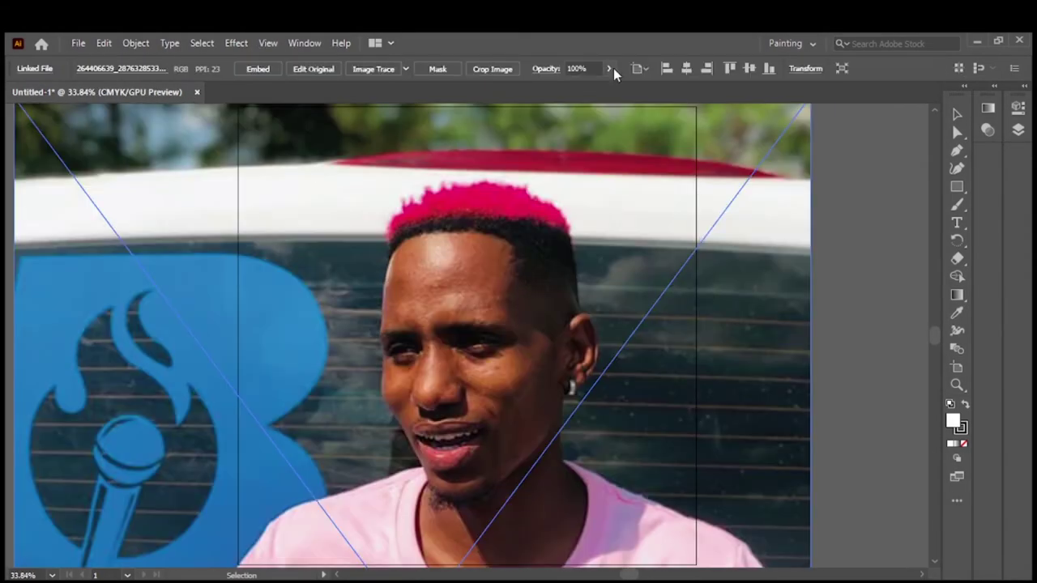
Lower the placed portrait photo's opacity to 73% for tracing
click(609, 68)
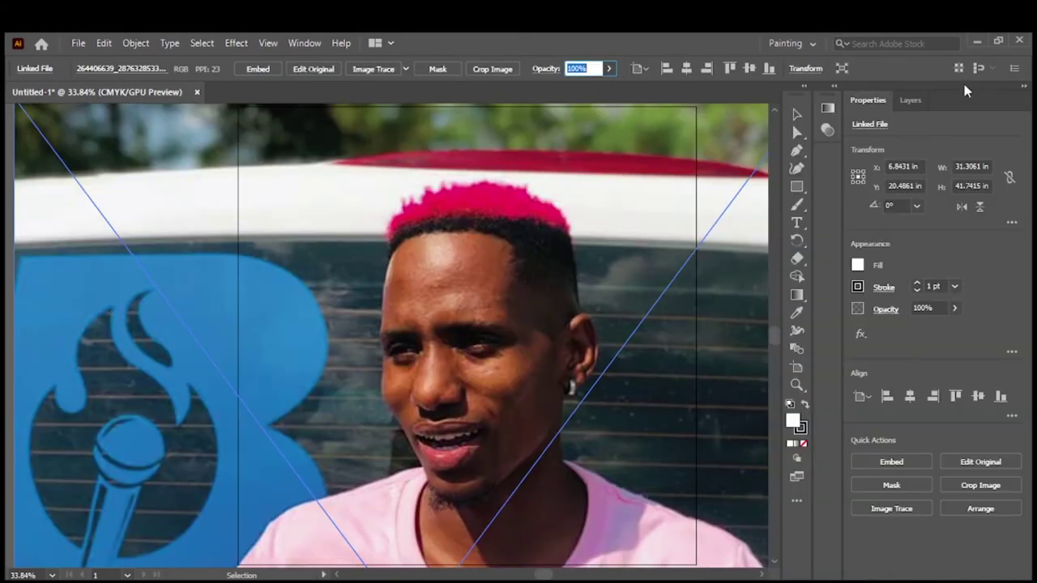
drag(607, 88, 591, 88)
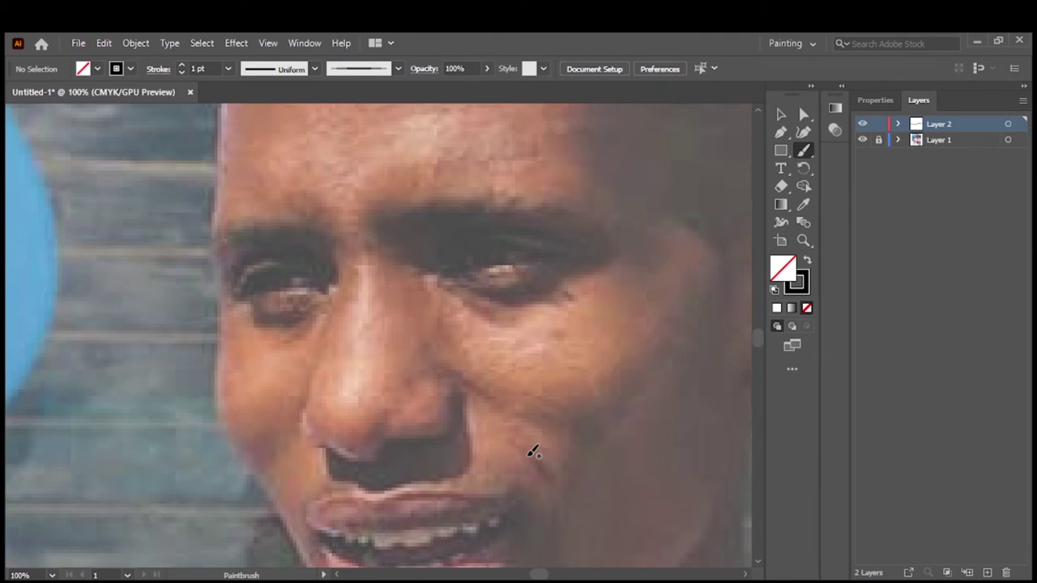
Trace the nose from the brow down around the tip and nostril
drag(342, 280, 379, 432)
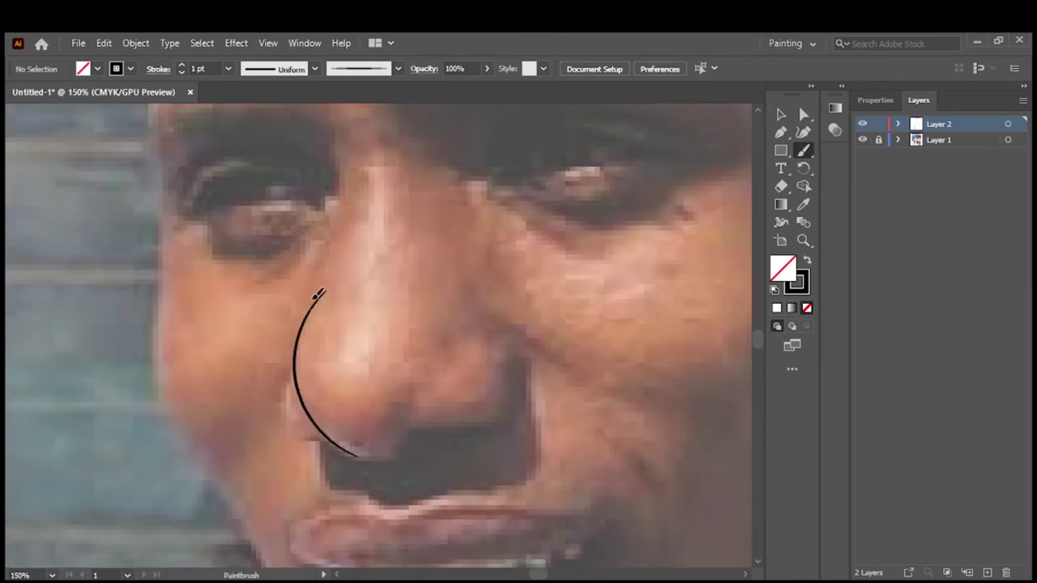
drag(320, 293, 328, 153)
drag(293, 366, 362, 458)
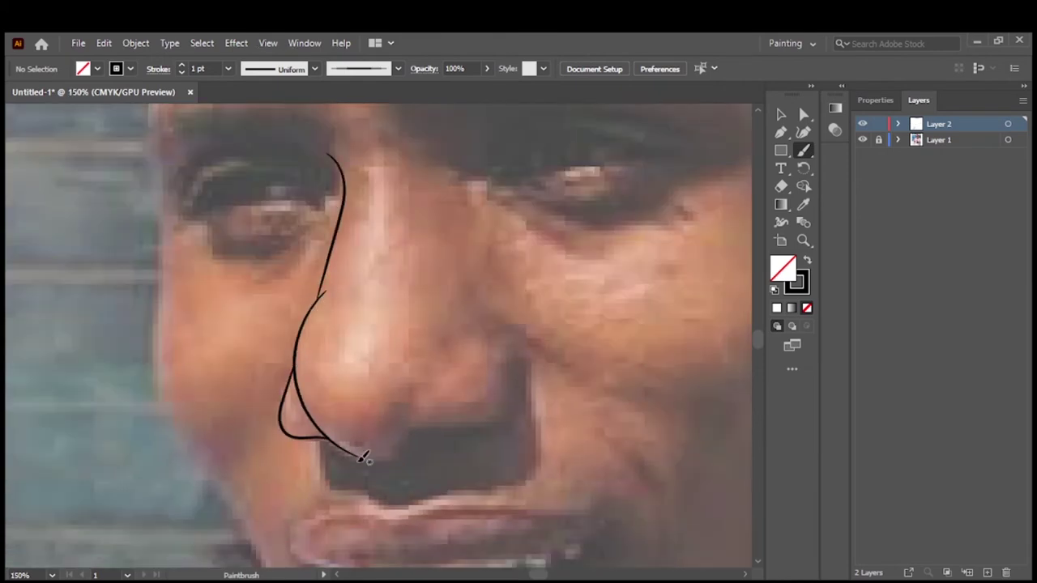
drag(526, 378, 524, 340)
scroll(239, 348, down, 5)
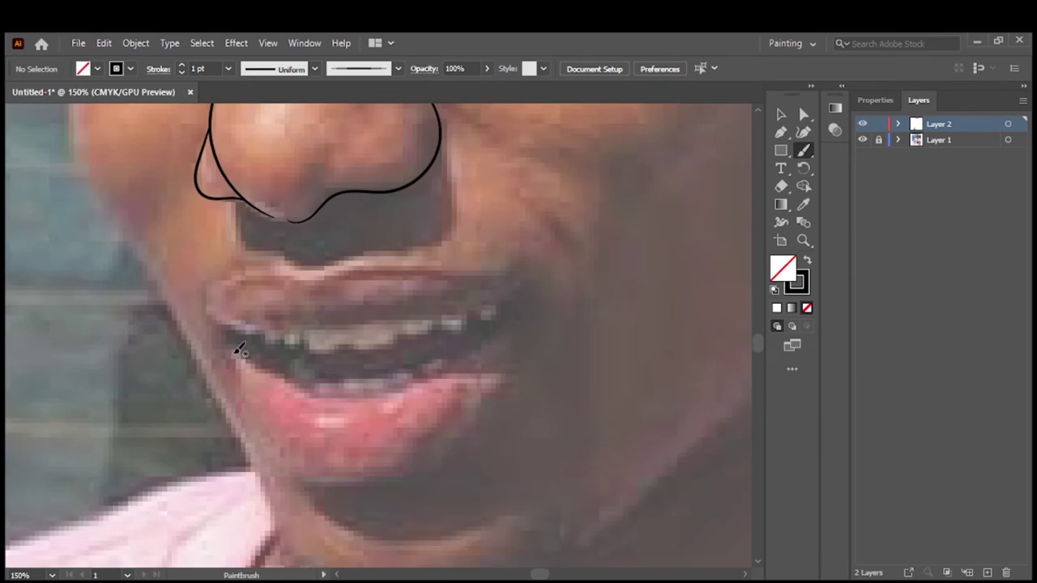
Outline the curve below the lower lip and both edges of the upper lip
drag(407, 475, 511, 317)
key(ctrl+z)
mouse_move(231, 350)
mouse_down()
mouse_move(389, 473)
mouse_move(510, 317)
mouse_up()
drag(290, 261, 206, 325)
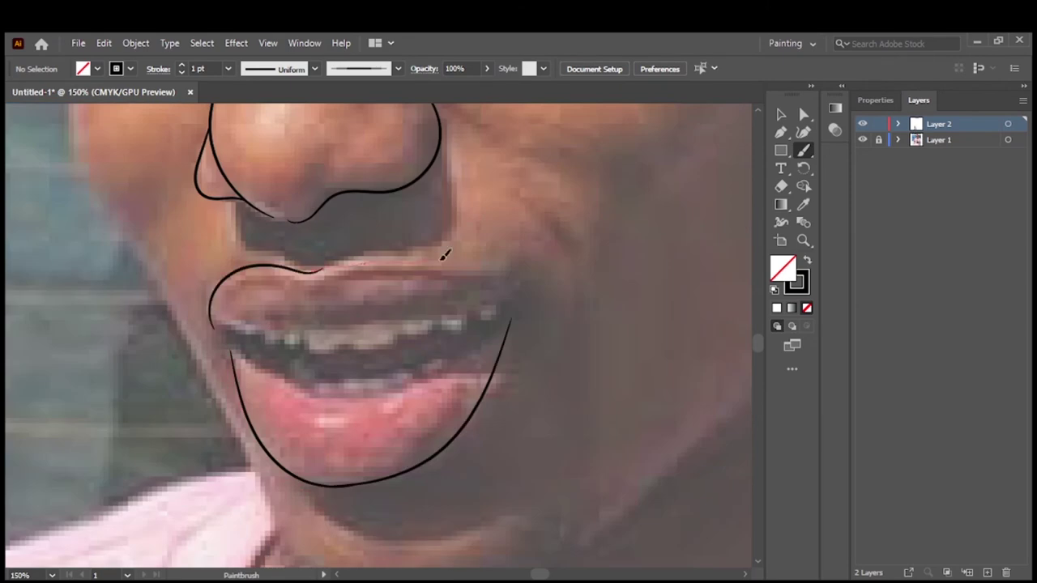
scroll(445, 251, up, 1)
drag(306, 257, 525, 281)
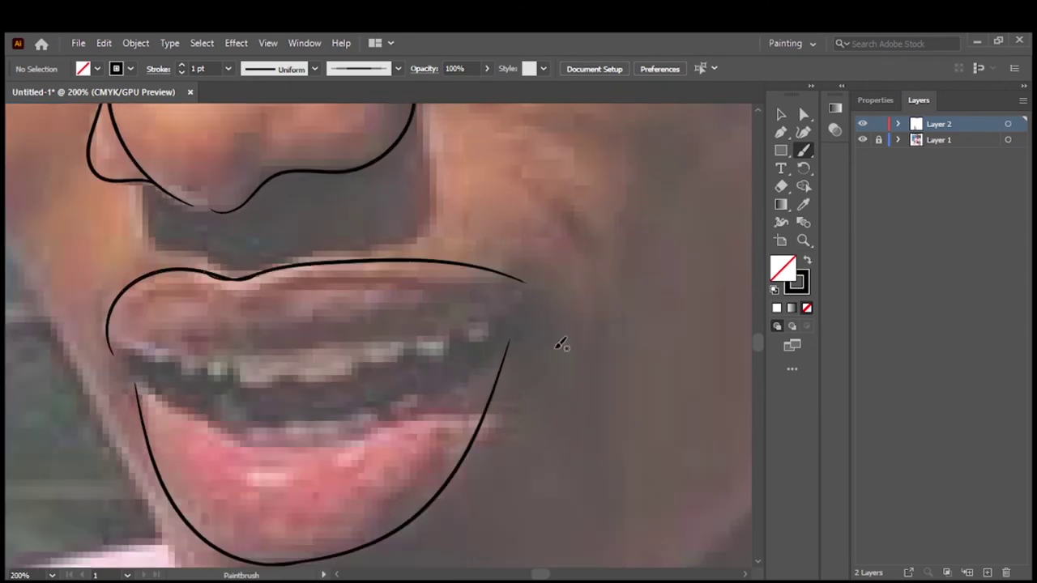
drag(123, 348, 280, 349)
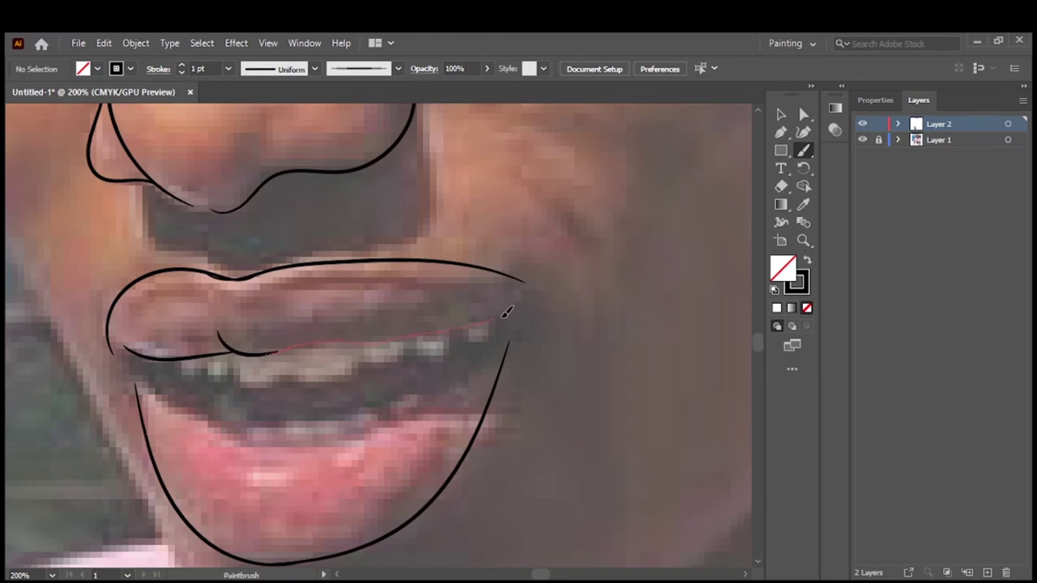
Draw the line where the lips meet and the inner lower lip
scroll(388, 323, up, 1)
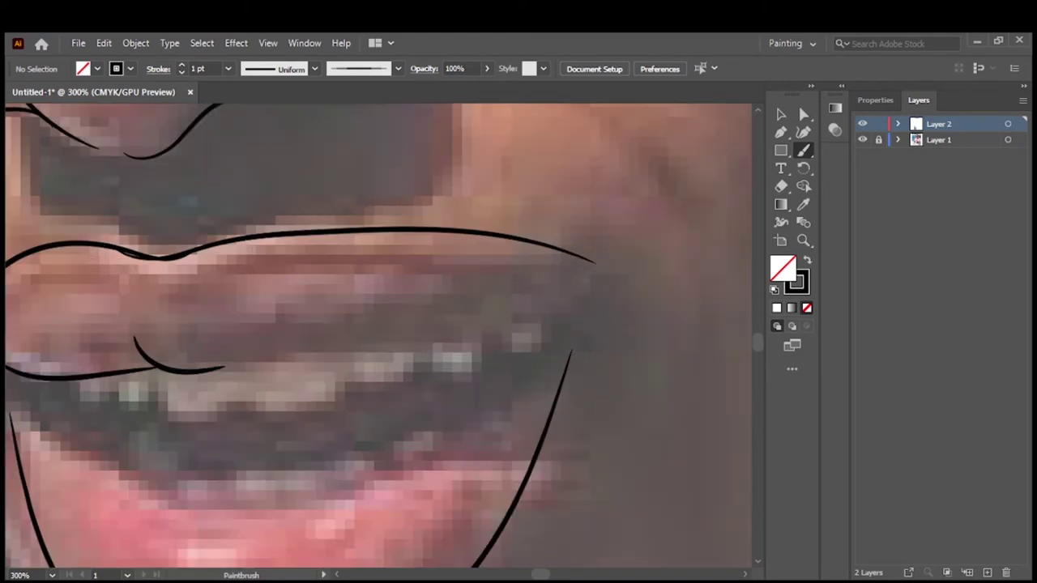
drag(580, 299, 580, 300)
scroll(409, 465, down, 1)
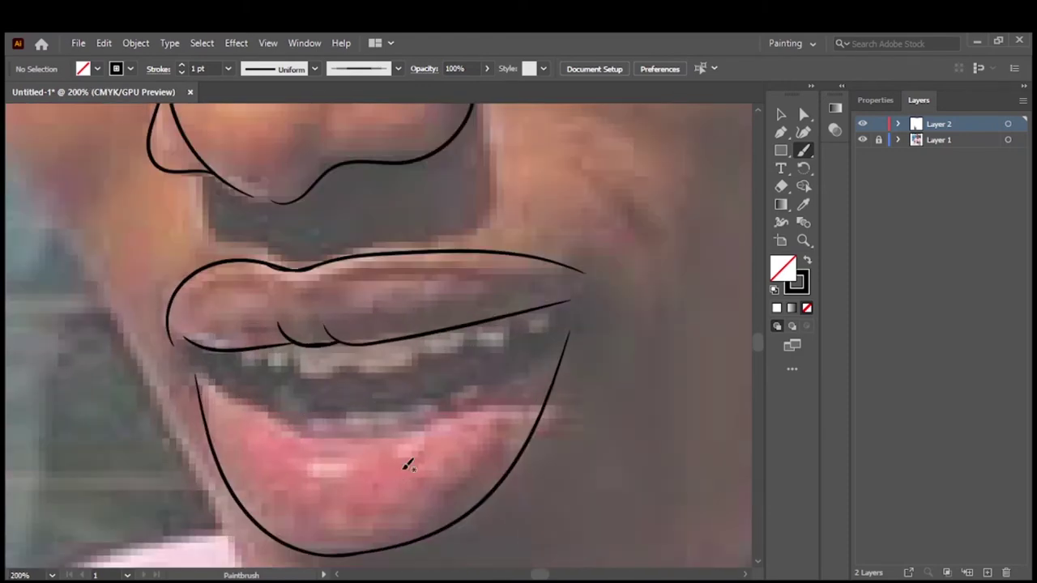
drag(203, 374, 571, 322)
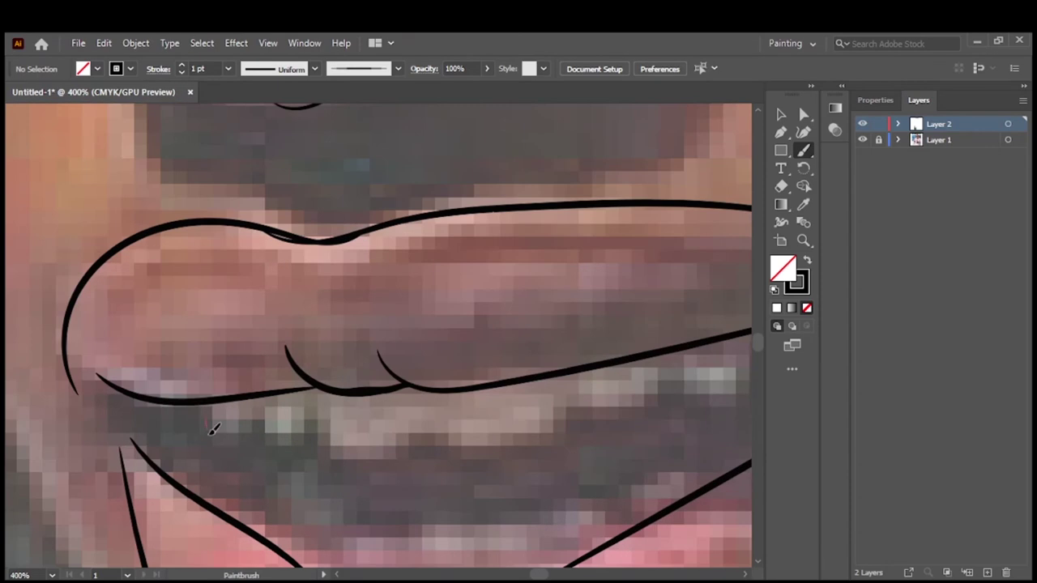
Outline the upper row of teeth and redraw the inner lower-lip line
drag(213, 429, 324, 433)
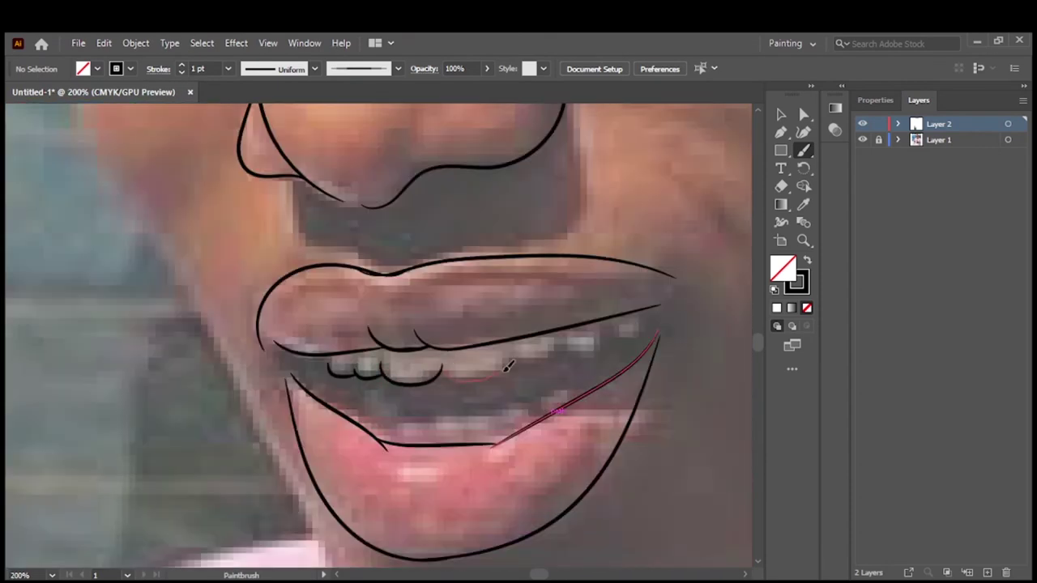
drag(608, 328, 567, 335)
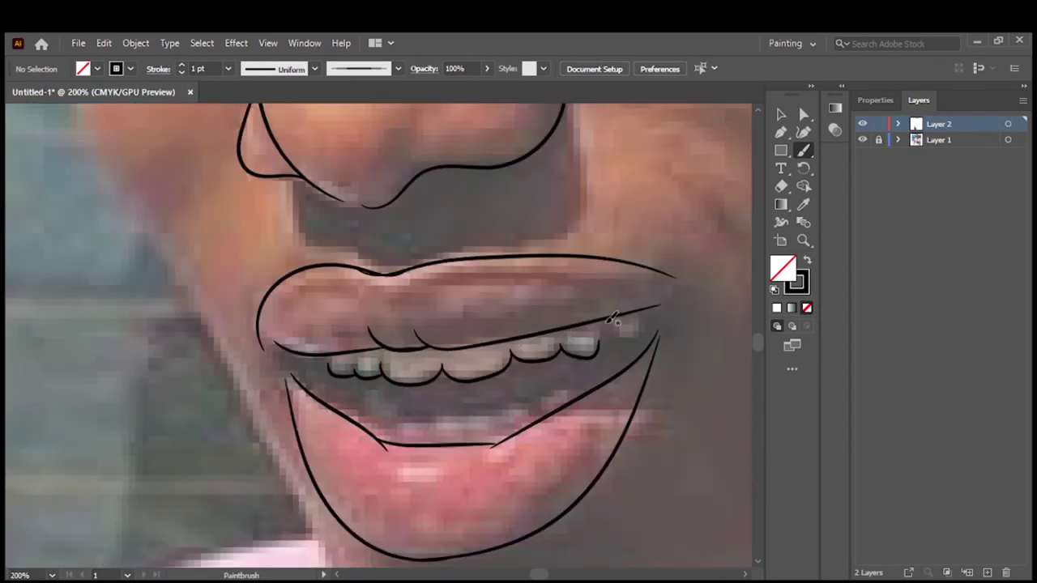
click(862, 123)
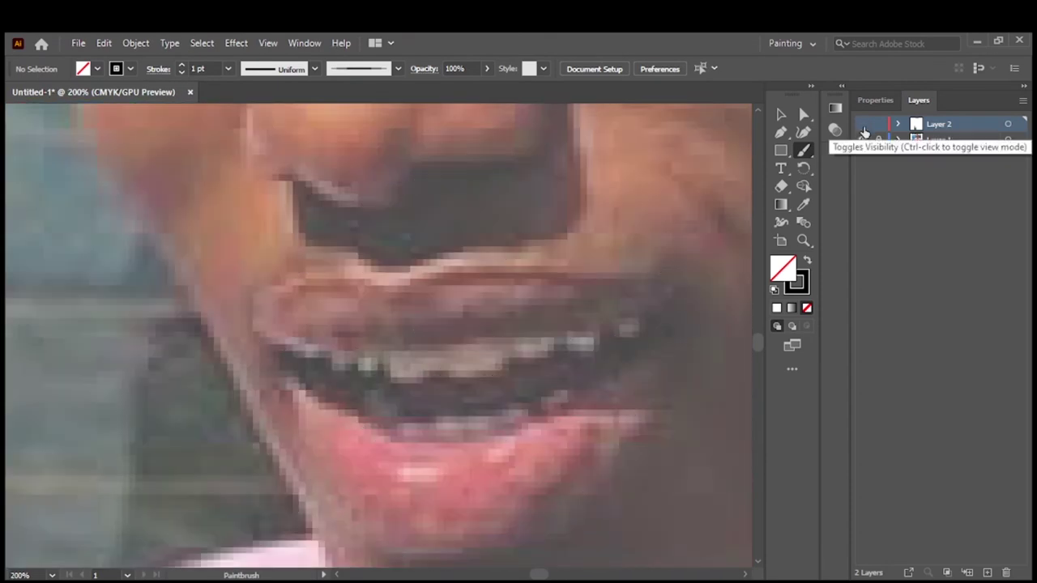
click(862, 123)
drag(368, 392, 405, 443)
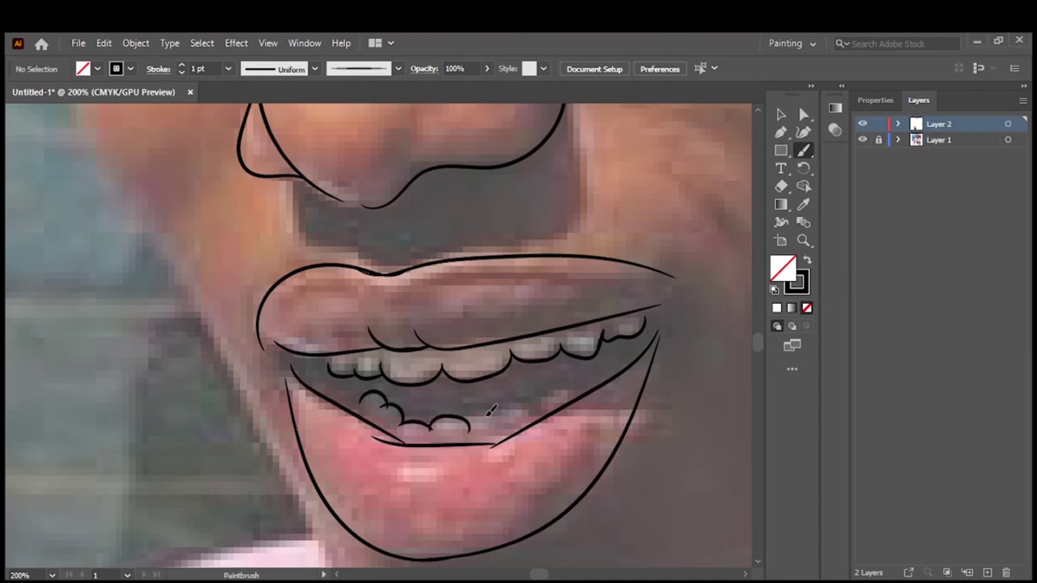
Select all the traced line art and expand the strokes into filled shapes
scroll(546, 415, up, 4)
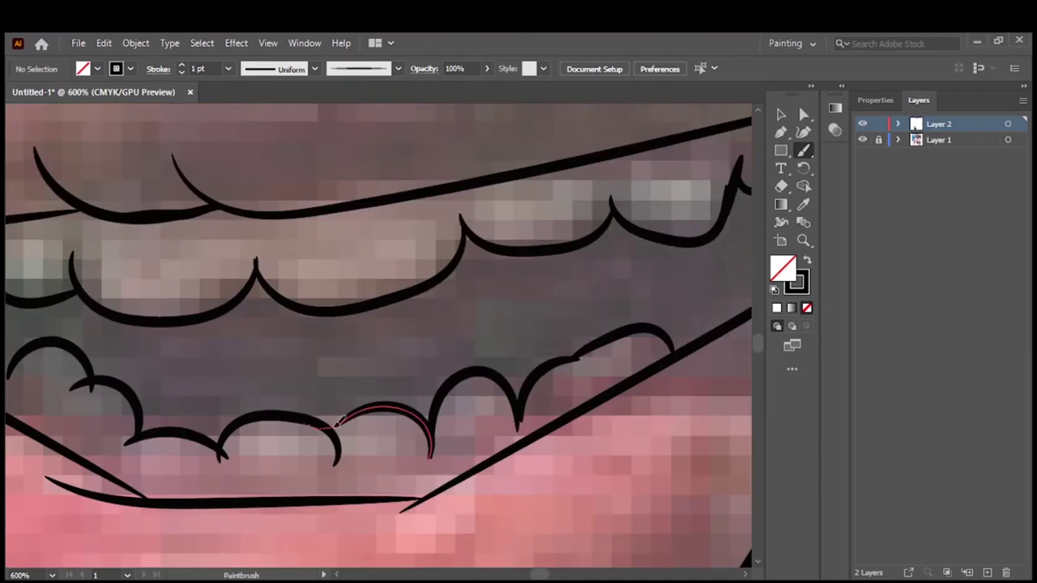
scroll(358, 232, up, 2)
key(shift+e)
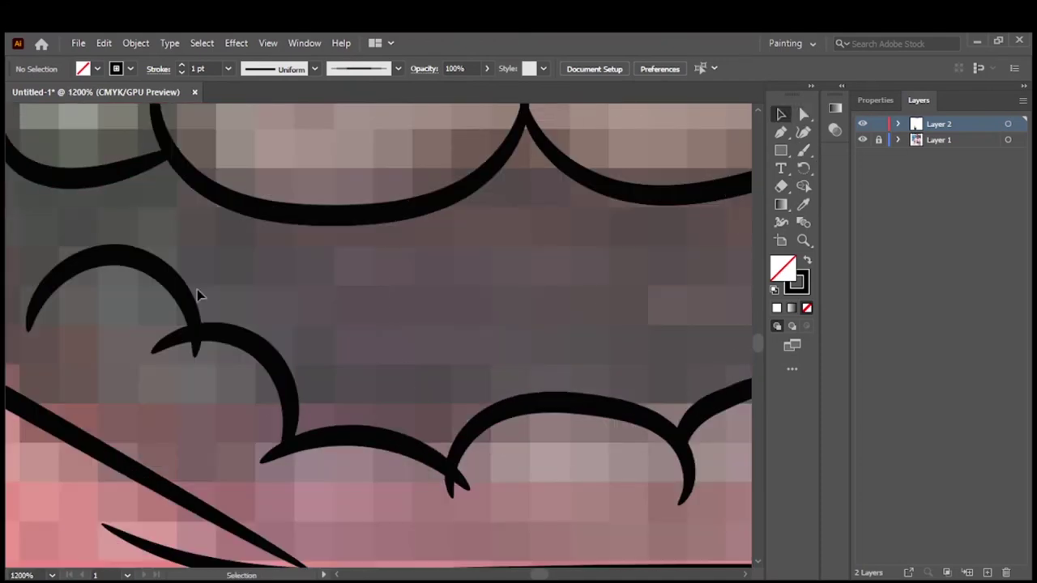
key(ctrl+a)
click(135, 43)
key(v)
key(ctrl+shift+a)
Draw the eyebrow arch above the right eye with the Paintbrush
scroll(472, 490, down, 3)
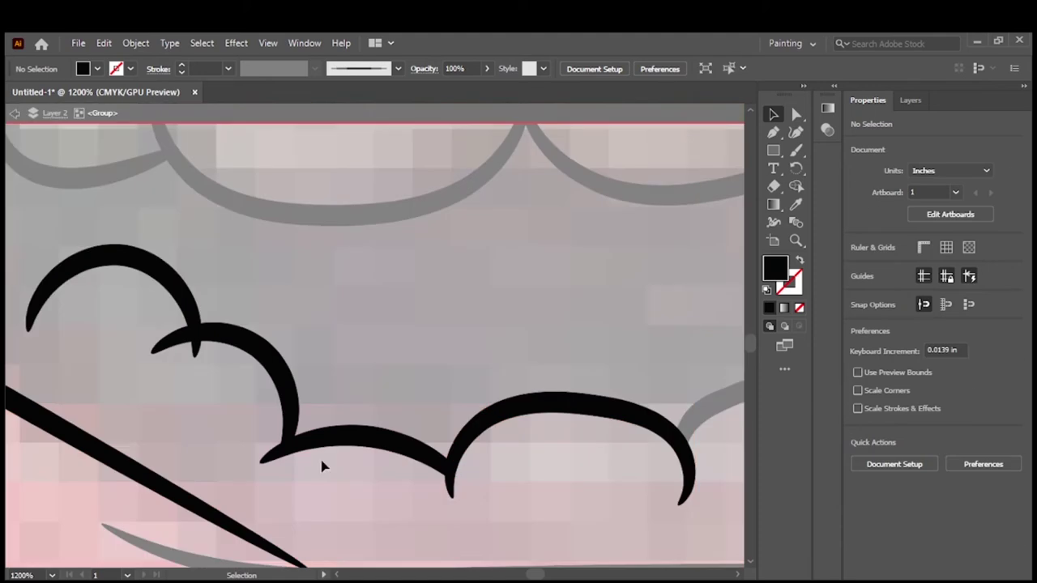
scroll(321, 465, down, 3)
scroll(370, 351, down, 3)
click(917, 99)
scroll(345, 539, up, 3)
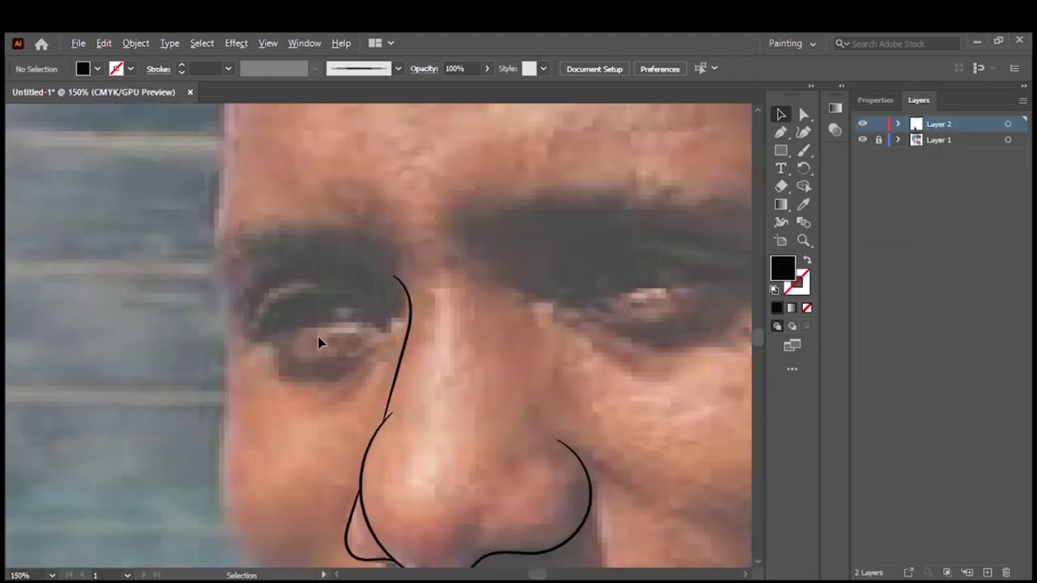
scroll(319, 342, up, 2)
key(b)
drag(636, 322, 441, 348)
Draw the right eye's upper eyelid and an inner brow line in black
key(shift+x)
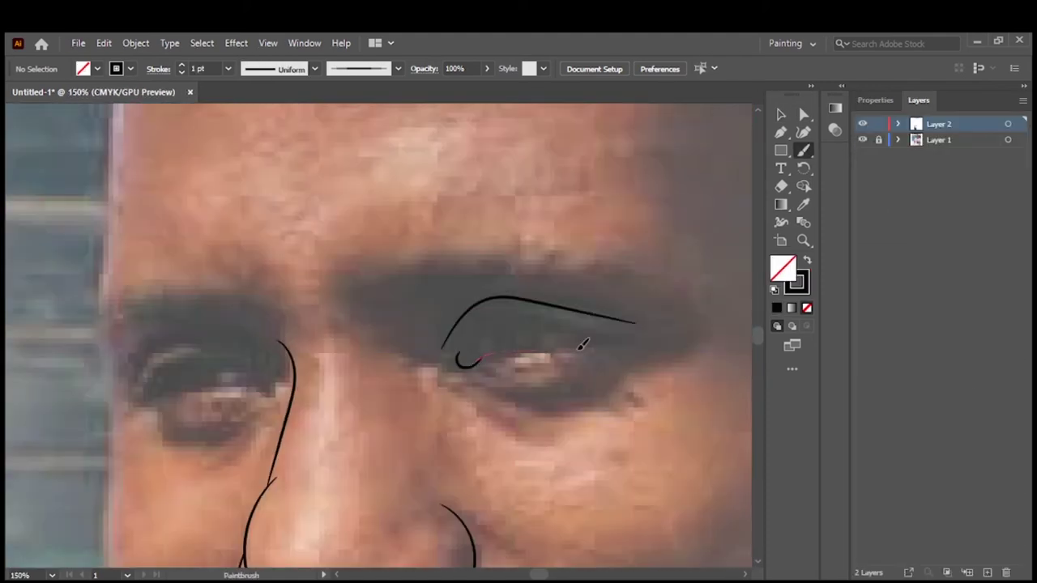
drag(582, 344, 624, 348)
drag(479, 330, 630, 353)
At 0.75 pt stroke weight, trace the left eye's brow, upper and lower eyelids
click(228, 68)
click(243, 117)
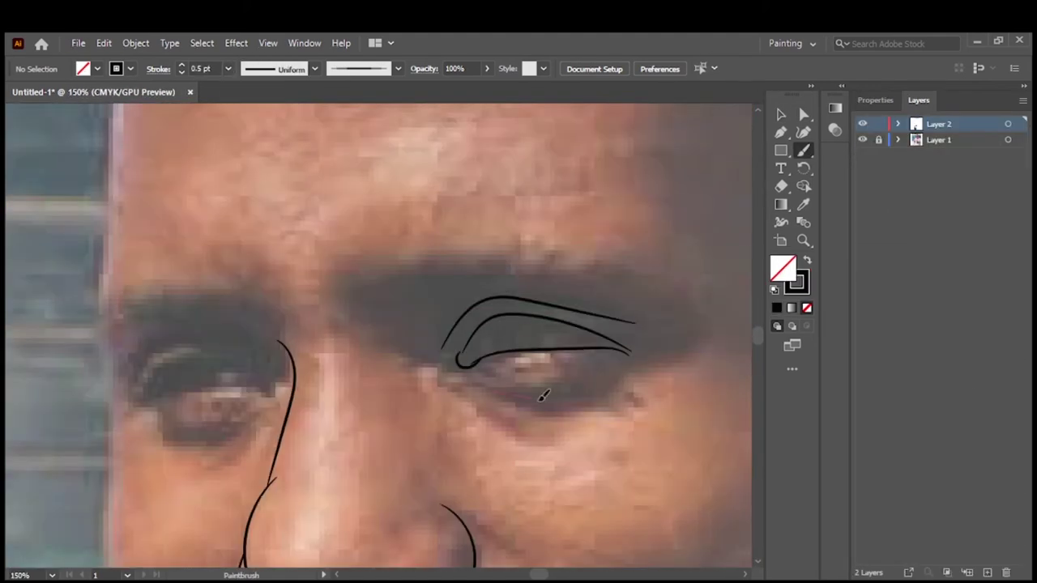
click(227, 68)
click(243, 111)
drag(219, 319, 275, 369)
drag(121, 383, 247, 344)
scroll(377, 406, up, 1)
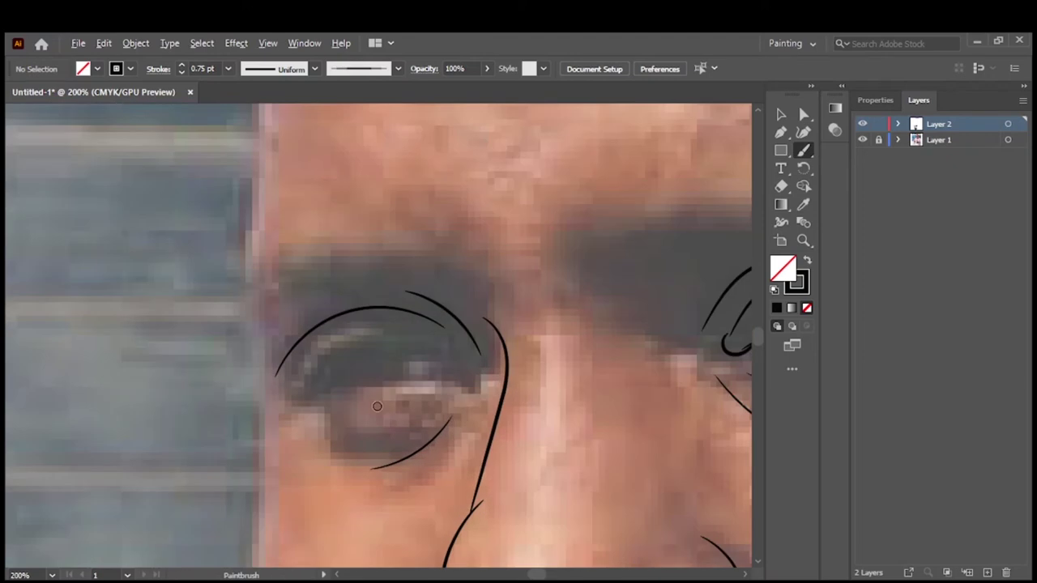
drag(302, 391, 463, 369)
drag(321, 404, 474, 377)
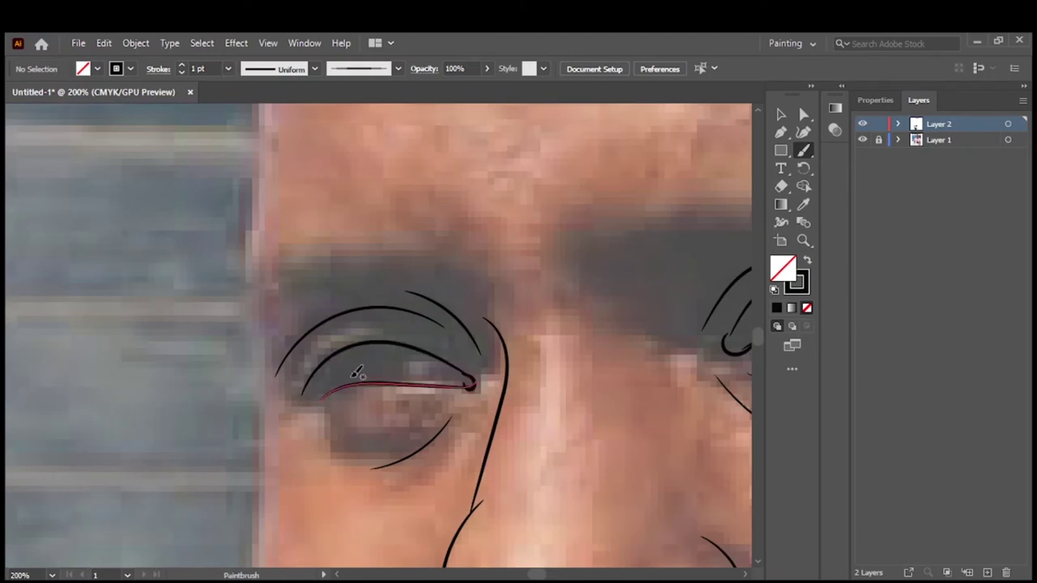
Switch to a 2 pt stroke and outline the left cheek down to the jaw
key(ctrl+0)
click(227, 68)
click(243, 139)
key(ctrl+1)
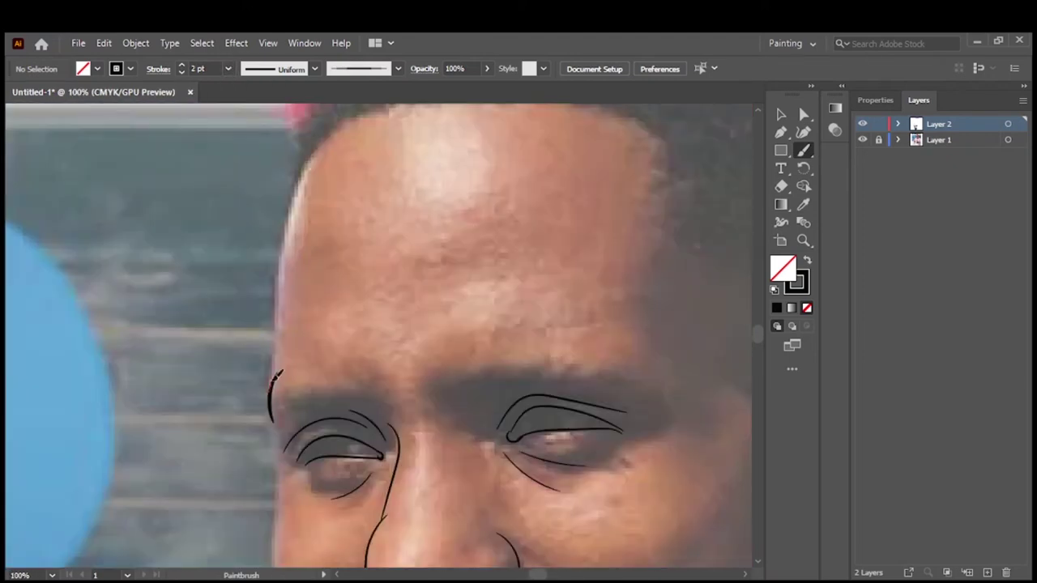
scroll(377, 168, down, 5)
drag(330, 366, 276, 110)
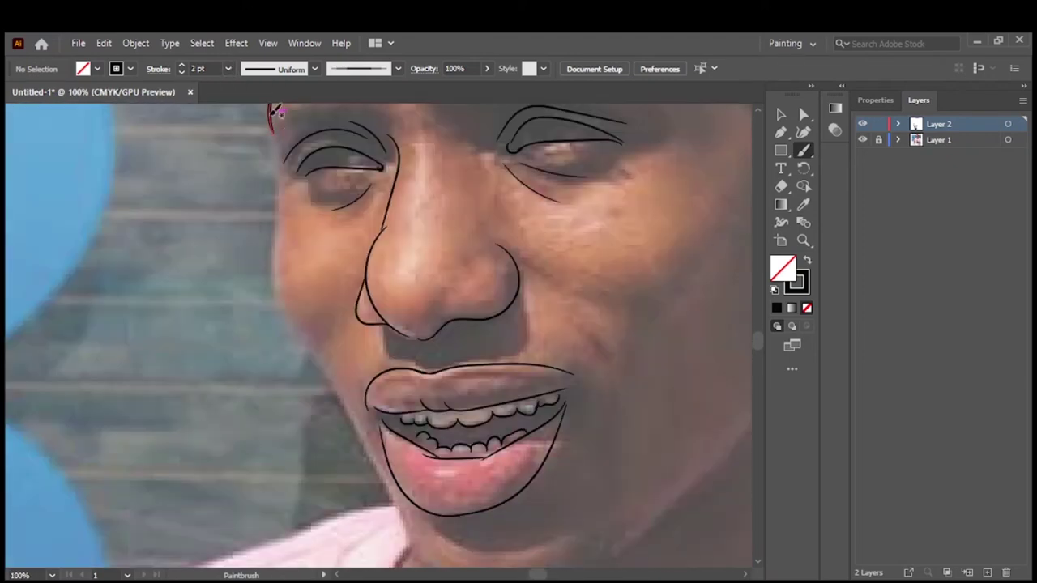
drag(282, 283, 336, 416)
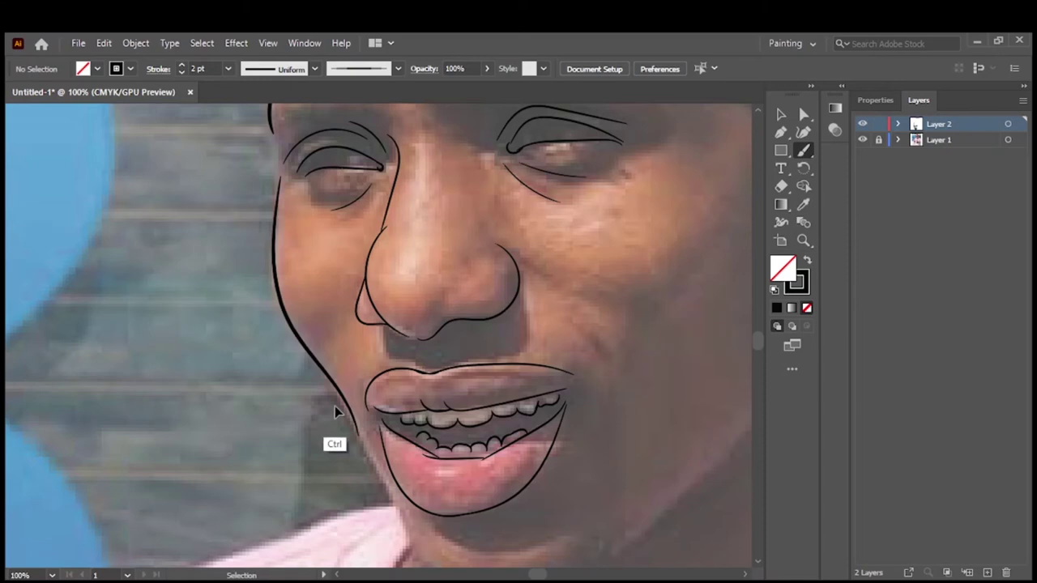
key(ctrl+z)
drag(281, 114, 324, 367)
Trace the outer ear outline down to the lobe
scroll(420, 553, up, 2)
scroll(420, 552, right, 5)
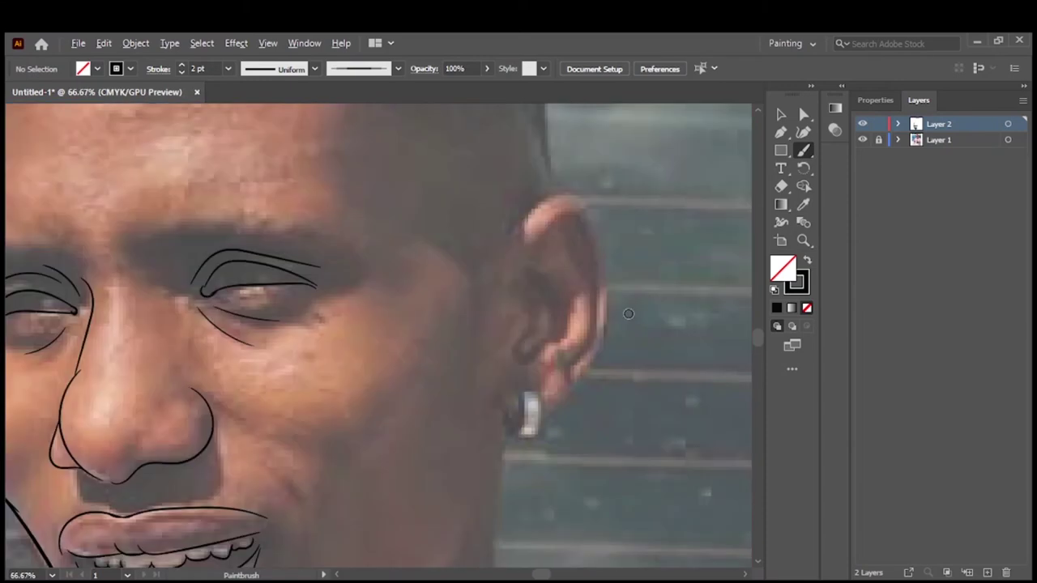
drag(525, 216, 610, 319)
key(ctrl+z)
mouse_move(586, 375)
mouse_down()
mouse_move(607, 319)
mouse_move(516, 231)
mouse_up()
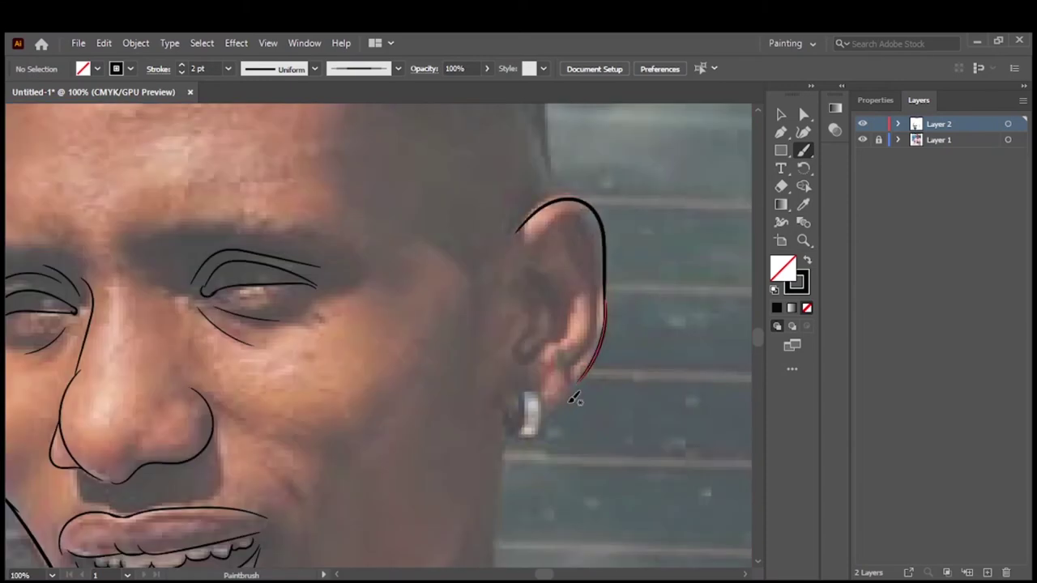
drag(581, 374, 575, 380)
Zoom in and outline the earring
key(ctrl+equal)
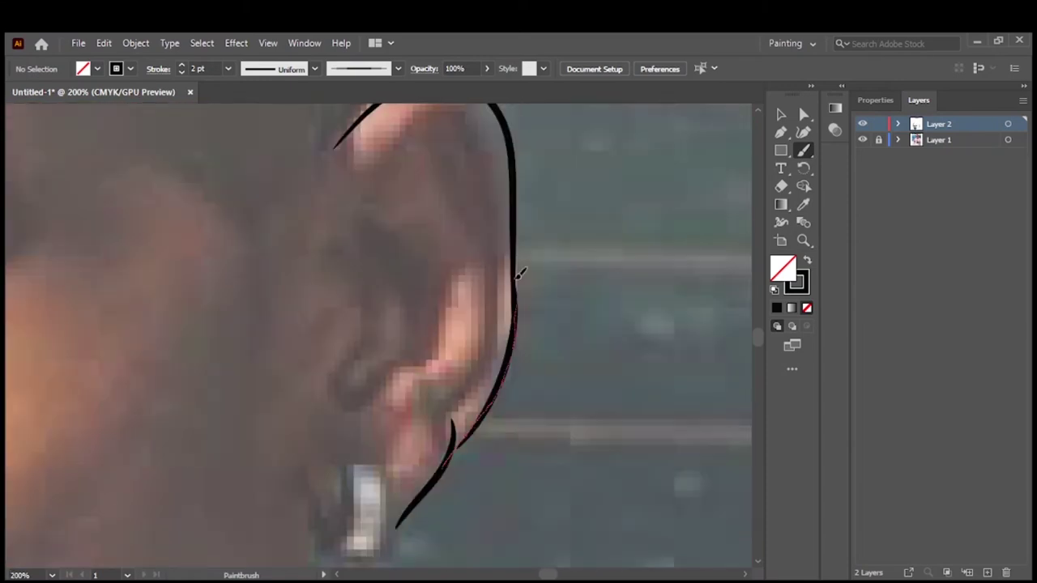
scroll(519, 274, down, 3)
drag(347, 342, 312, 409)
mouse_move(344, 339)
mouse_down()
mouse_move(340, 436)
mouse_move(309, 409)
mouse_up()
key(ctrl+minus)
key(ctrl+minus)
key(ctrl+minus)
key(ctrl+equal)
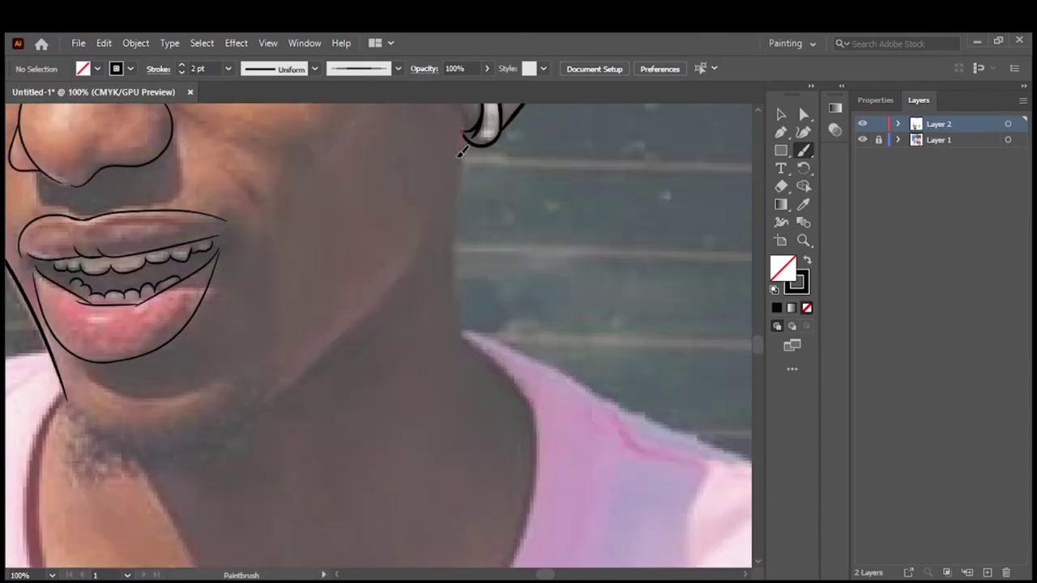
Trace the neck edge and draw a wavy collar line across the neck
drag(481, 376, 478, 381)
drag(441, 203, 272, 409)
scroll(419, 370, down, 2)
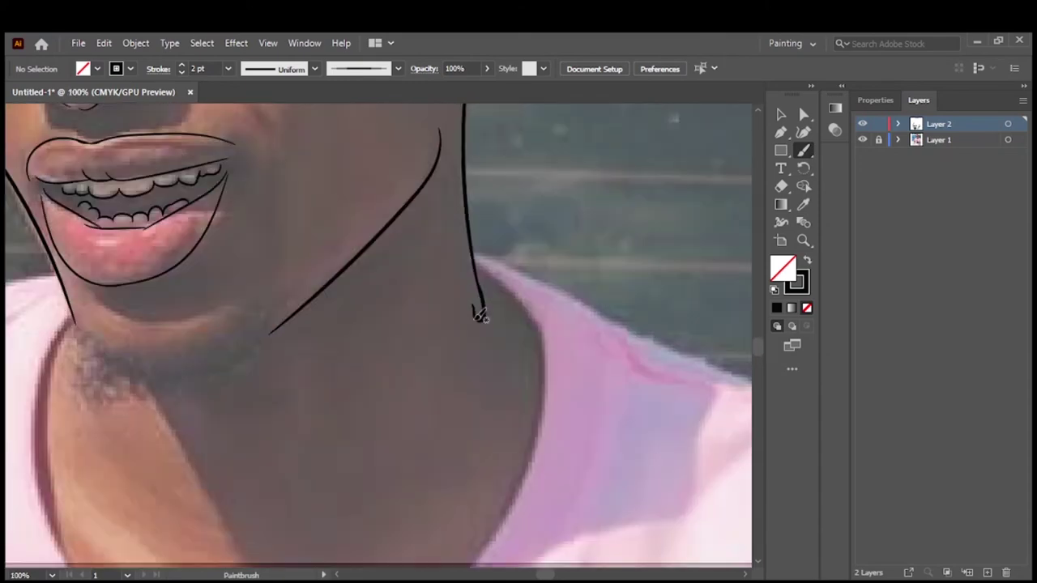
drag(438, 313, 398, 359)
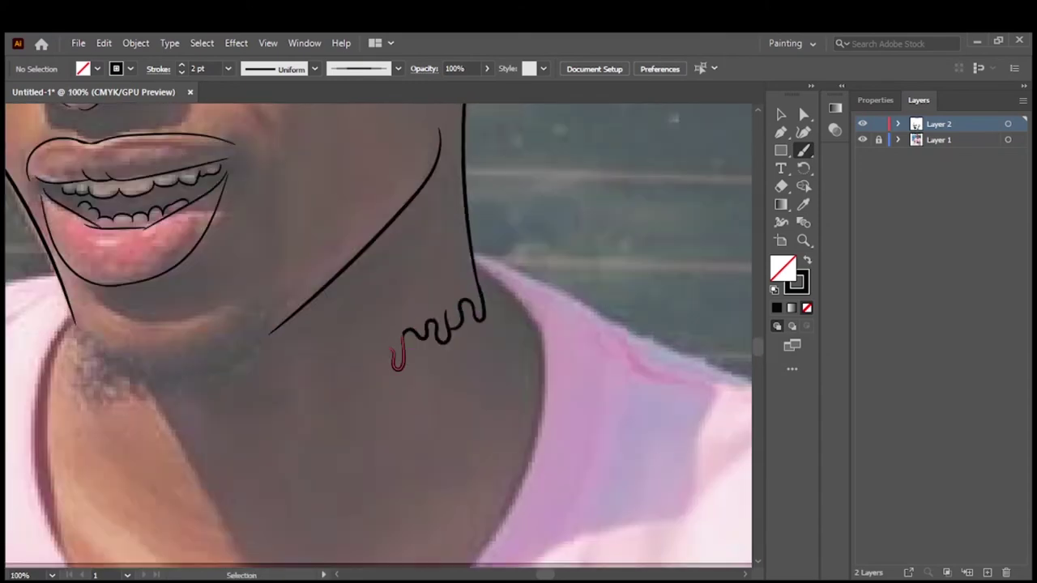
key(ctrl+equal)
drag(376, 321, 207, 388)
key(ctrl+minus)
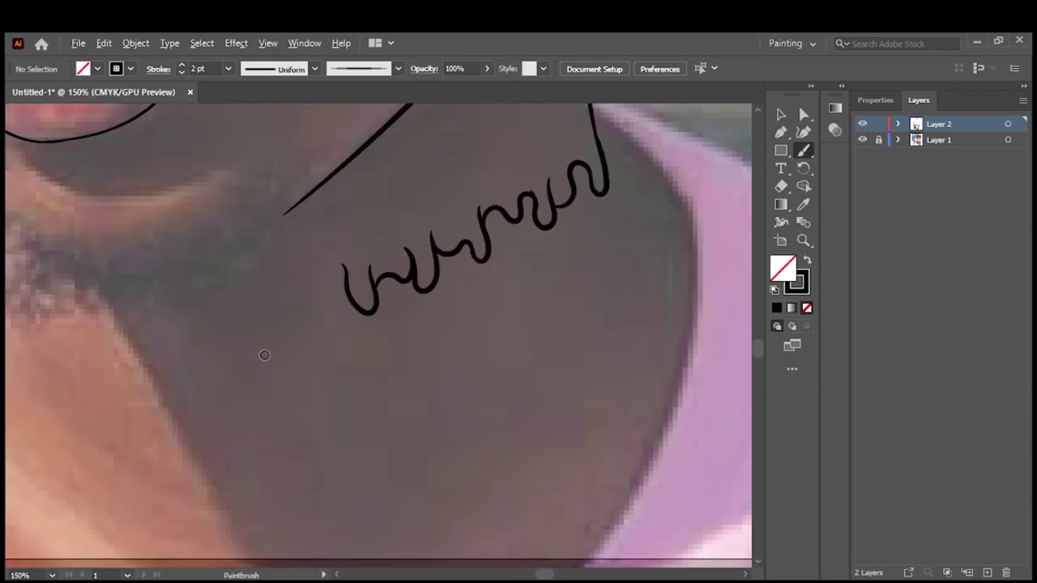
drag(345, 290, 270, 296)
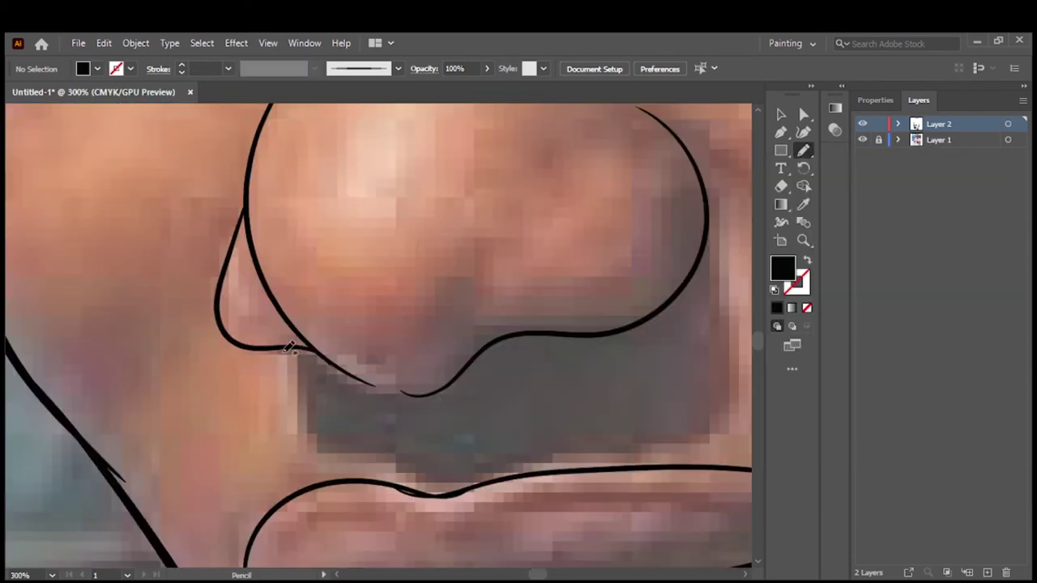
Add solid black shadows at the left and right mouth corners
drag(289, 347, 320, 349)
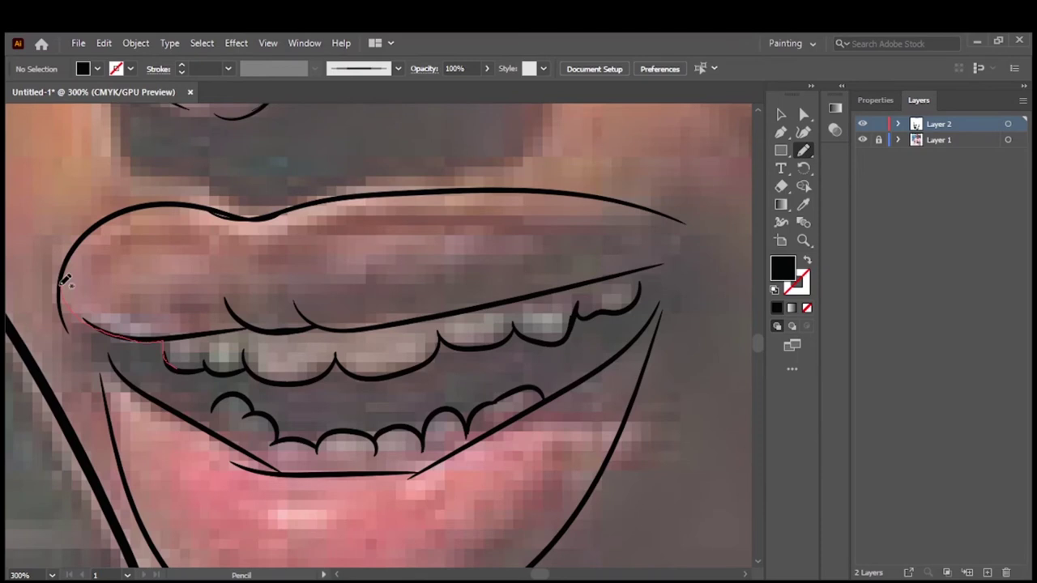
drag(117, 380, 105, 386)
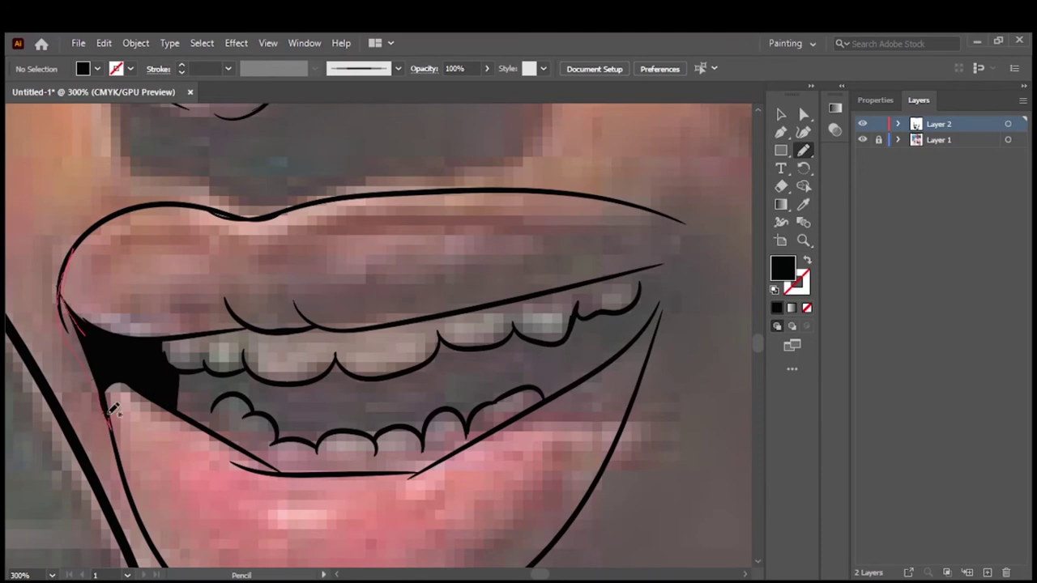
key(ctrl+plus)
key(ctrl+plus)
key(ctrl+plus)
mouse_move(165, 313)
mouse_down()
mouse_move(268, 478)
mouse_move(346, 382)
mouse_move(247, 364)
mouse_up()
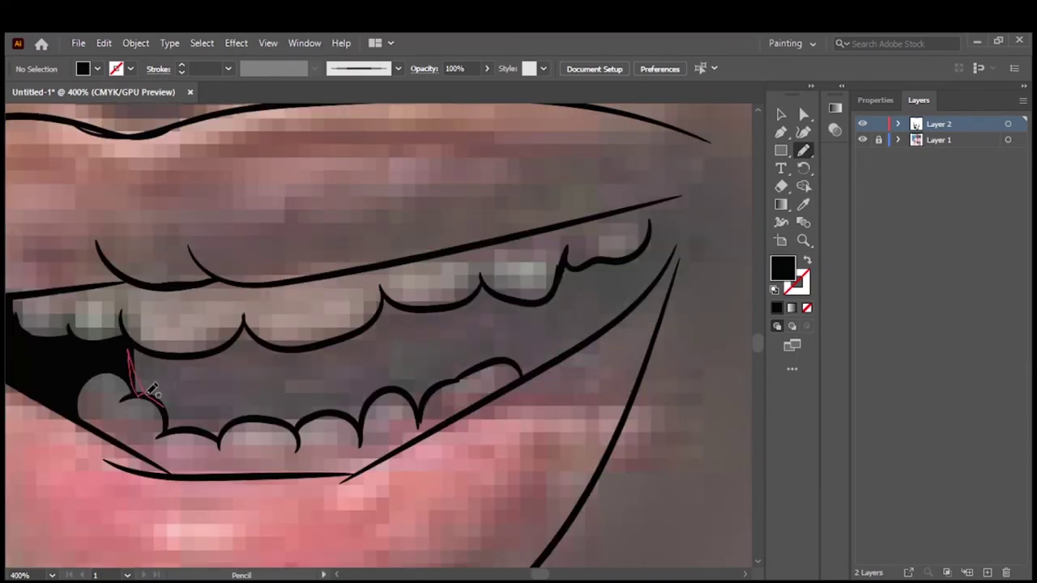
drag(152, 391, 129, 353)
drag(561, 268, 522, 375)
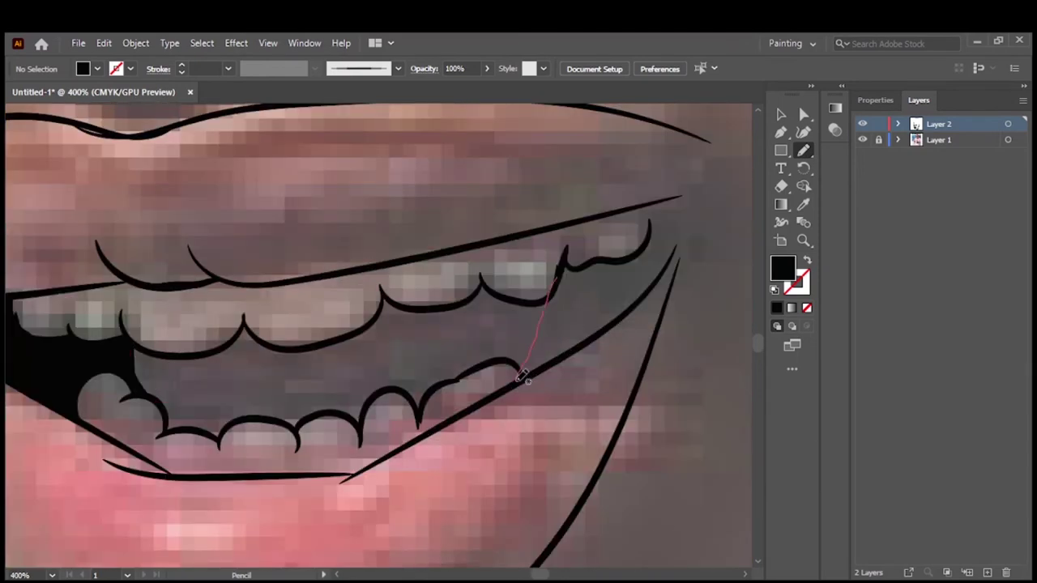
drag(497, 297, 659, 277)
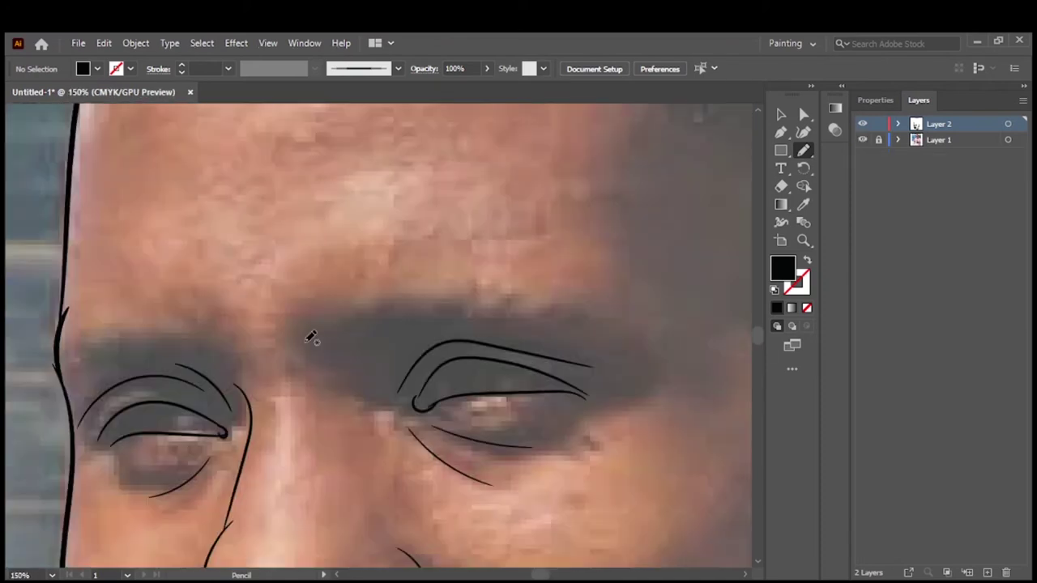
Draw a solid black eyebrow shape and finish the line beside the nose
drag(329, 369, 340, 370)
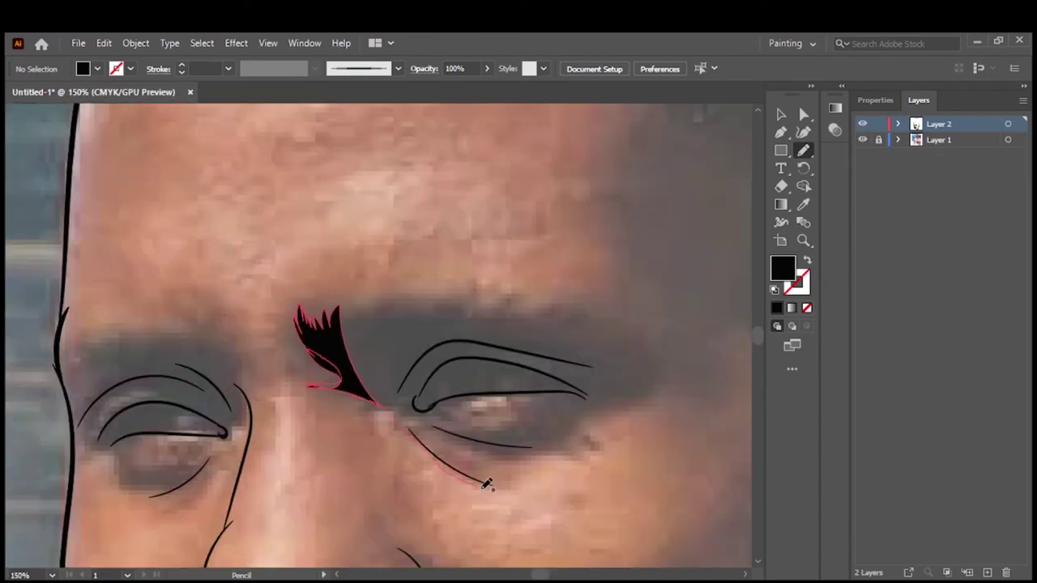
drag(487, 484, 489, 486)
drag(365, 405, 364, 296)
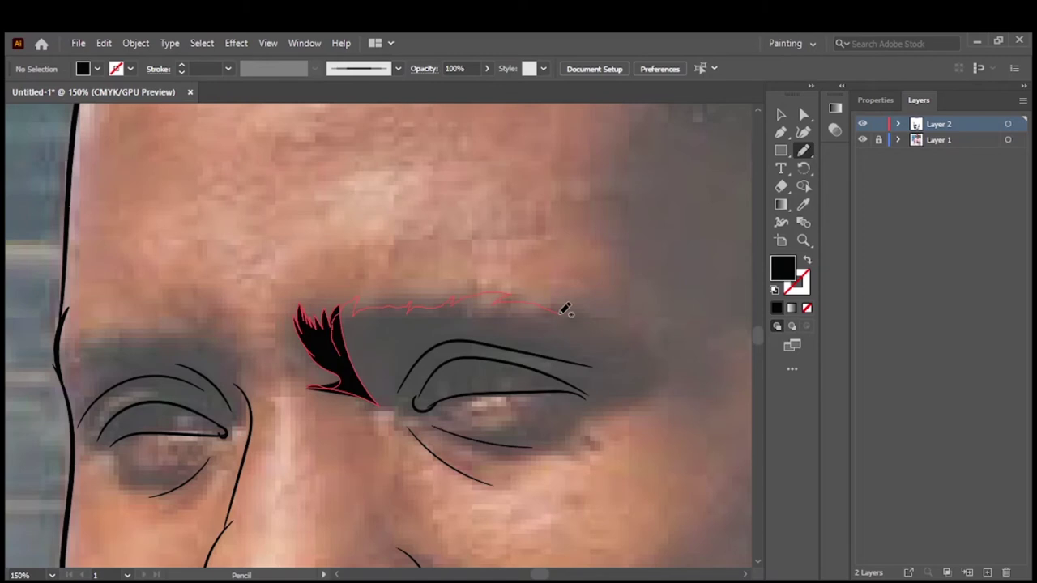
drag(407, 405, 409, 403)
scroll(535, 361, up, 2)
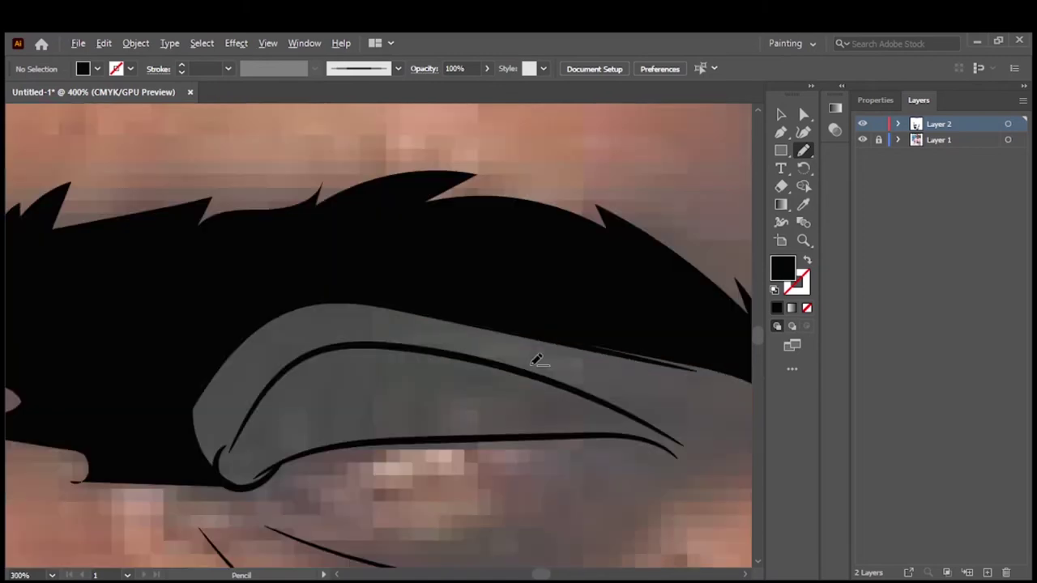
drag(646, 474, 557, 348)
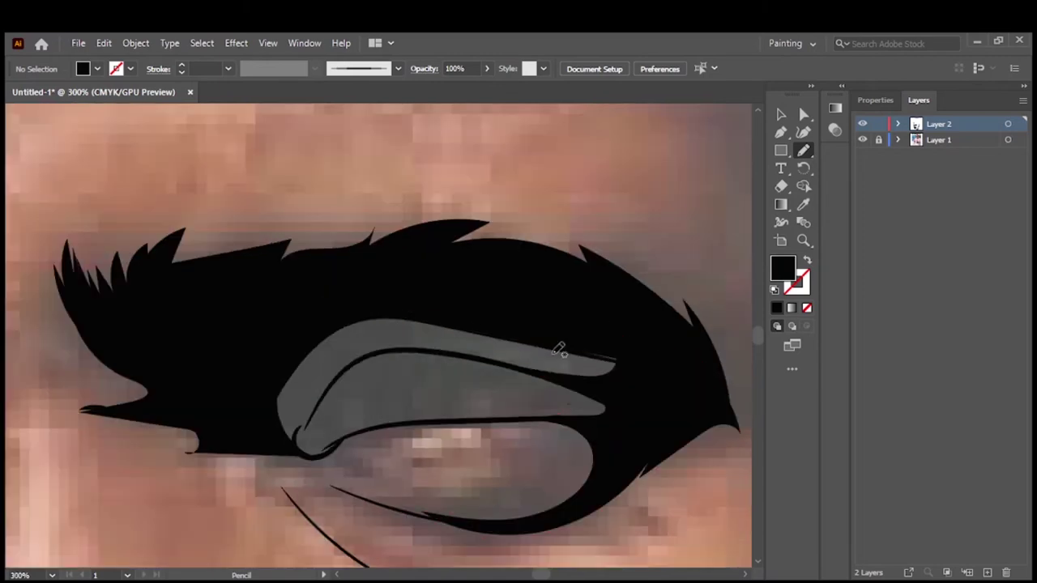
Fill the eye's inner corner and a black iris, and add another eyebrow stroke
drag(318, 450, 318, 450)
mouse_move(332, 413)
mouse_down()
mouse_move(412, 416)
mouse_move(283, 419)
mouse_move(328, 417)
mouse_up()
drag(567, 391, 474, 350)
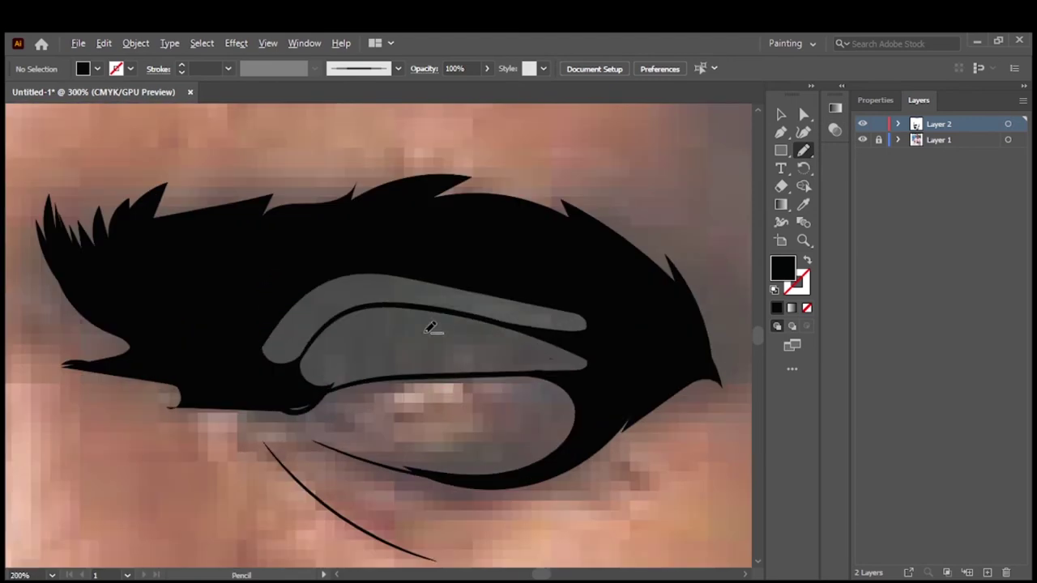
click(103, 43)
click(121, 77)
Toggle the photo layer's visibility and fill the upper eyelid with black using the Pencil
key(ctrl+0)
click(863, 140)
scroll(340, 342, up, 5)
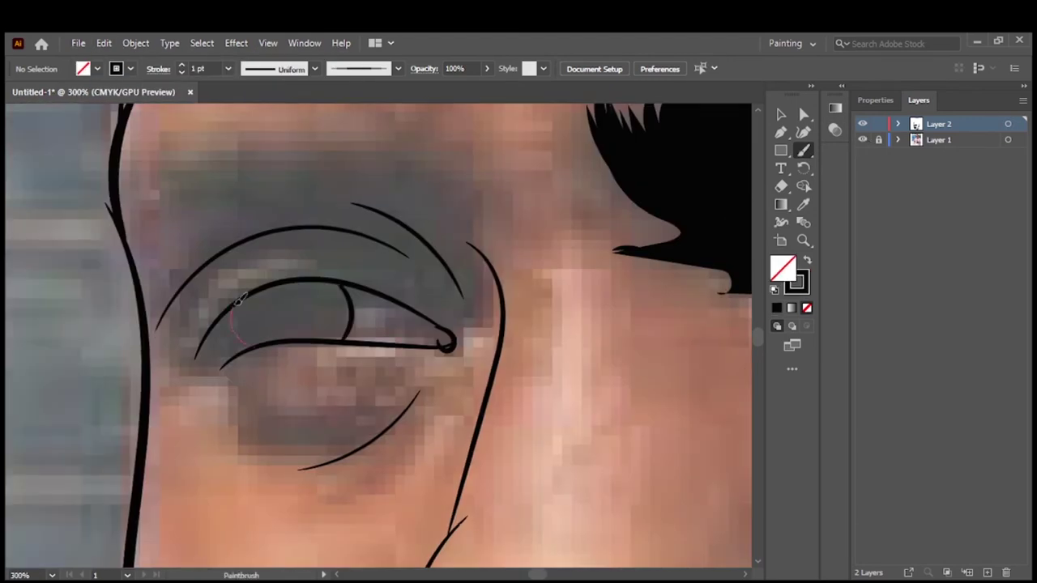
key(n)
scroll(239, 299, up, 3)
key(shift+x)
drag(298, 265, 300, 267)
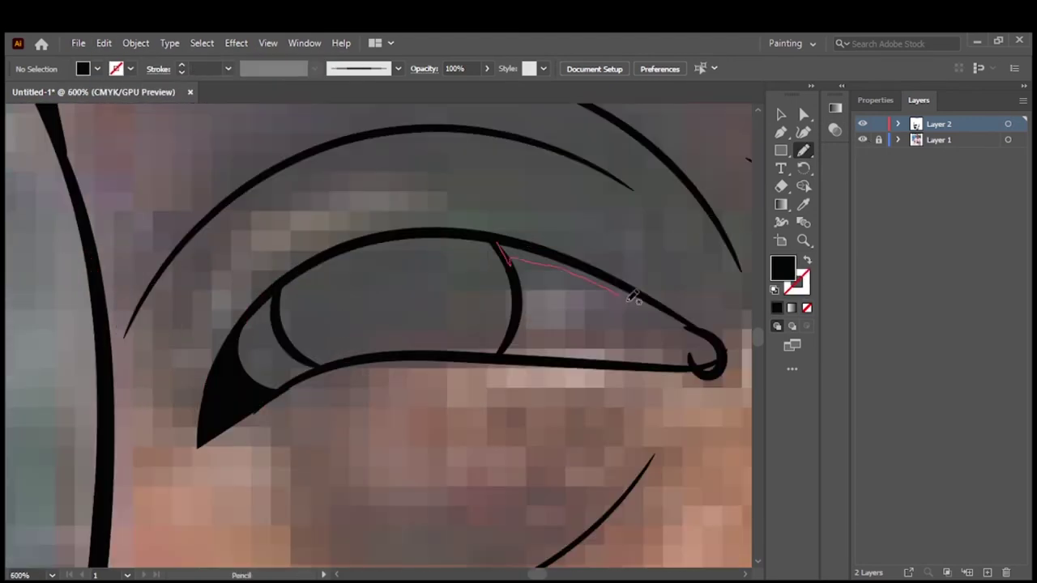
Trace the upper eyelid crease and draw the other eyebrow as a filled black shape
drag(688, 348, 514, 232)
scroll(613, 273, down, 5)
scroll(589, 304, up, 3)
drag(571, 336, 589, 304)
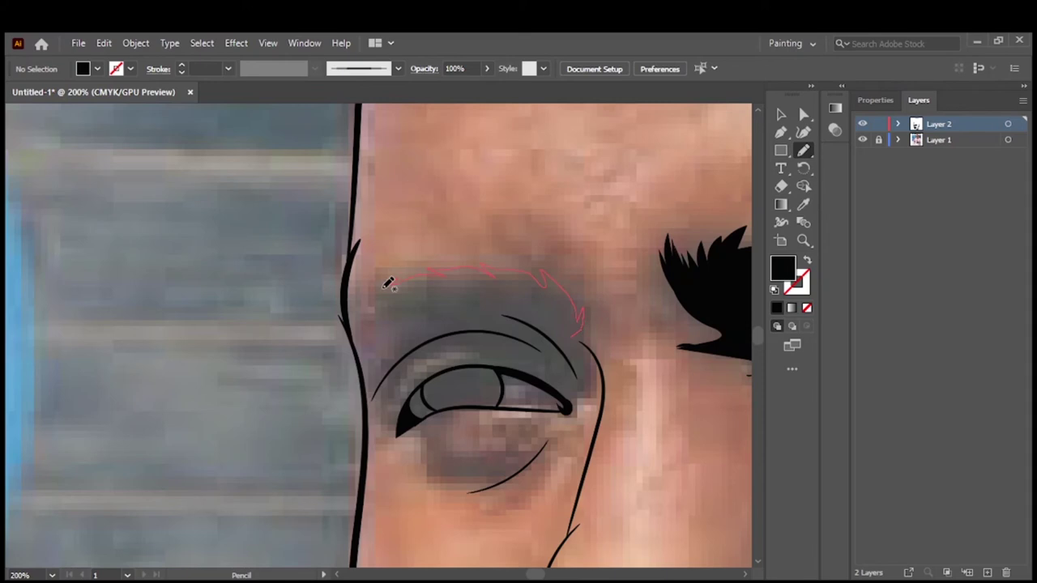
drag(442, 318, 362, 365)
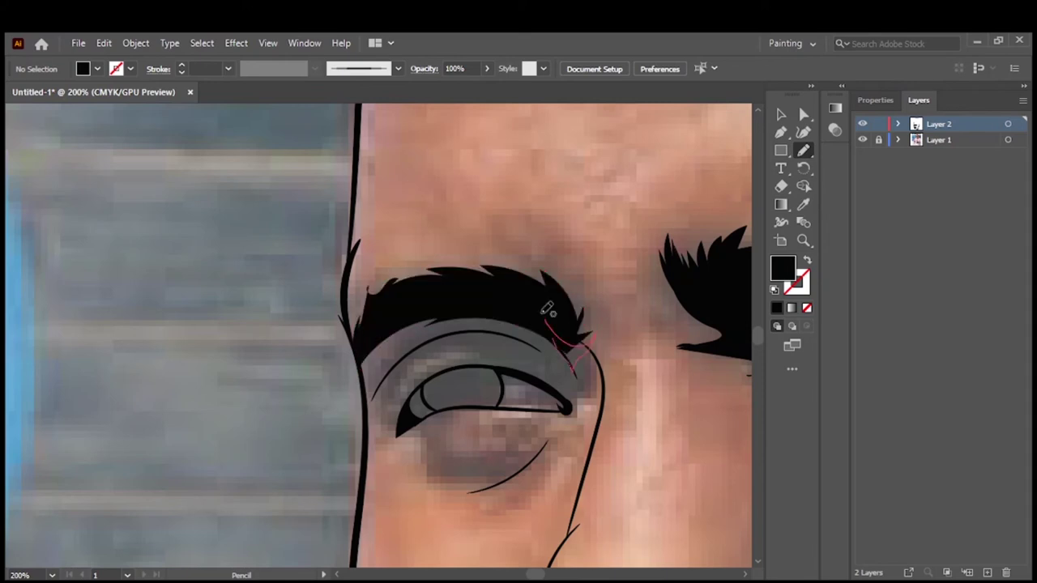
drag(547, 309, 546, 318)
drag(498, 342, 442, 334)
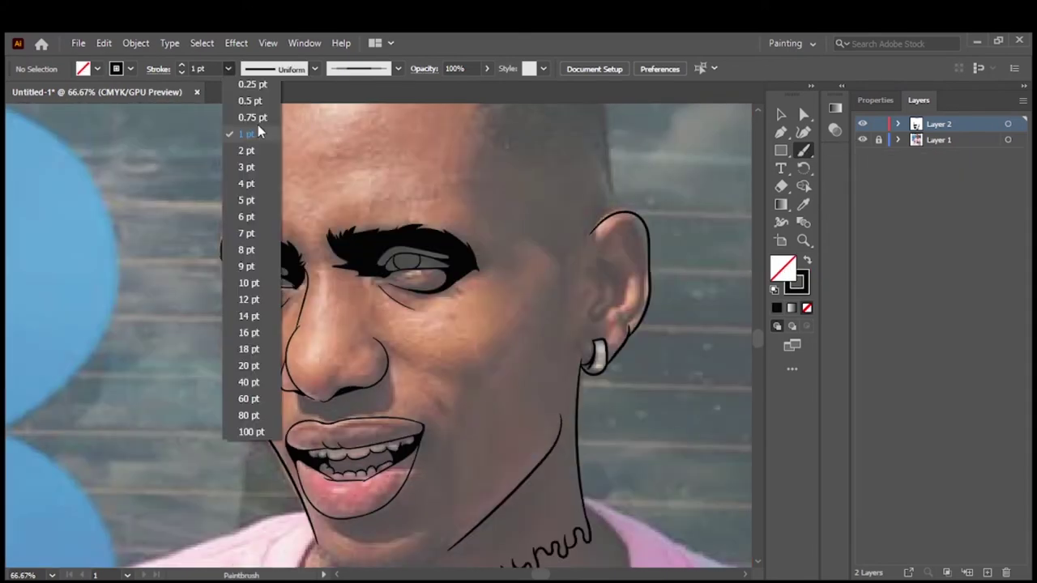
Draw a thick solid black band along the jaw
click(253, 118)
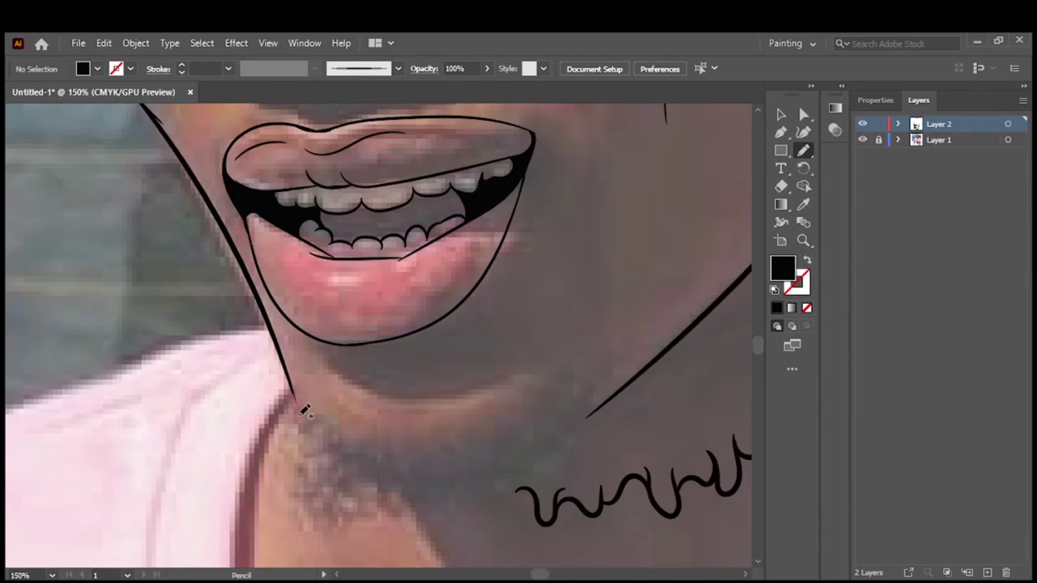
mouse_move(300, 406)
mouse_down()
mouse_move(521, 475)
mouse_move(358, 444)
mouse_up()
drag(622, 390, 556, 439)
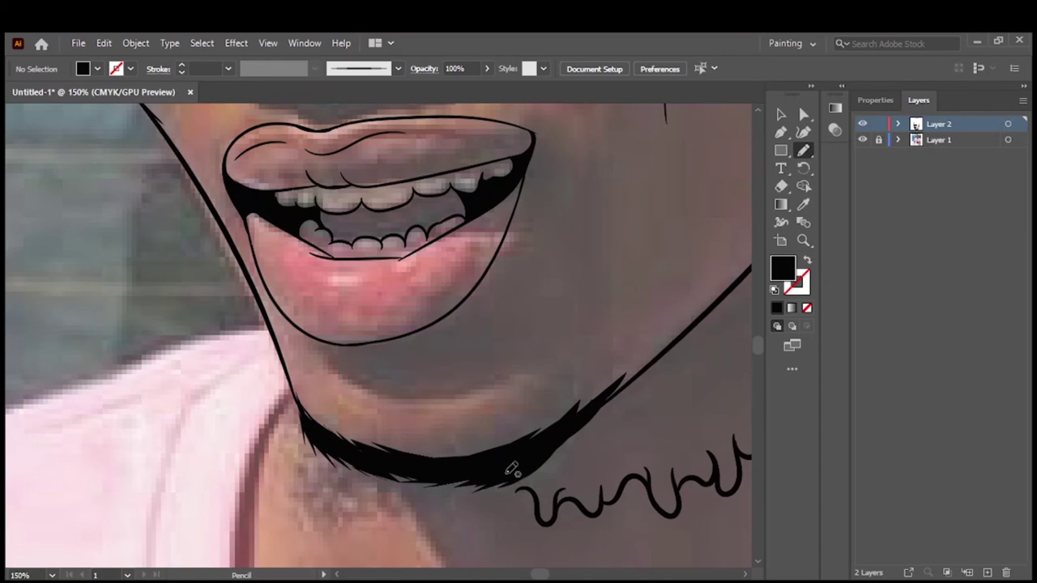
Scribble fine curly beard hairs under the chin with a 0.75 pt black Paintbrush
key(b)
key(shift+x)
click(230, 68)
click(251, 117)
mouse_move(316, 444)
mouse_down()
mouse_move(380, 494)
mouse_move(464, 499)
mouse_up()
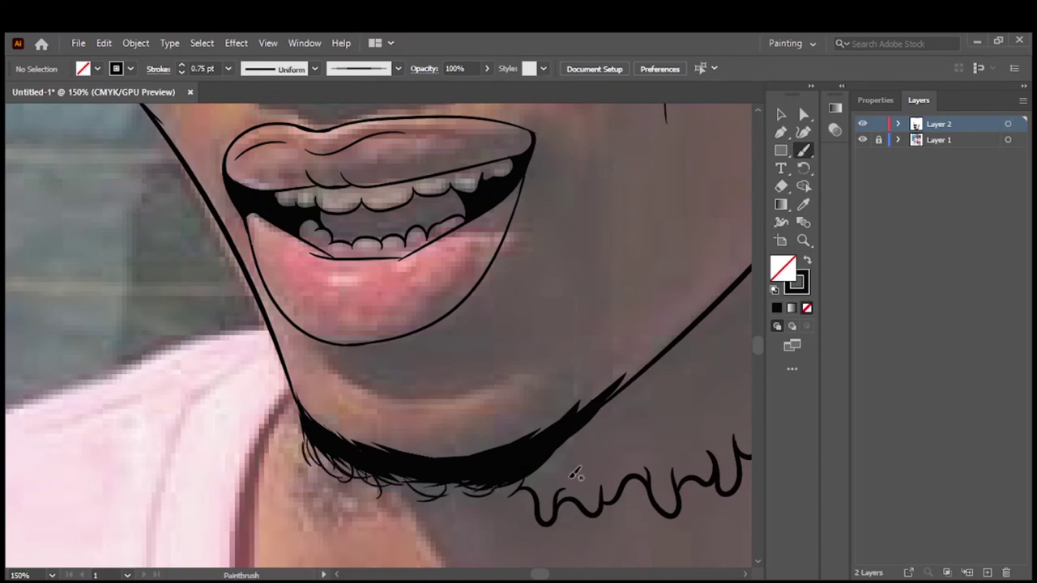
mouse_move(534, 441)
mouse_down()
mouse_move(421, 500)
mouse_move(324, 478)
mouse_up()
drag(382, 460, 484, 484)
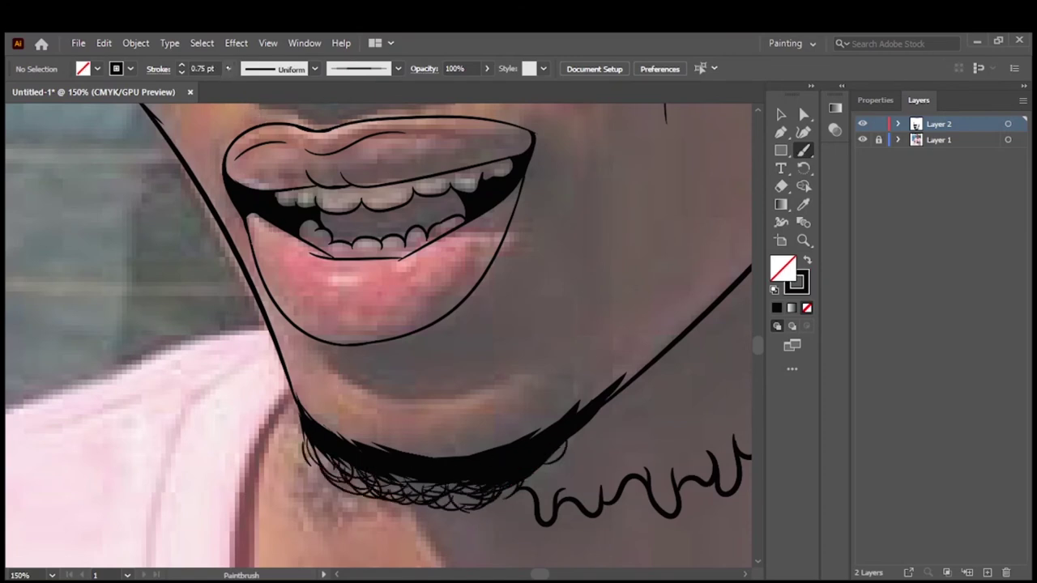
mouse_move(316, 447)
mouse_down()
mouse_move(336, 495)
mouse_move(381, 510)
mouse_up()
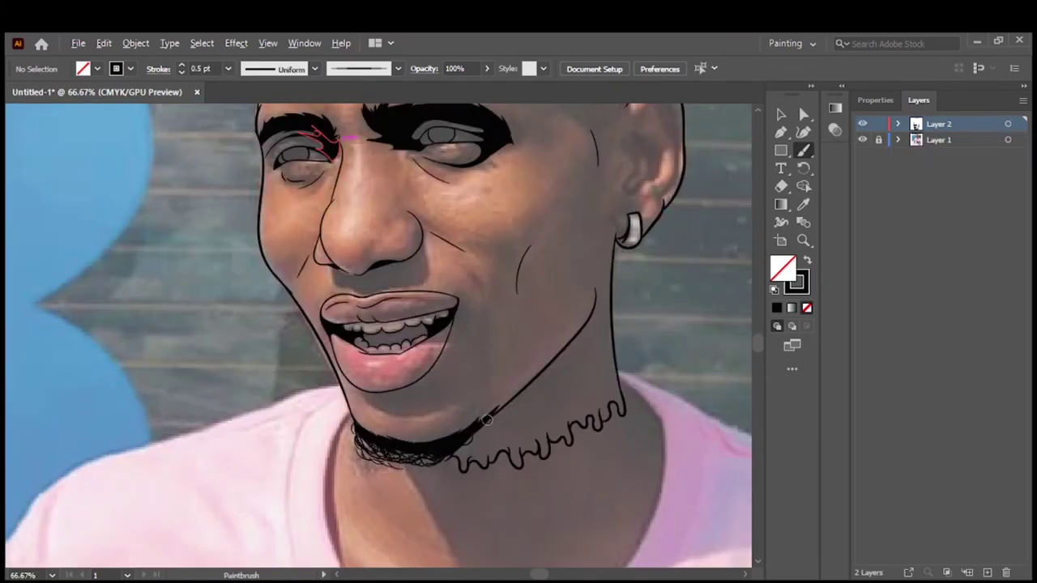
mouse_move(202, 469)
mouse_down()
mouse_move(235, 526)
mouse_move(283, 530)
mouse_up()
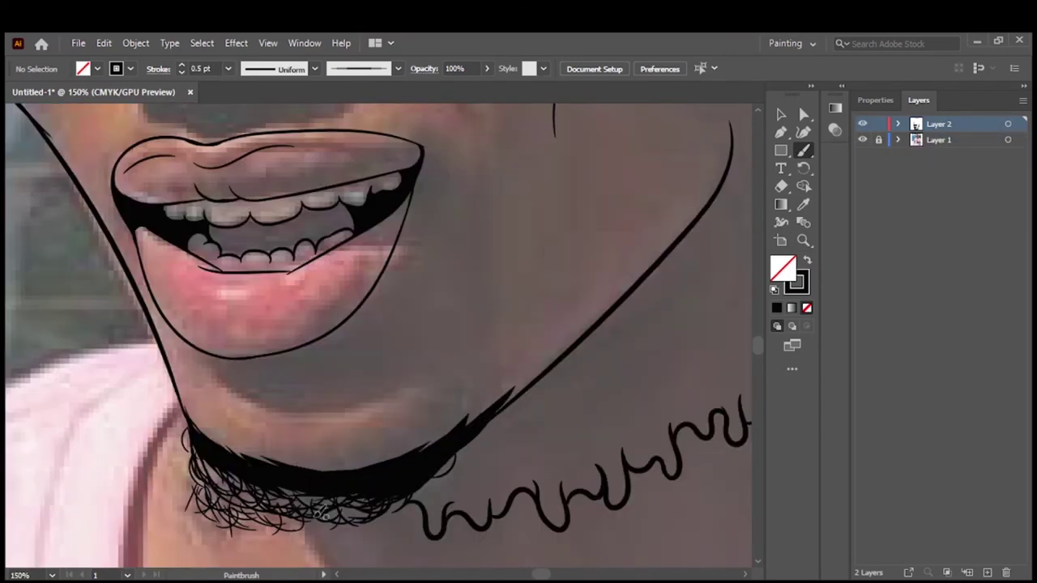
drag(348, 510, 253, 496)
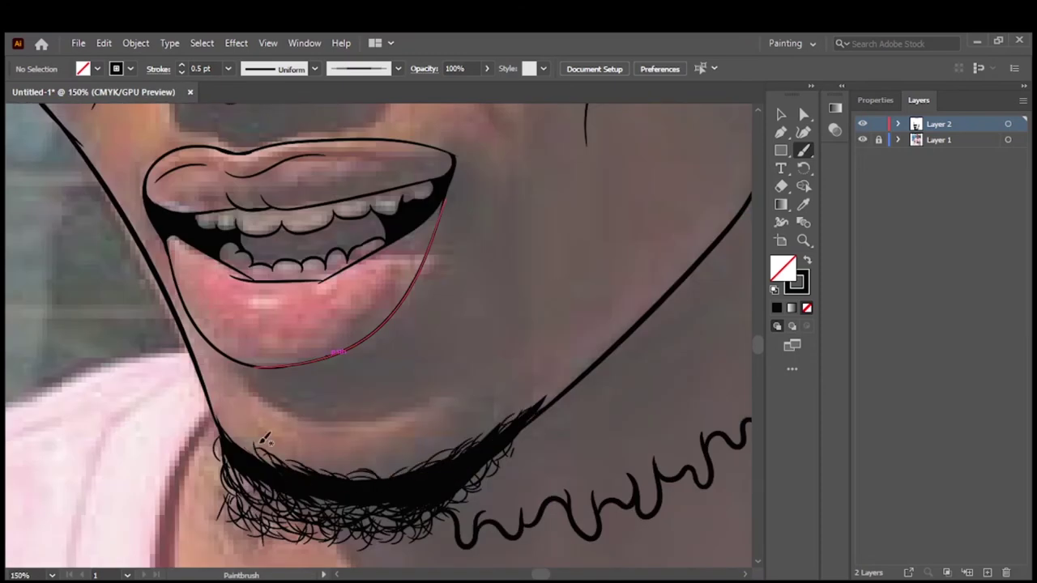
Zoom in on the forehead and set the Pencil to draw black-filled shapes
key(ctrl+0)
key(ctrl+1)
key(n)
key(shift+x)
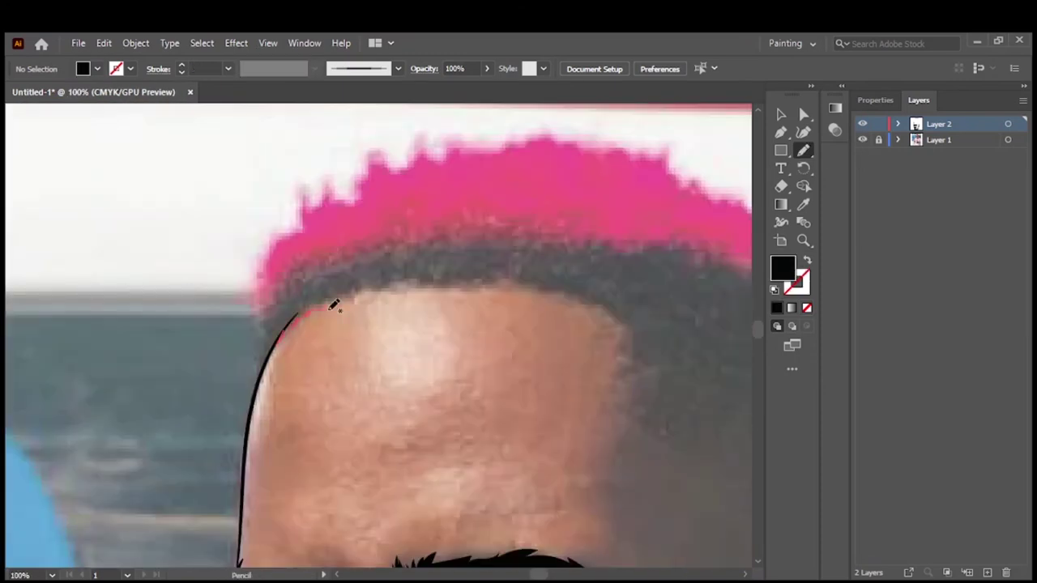
Draw the black hair band along the hairline and close it across the head top
drag(269, 362, 271, 365)
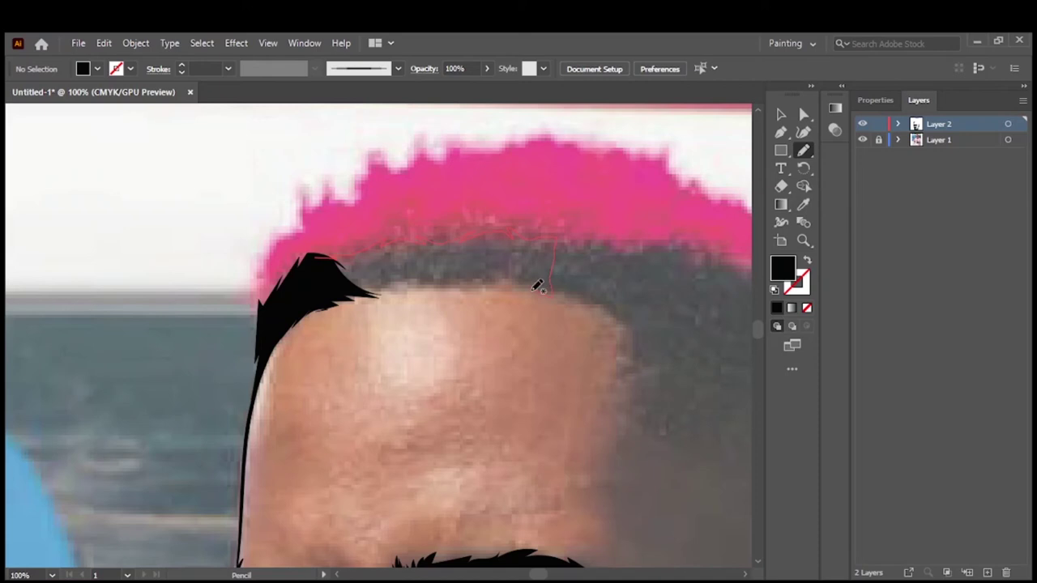
key(ctrl+0)
key(ctrl+1)
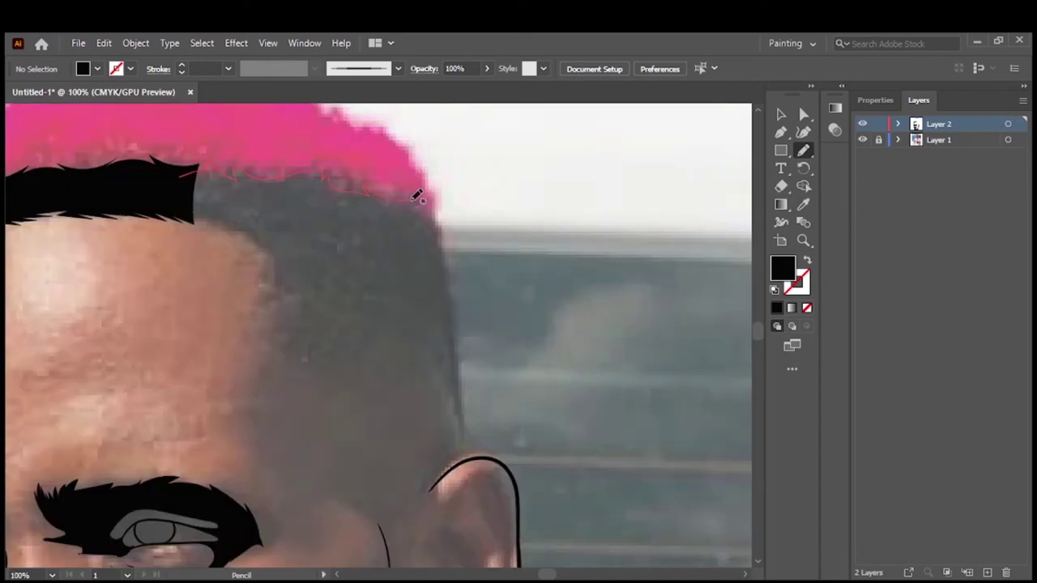
drag(241, 229, 227, 212)
Trace the head edge and stubble with a black Paintbrush, weights 0.75 pt then 0.25 pt
key(b)
key(shift+x)
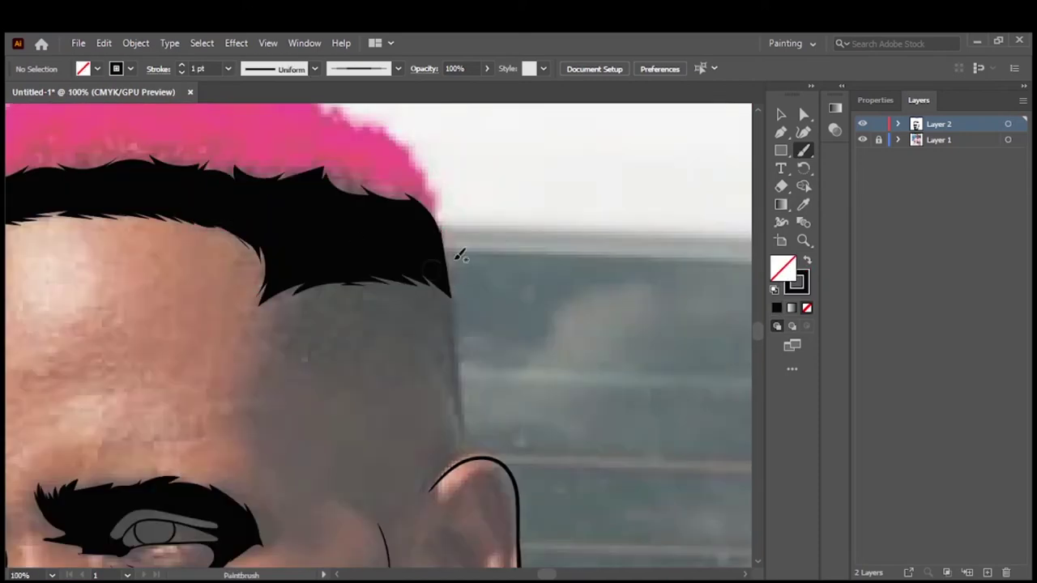
drag(482, 446, 482, 447)
click(227, 68)
click(244, 118)
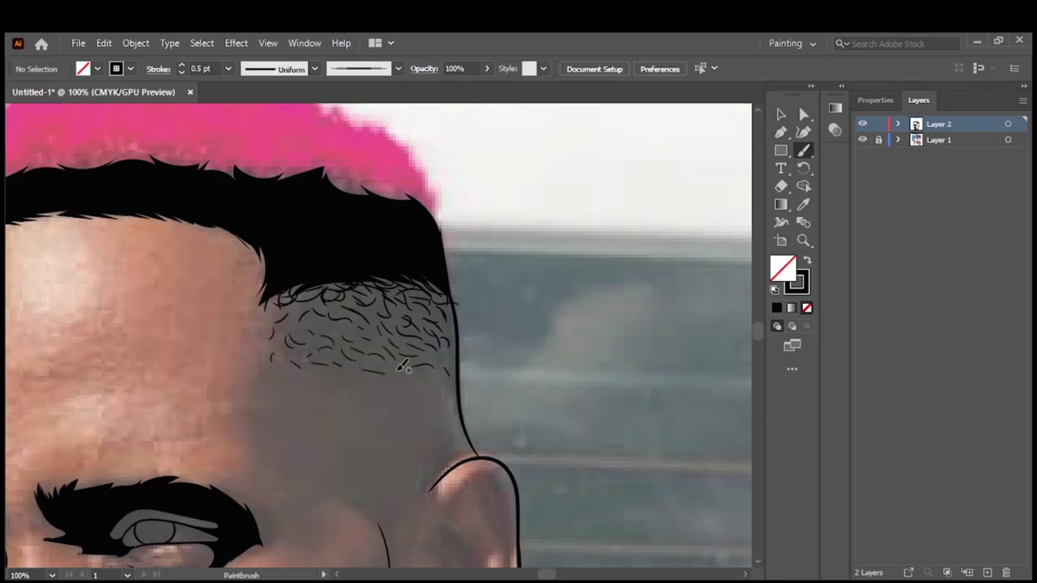
click(228, 68)
click(247, 85)
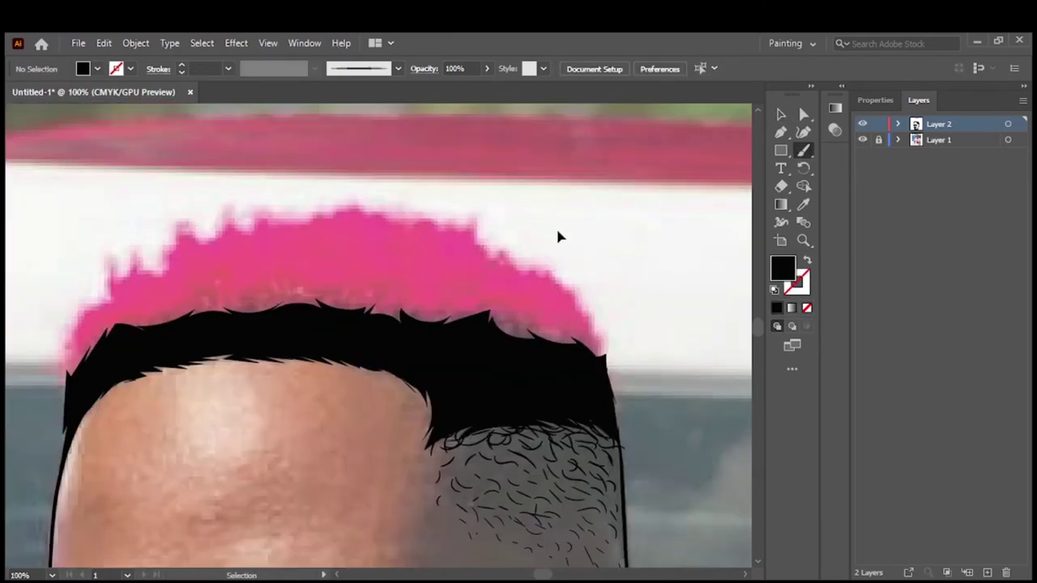
Outline the spiky hair top across the right and left sides
drag(513, 249, 412, 217)
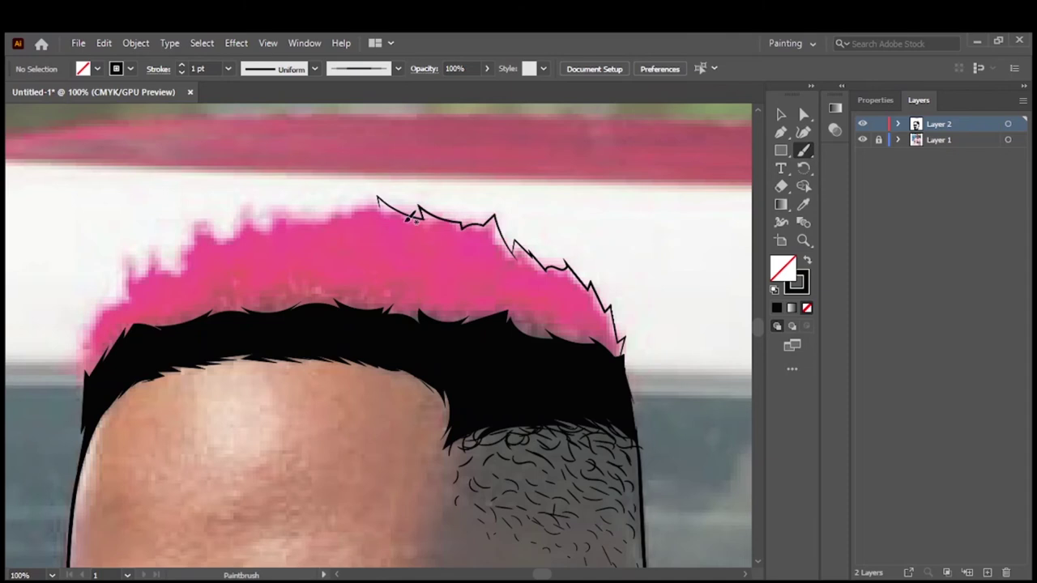
drag(308, 209, 85, 348)
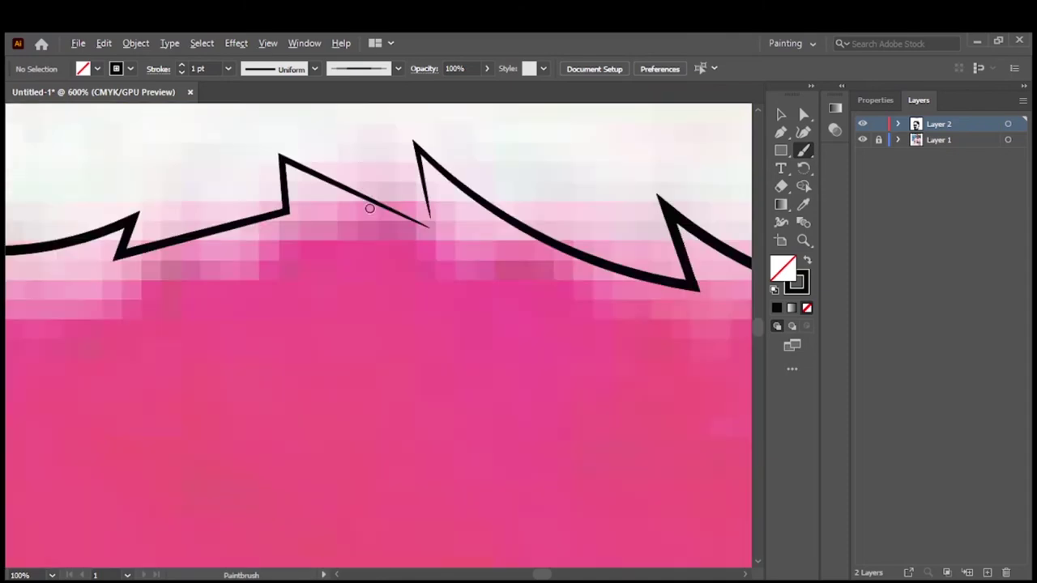
key(ctrl+0)
Show the reference photo again and draw an inner rim line along the ear
click(862, 139)
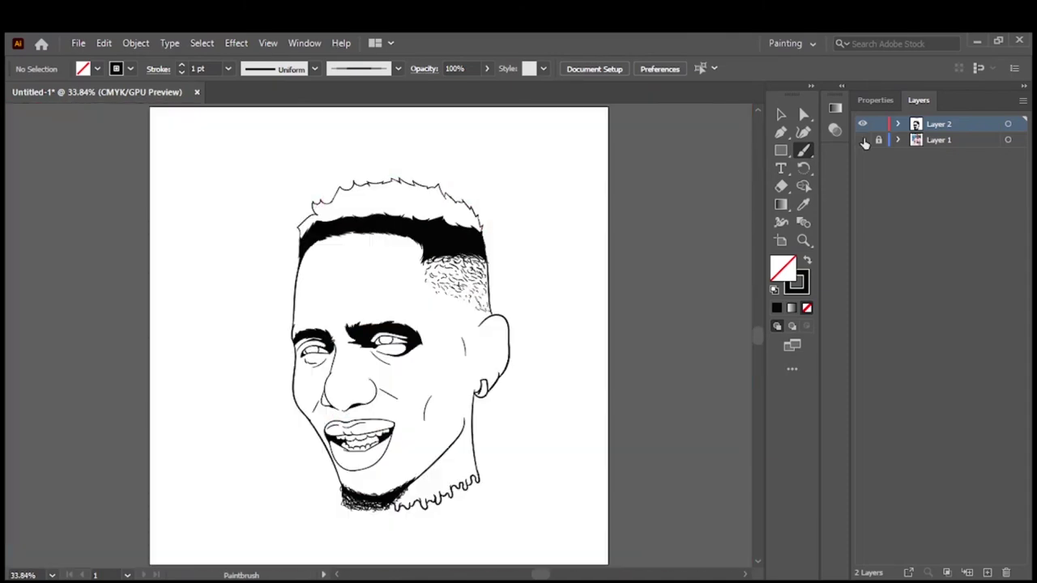
click(861, 139)
scroll(393, 324, up, 5)
scroll(393, 324, up, 2)
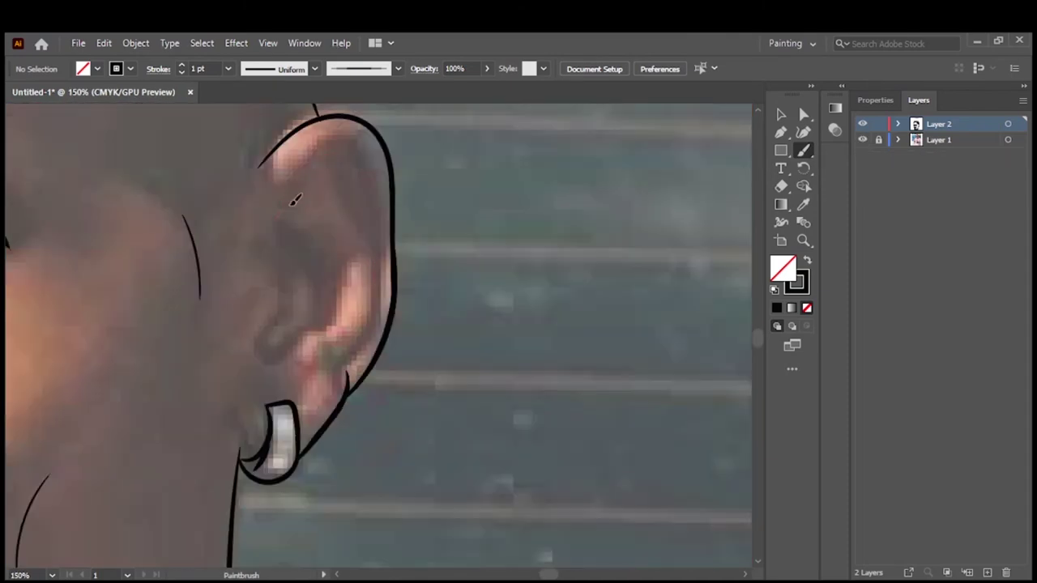
drag(354, 356, 287, 193)
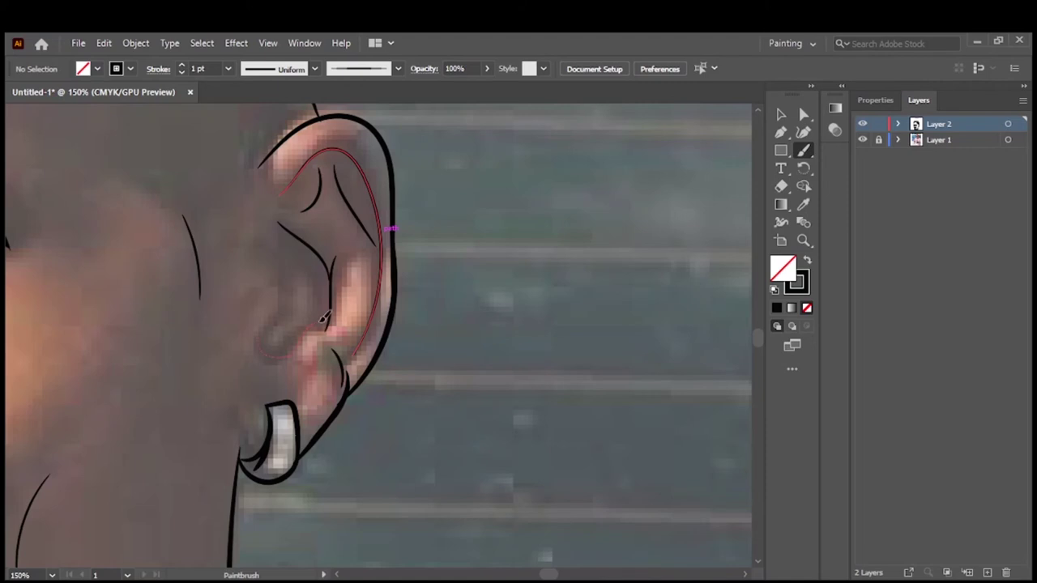
scroll(266, 419, left, 2)
scroll(409, 330, up, 2)
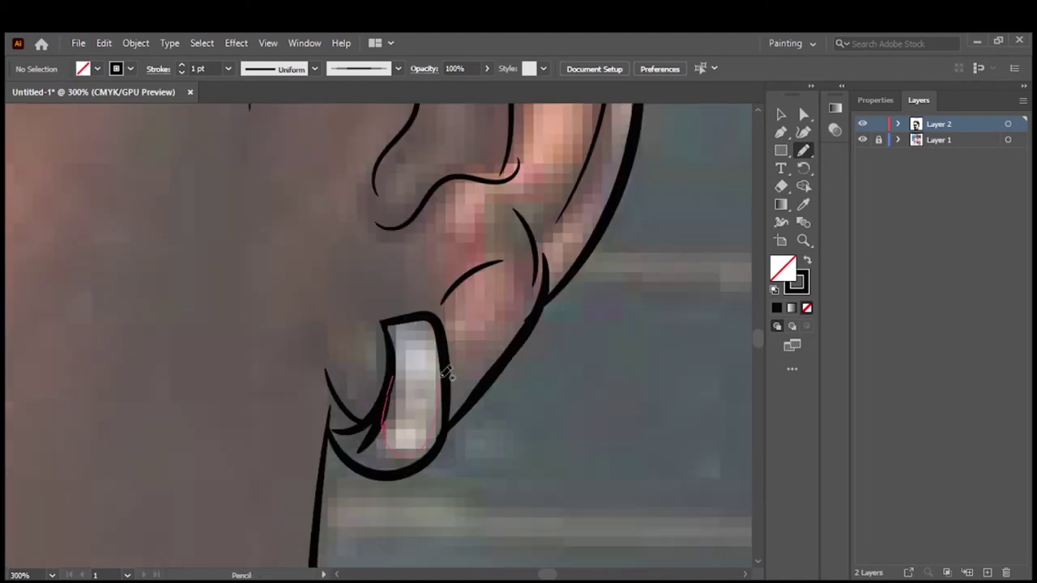
With solid black fill and no stroke, draw earring shading, both pupils, eye edges and wavy neck drips
key(shift+x)
key(n)
drag(328, 411, 346, 447)
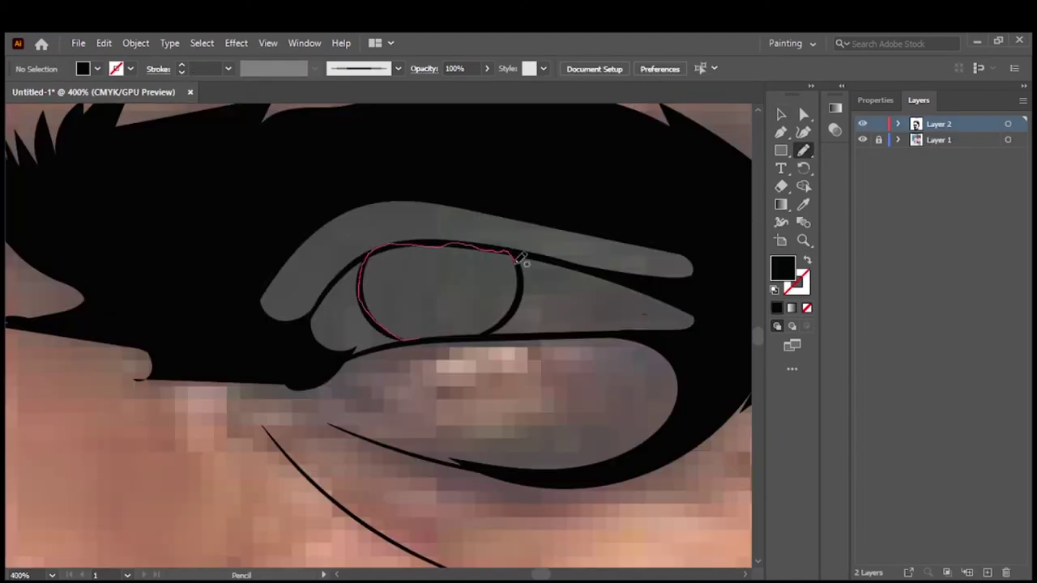
drag(522, 260, 514, 256)
drag(384, 320, 429, 332)
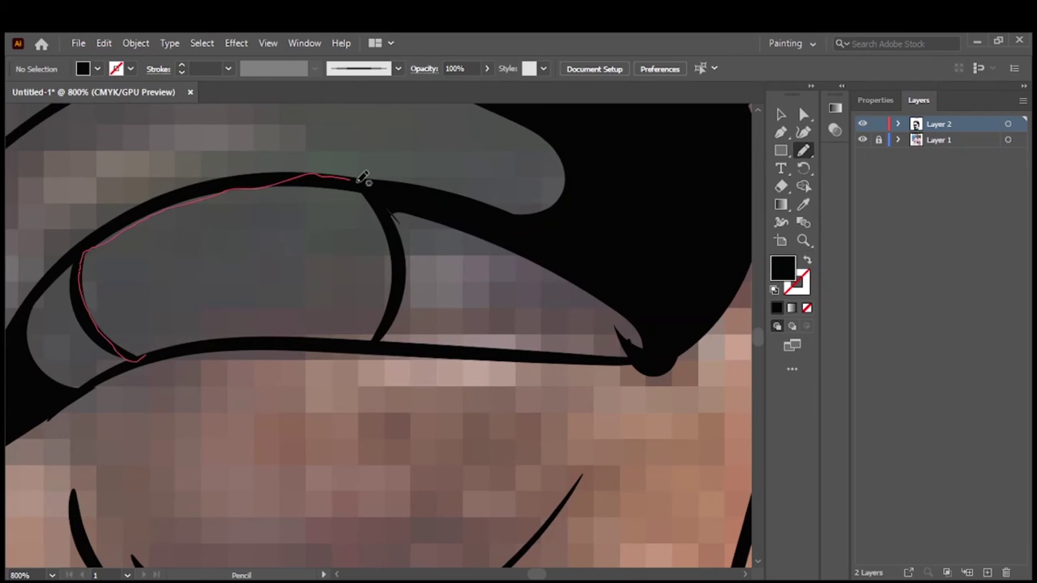
drag(362, 179, 365, 181)
drag(251, 322, 185, 337)
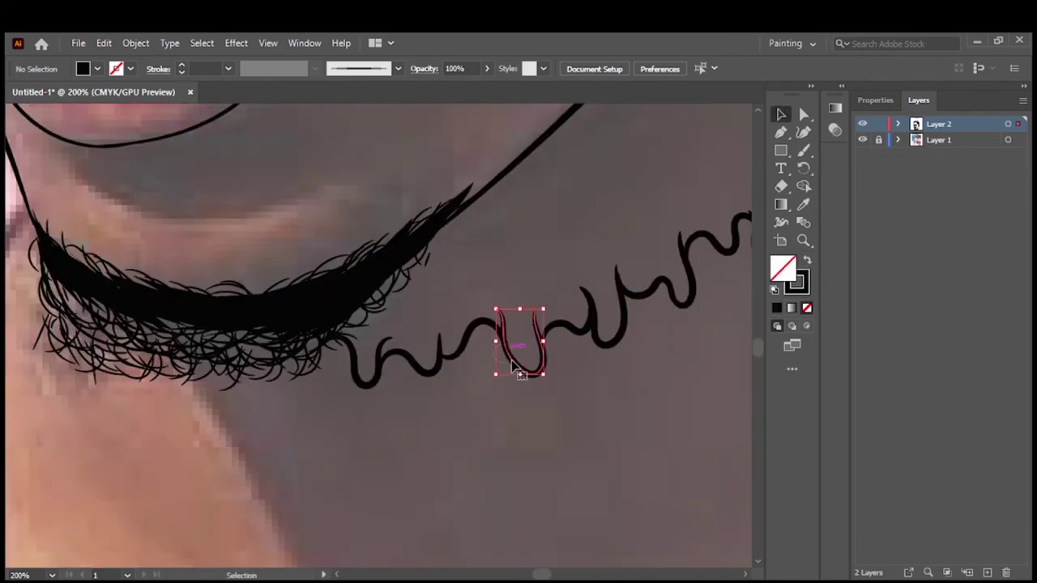
drag(383, 379, 438, 394)
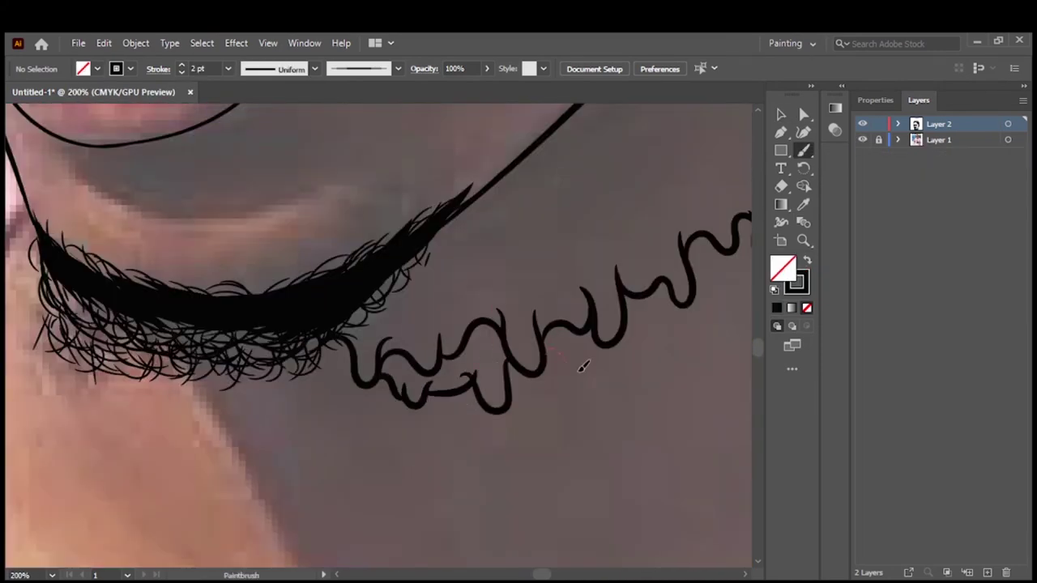
scroll(425, 324, right, 5)
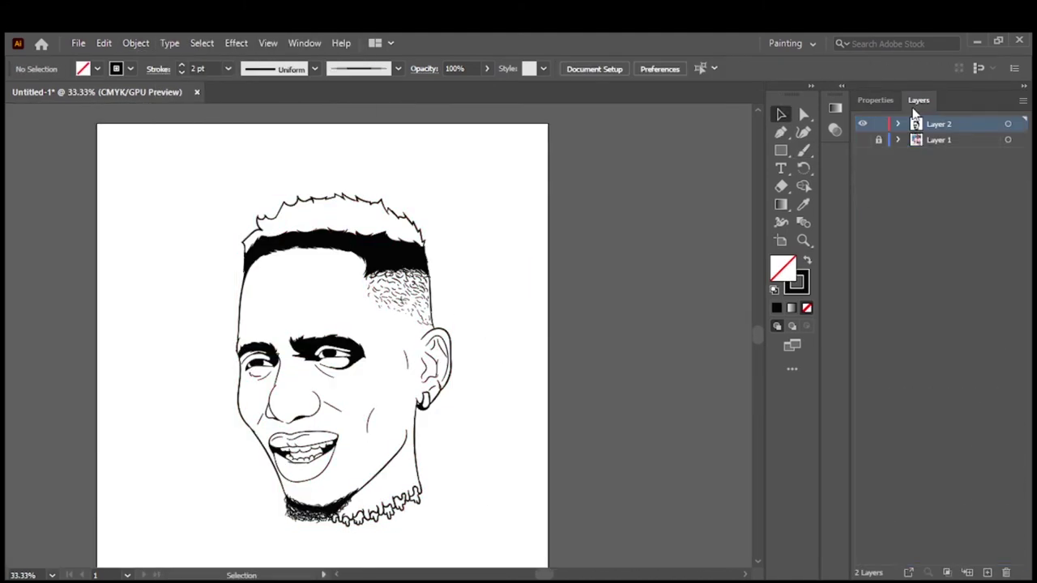
Hide the photo and draw an orange-filled rectangle over the face
click(862, 155)
click(780, 150)
double_click(782, 268)
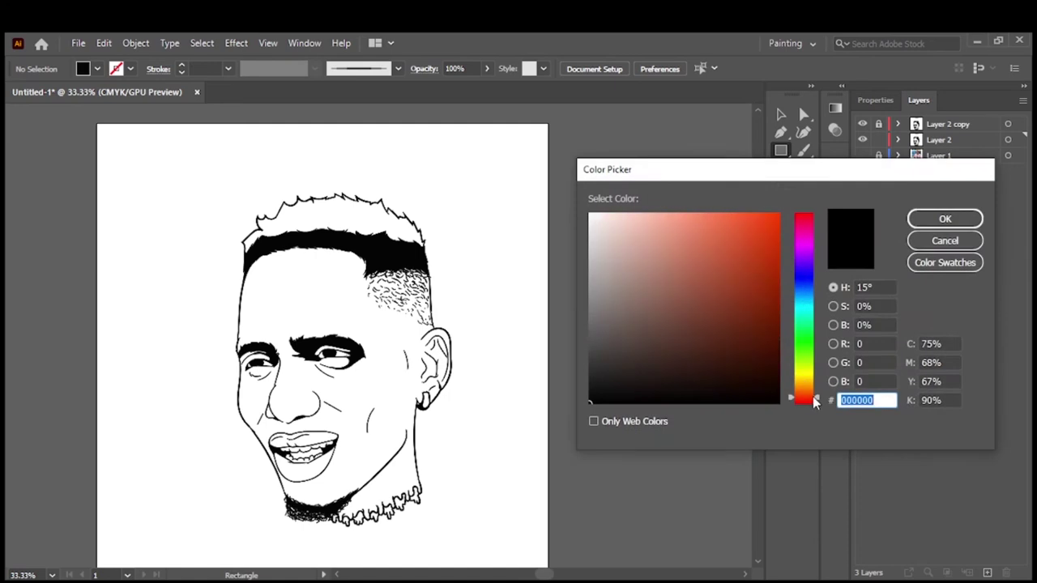
click(729, 216)
click(946, 218)
drag(189, 179, 492, 540)
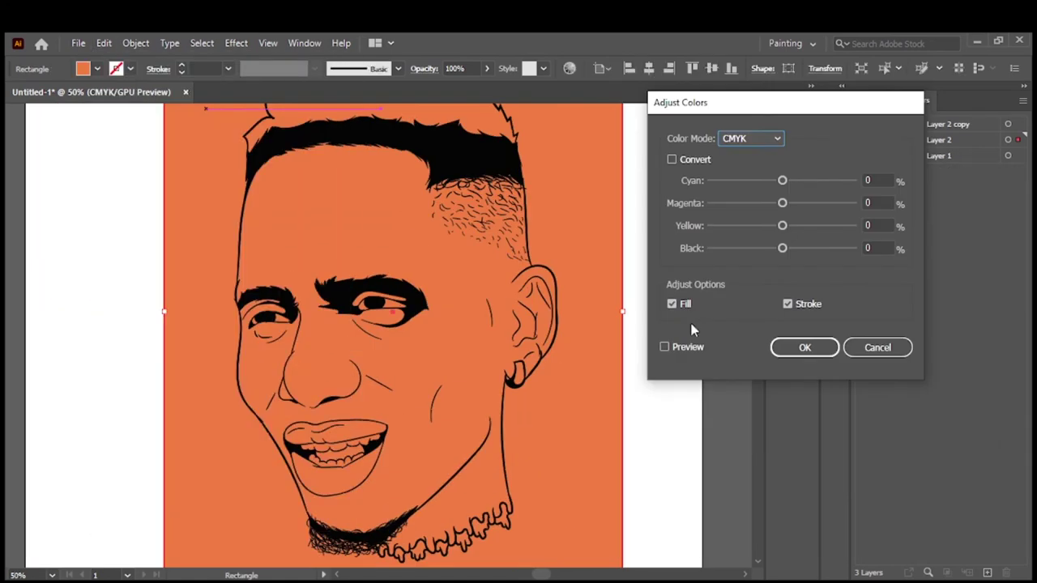
Adjust the orange's cyan and magenta balance in Adjust Colors
drag(782, 203, 789, 180)
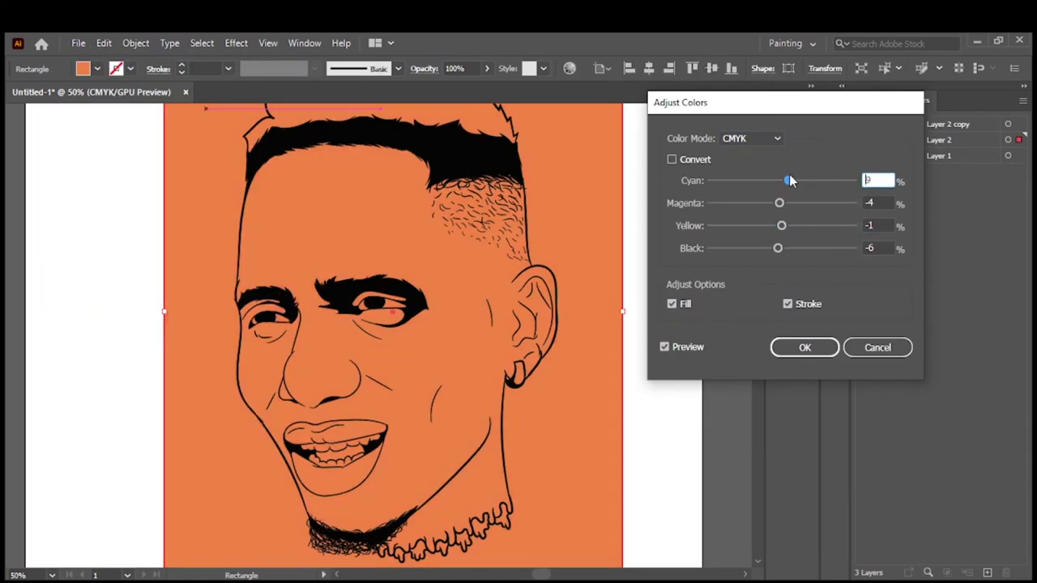
click(804, 347)
right_click(632, 251)
click(720, 186)
Group all the line art with the orange rectangle and enter the group in isolation mode
key(ctrl+0)
key(ctrl+a)
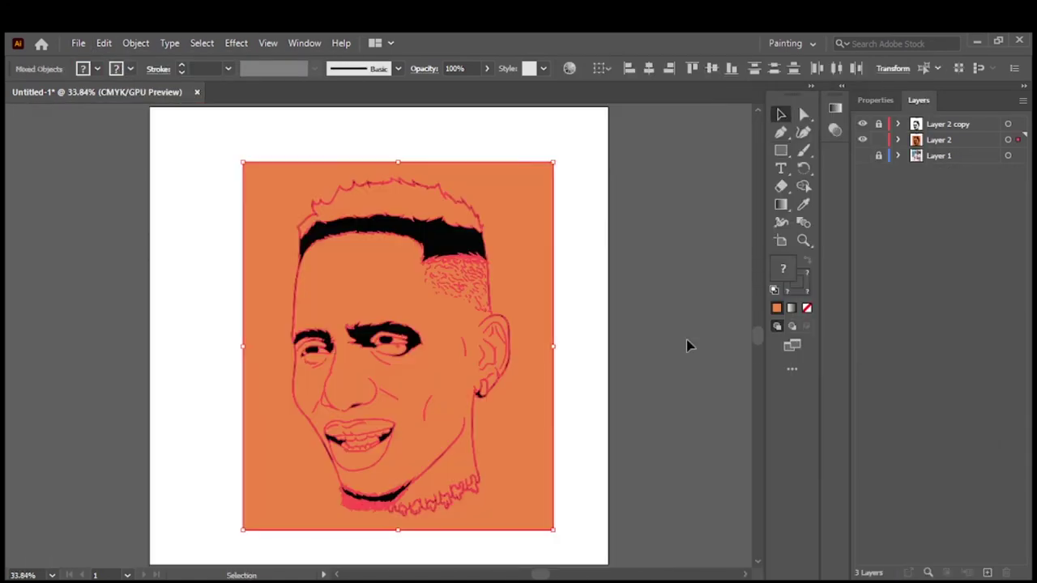
key(ctrl+g)
double_click(534, 313)
click(911, 99)
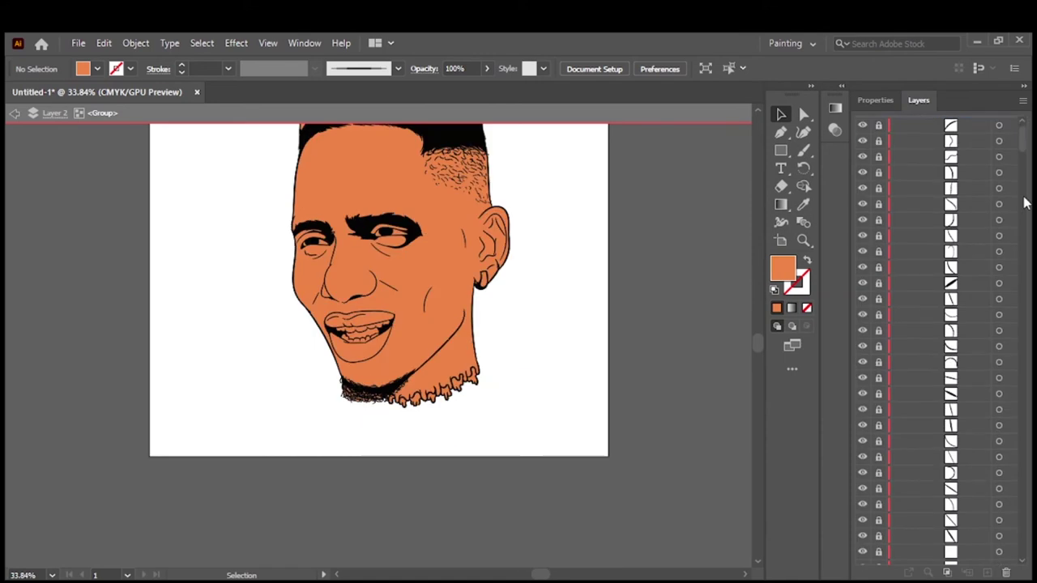
scroll(880, 166, down, 2)
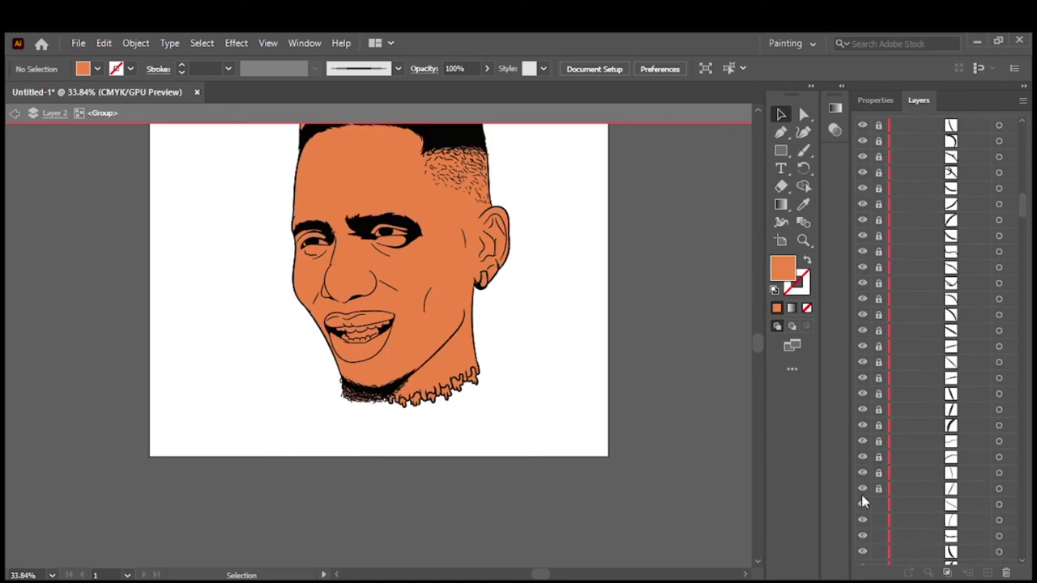
scroll(862, 502, up, 3)
key(a)
scroll(437, 405, up, 5)
Select the chin hair area, then unlock and delete the orange fill behind it
drag(98, 201, 217, 391)
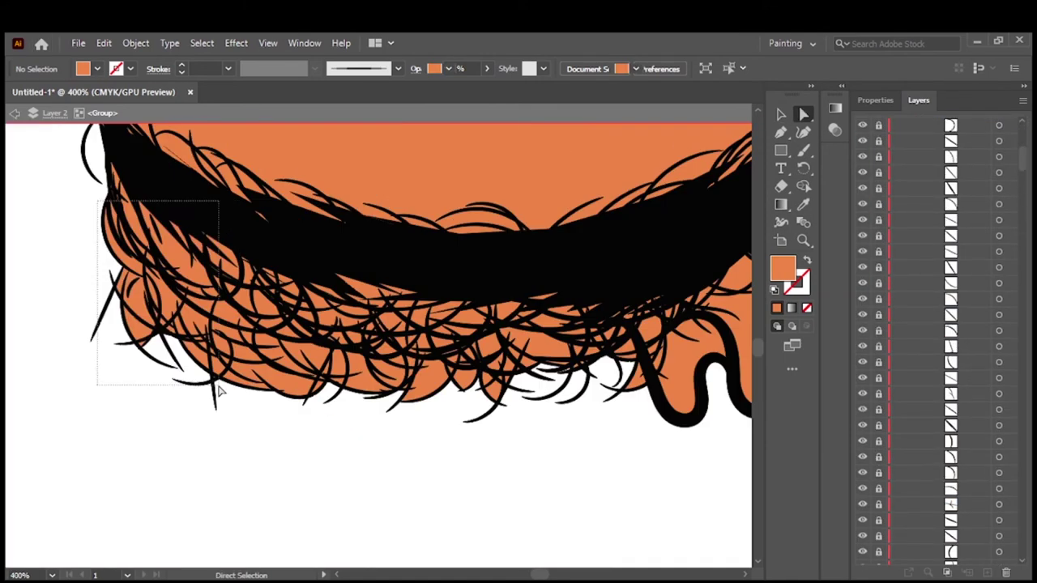
scroll(332, 477, up, 2)
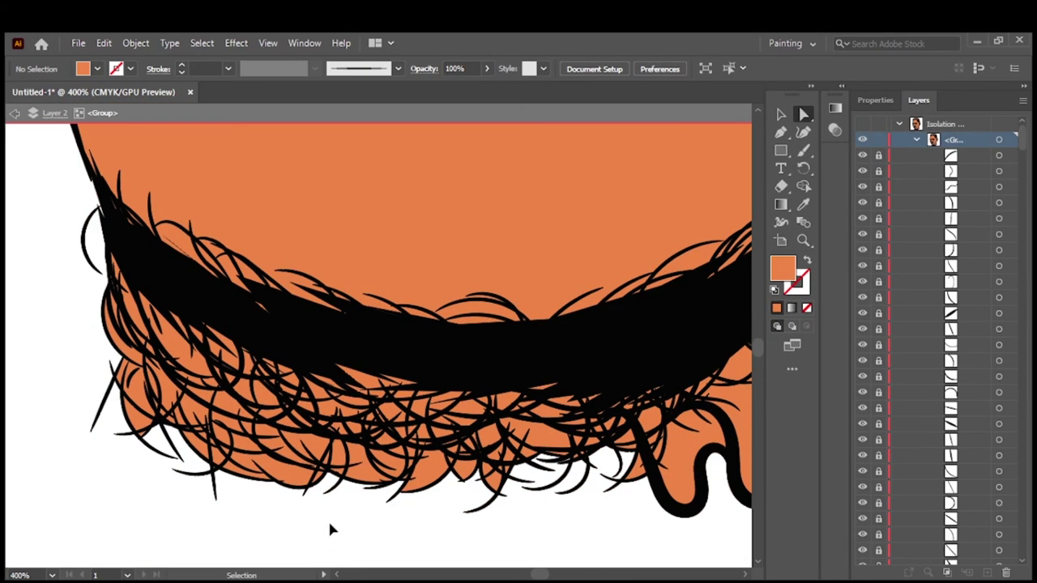
double_click(602, 527)
scroll(319, 513, down, 1)
drag(203, 267, 319, 513)
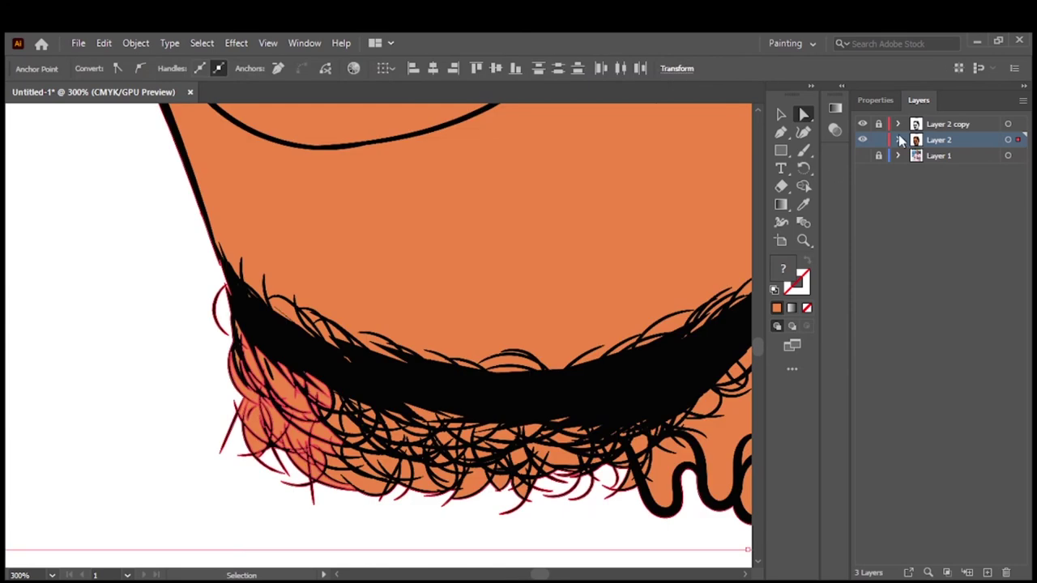
click(900, 140)
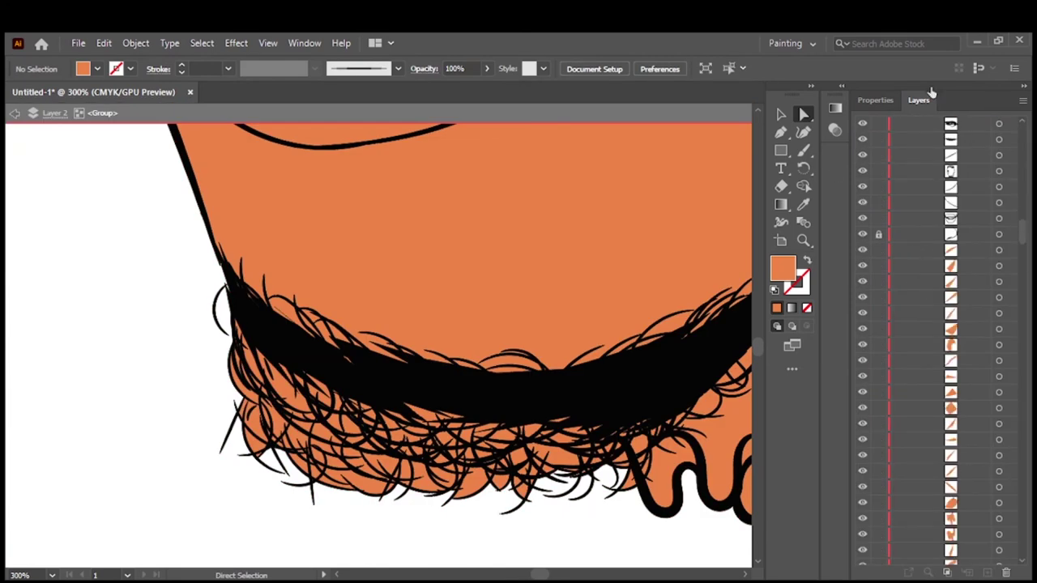
click(878, 361)
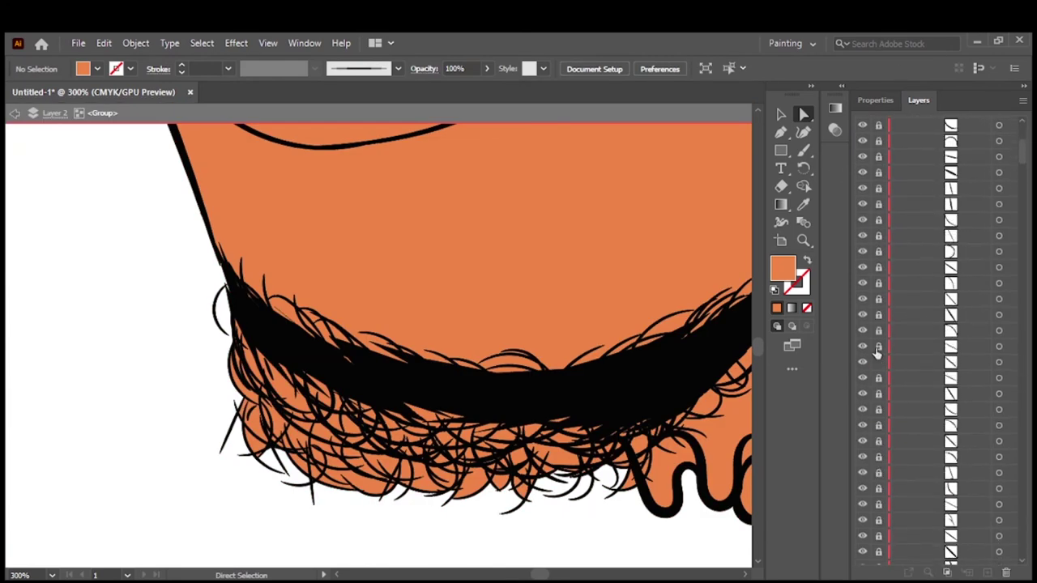
key(Delete)
Delete the remaining orange fill under the chin hair
mouse_move(346, 428)
mouse_down()
mouse_move(213, 336)
mouse_move(343, 411)
mouse_move(617, 535)
mouse_up()
key(Delete)
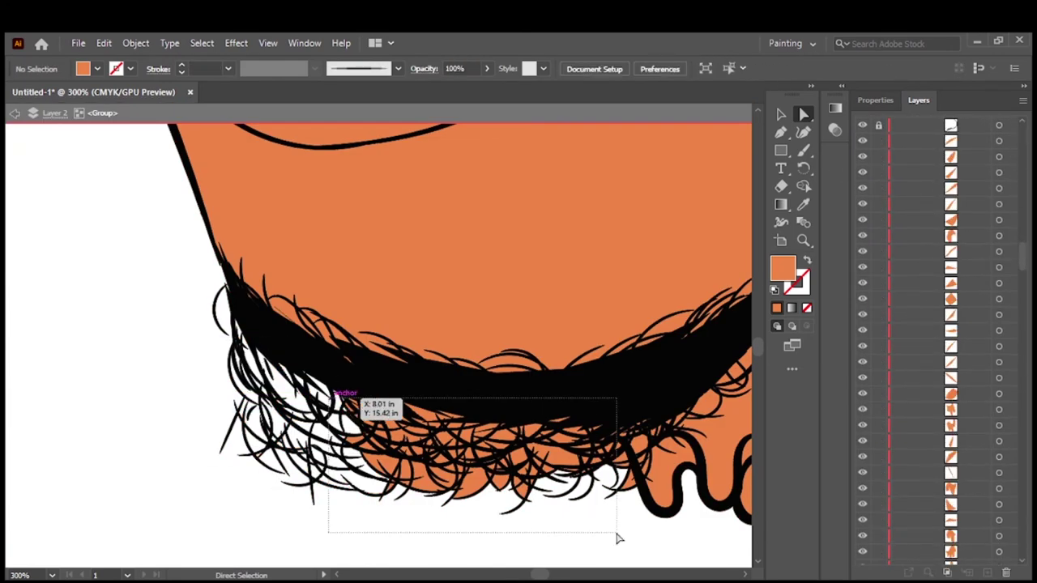
key(Delete)
key(ctrl+0)
scroll(328, 514, up, 3)
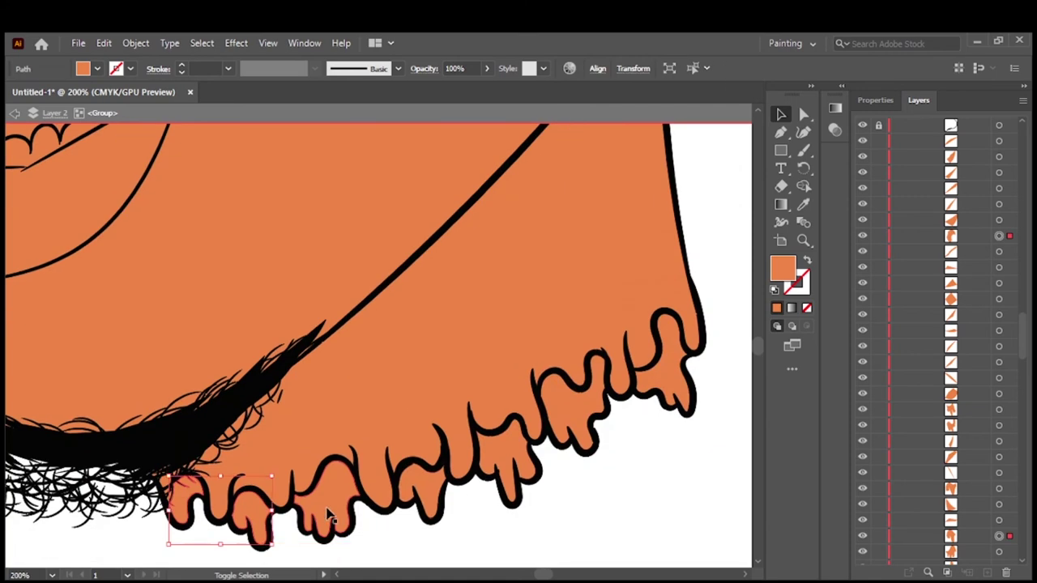
Fill the neck drip shapes and the small chin sliver dark red
drag(328, 515, 718, 389)
double_click(782, 267)
drag(775, 364, 724, 362)
click(946, 217)
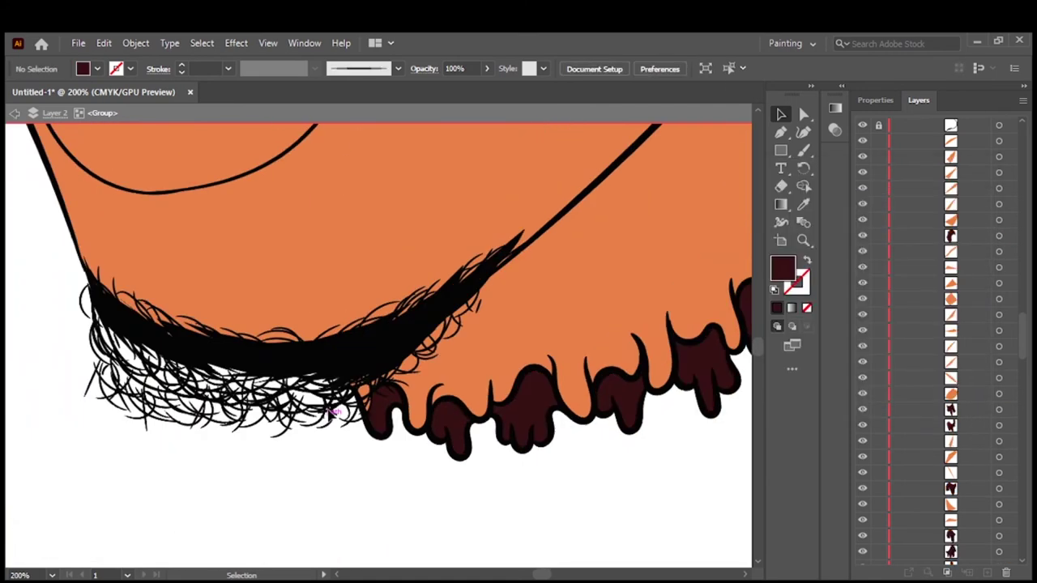
scroll(334, 412, up, 5)
click(354, 308)
click(664, 286)
scroll(512, 490, down, 3)
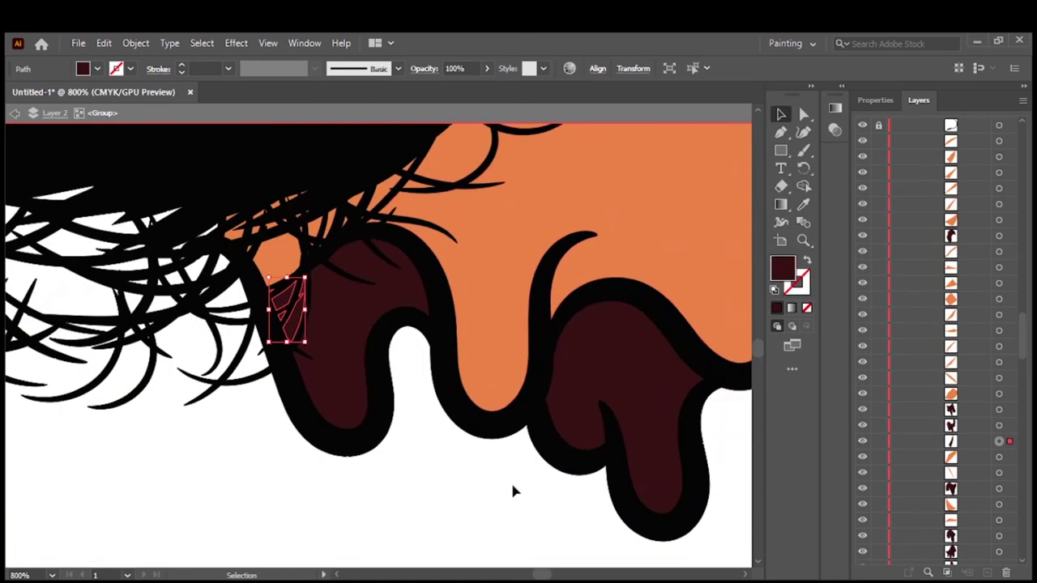
click(512, 490)
Select the spiky hair top shape to give it a new fill colour
key(ctrl+0)
click(381, 195)
double_click(782, 267)
Fill the hair top hot pink and adjust the face area's fill
click(944, 217)
scroll(466, 403, up, 2)
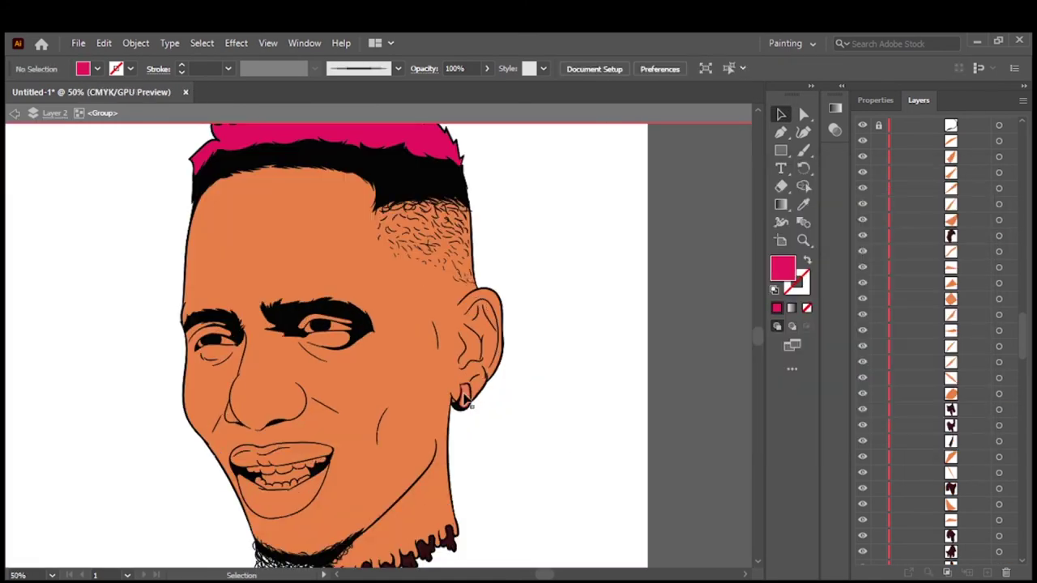
click(466, 403)
double_click(782, 268)
click(944, 217)
scroll(232, 394, up, 3)
Colour the lower lip pink and the upper lip a reddish tone
click(231, 393)
double_click(782, 267)
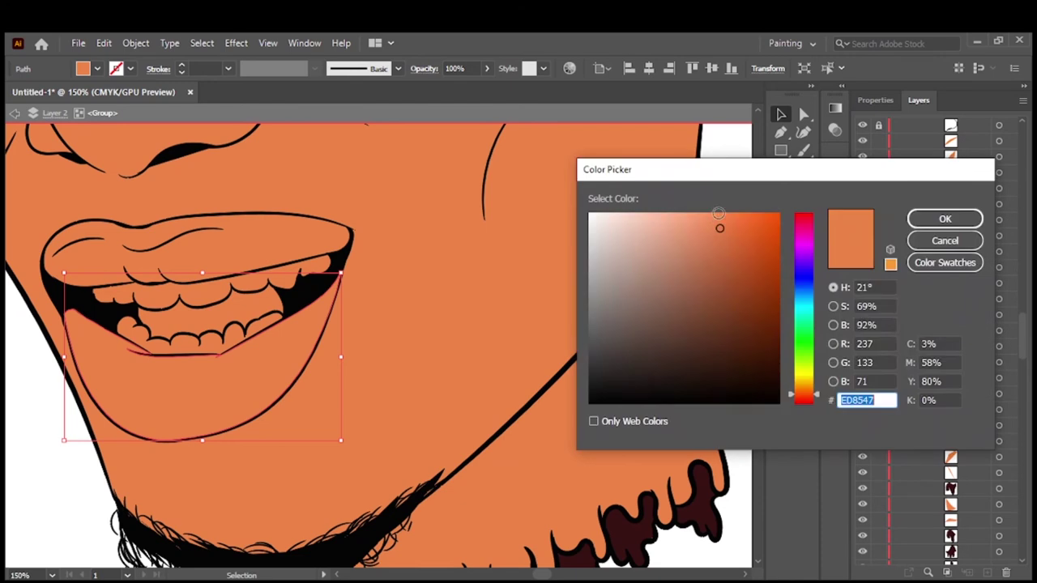
click(710, 222)
click(945, 218)
click(194, 239)
double_click(782, 268)
click(726, 246)
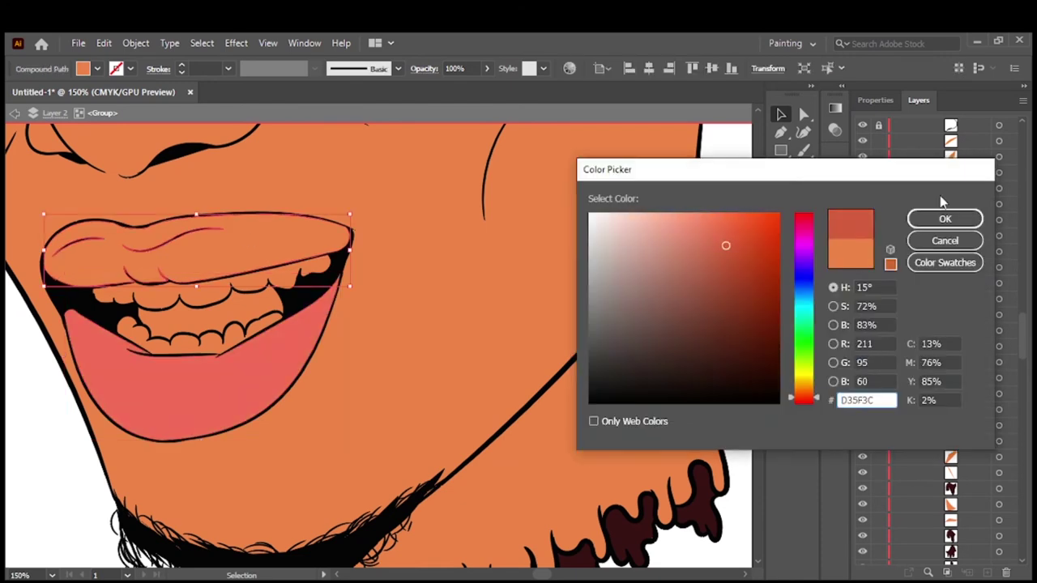
click(944, 219)
Fill the mouth interior deep red and the teeth a light colour
double_click(782, 268)
click(728, 260)
click(944, 218)
click(210, 275)
double_click(782, 267)
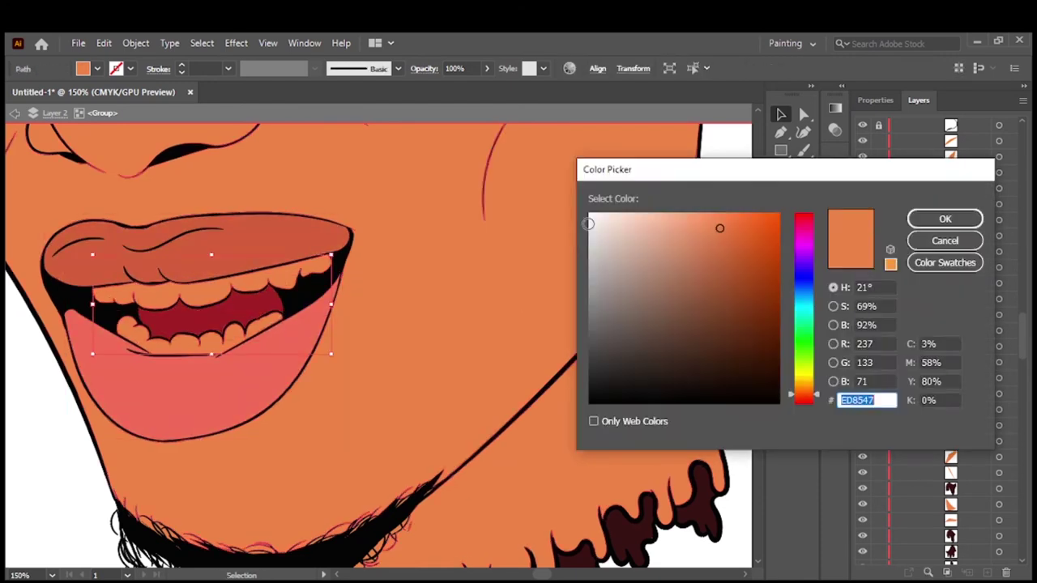
click(589, 224)
click(944, 218)
Set the eye whites to off-white EFEFEF
click(486, 247)
double_click(782, 267)
click(592, 226)
click(922, 219)
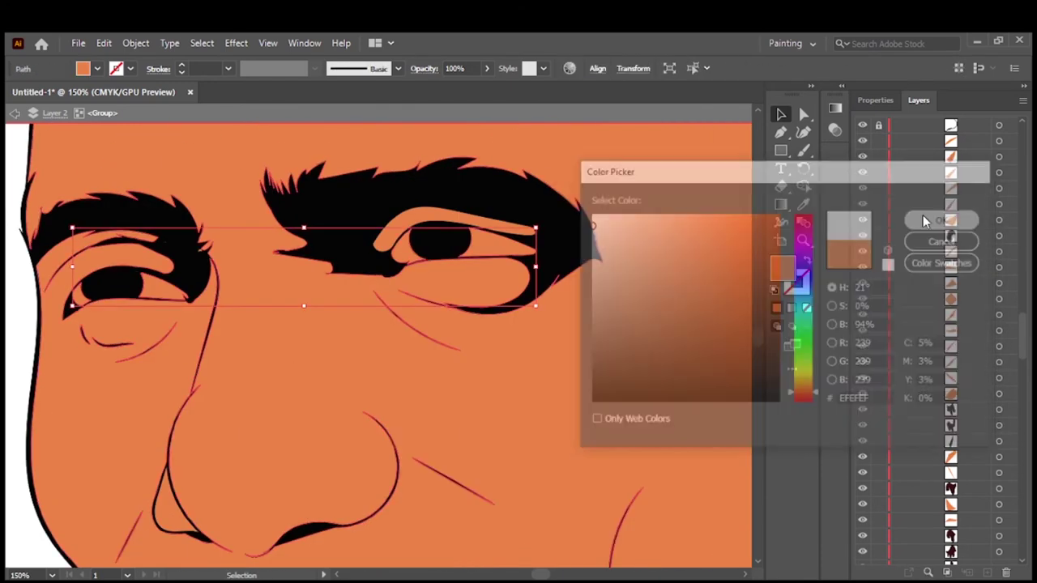
key(ctrl+0)
Compare the cartoon with the photo, hide the photo, and duplicate the cartoon layer
click(897, 123)
click(862, 139)
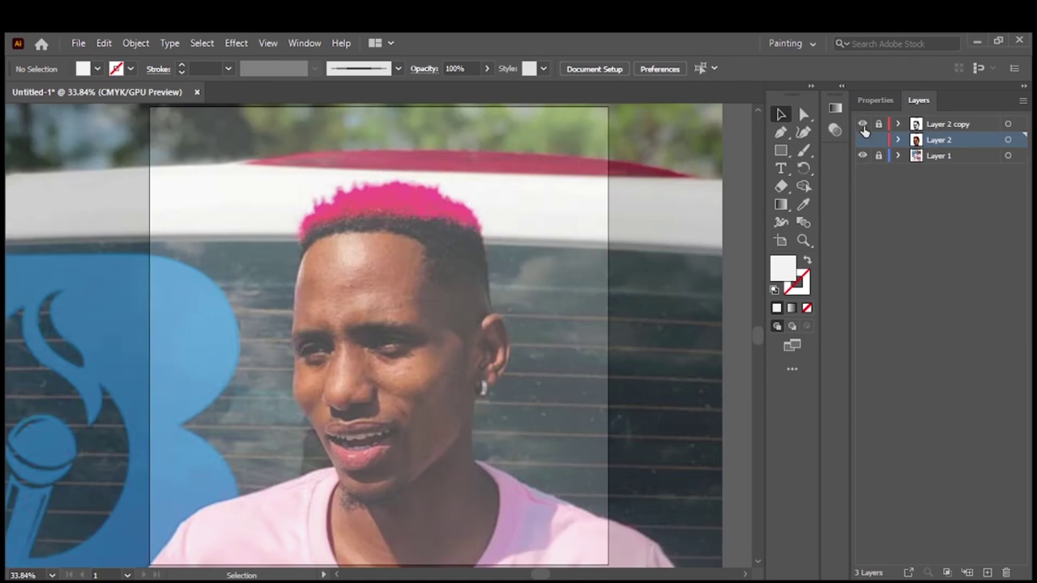
click(862, 139)
click(862, 154)
drag(940, 139, 987, 572)
On the copied layer, delete the orange face skin fill and leftover beard pieces
key(a)
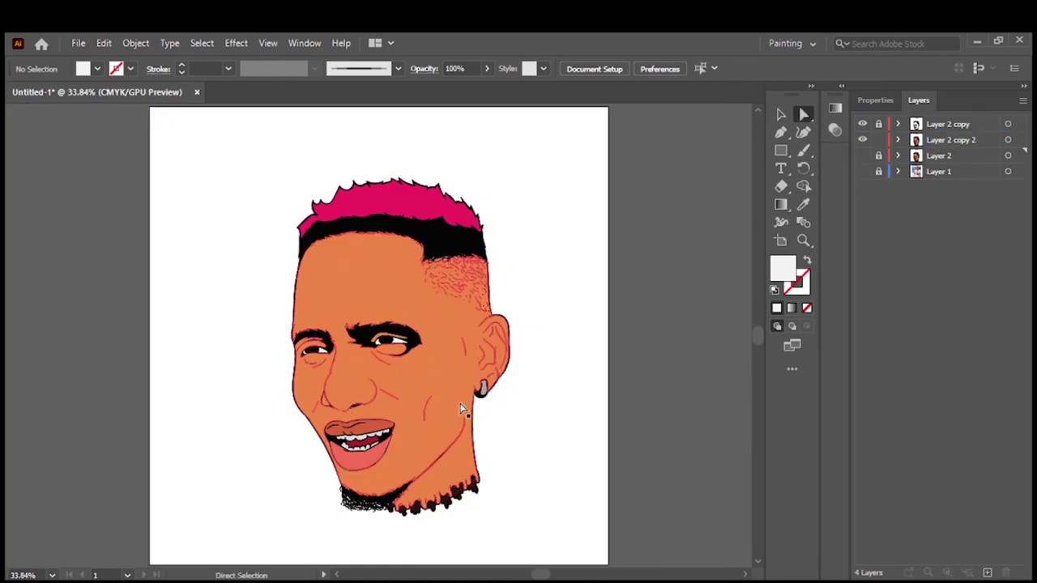
click(460, 409)
mouse_move(337, 314)
mouse_down()
mouse_move(366, 349)
mouse_move(579, 481)
mouse_up()
key(ctrl+plus)
key(ctrl+plus)
key(ctrl+plus)
scroll(336, 421, down, 10)
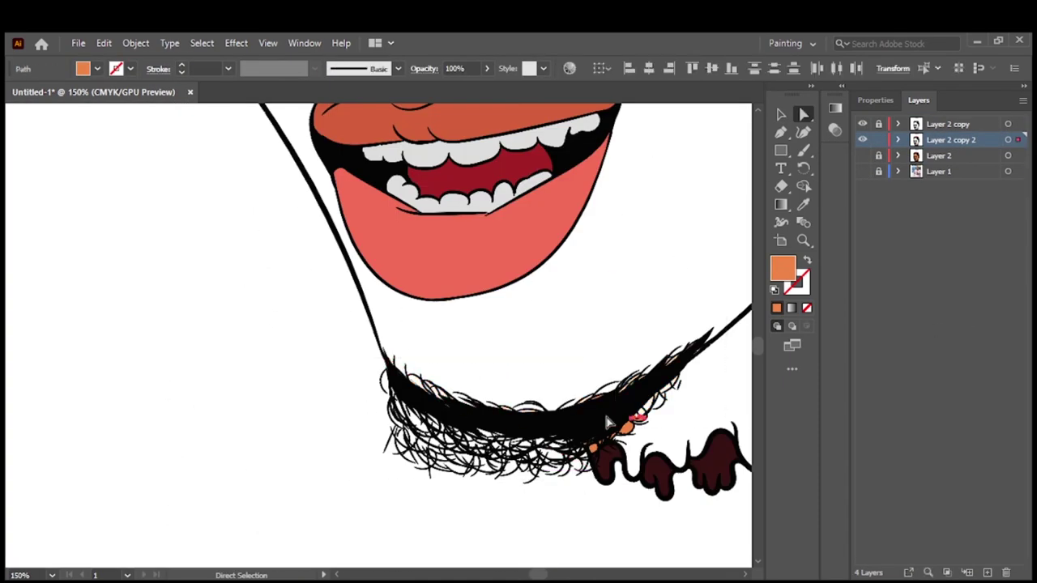
key(ctrl+plus)
click(521, 439)
key(Delete)
key(ctrl+0)
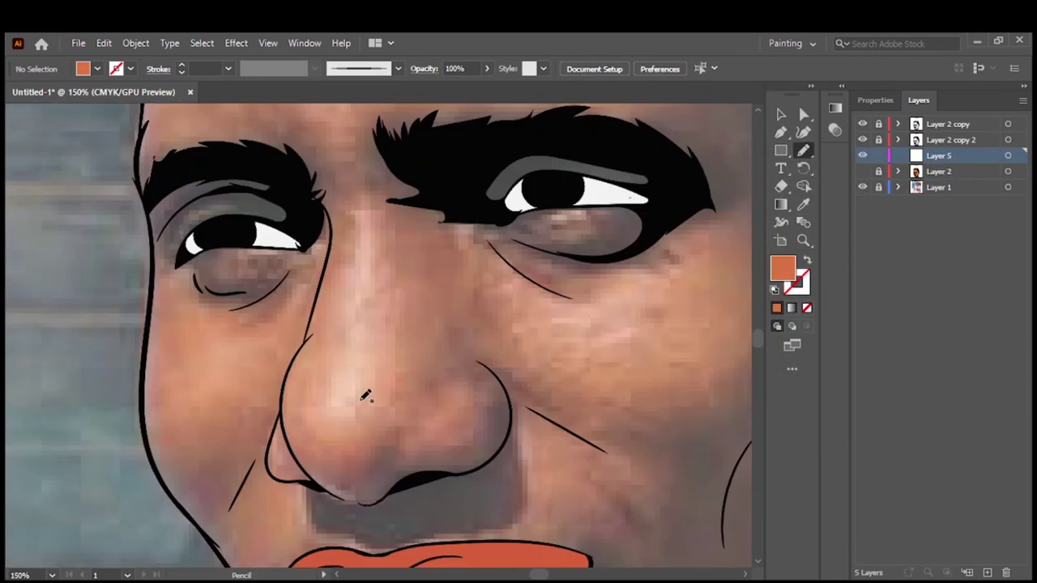
Draw orange skin shapes around the nose and inside the nostril on Layer 5
drag(377, 456, 419, 442)
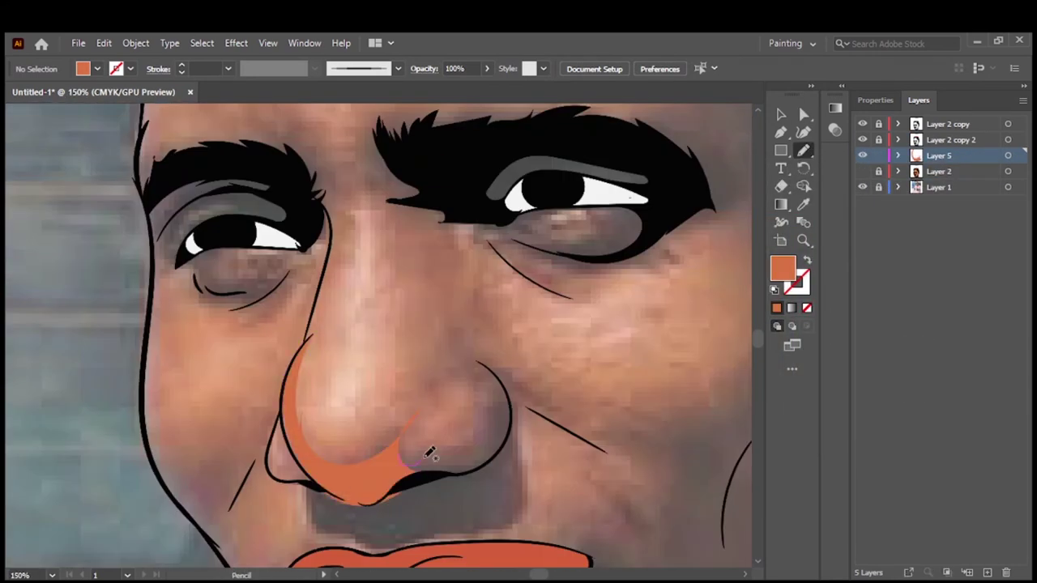
drag(423, 484, 401, 474)
drag(432, 374, 395, 428)
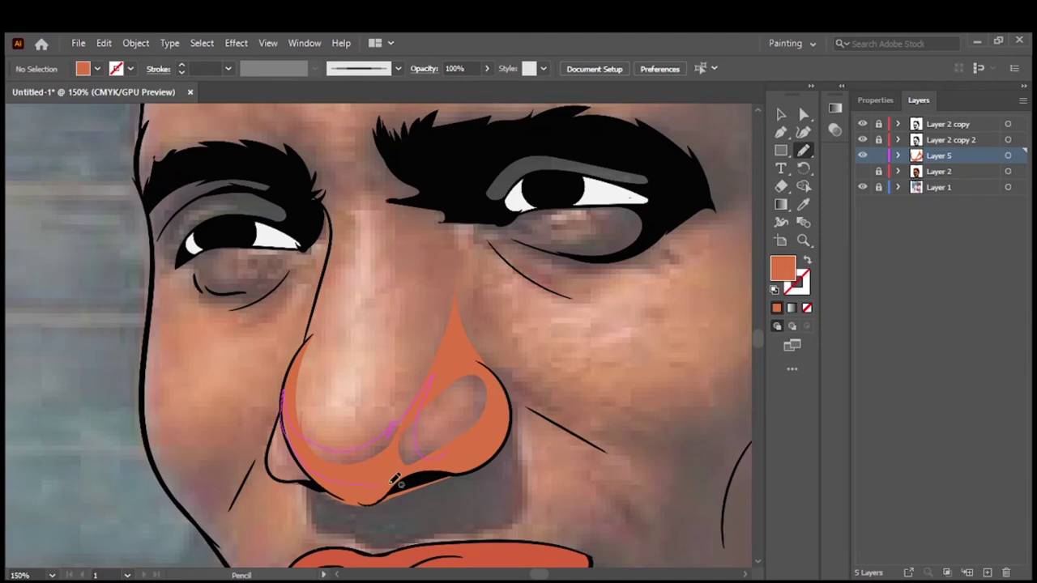
alt+scroll(397, 481, up, 2)
drag(218, 509, 388, 430)
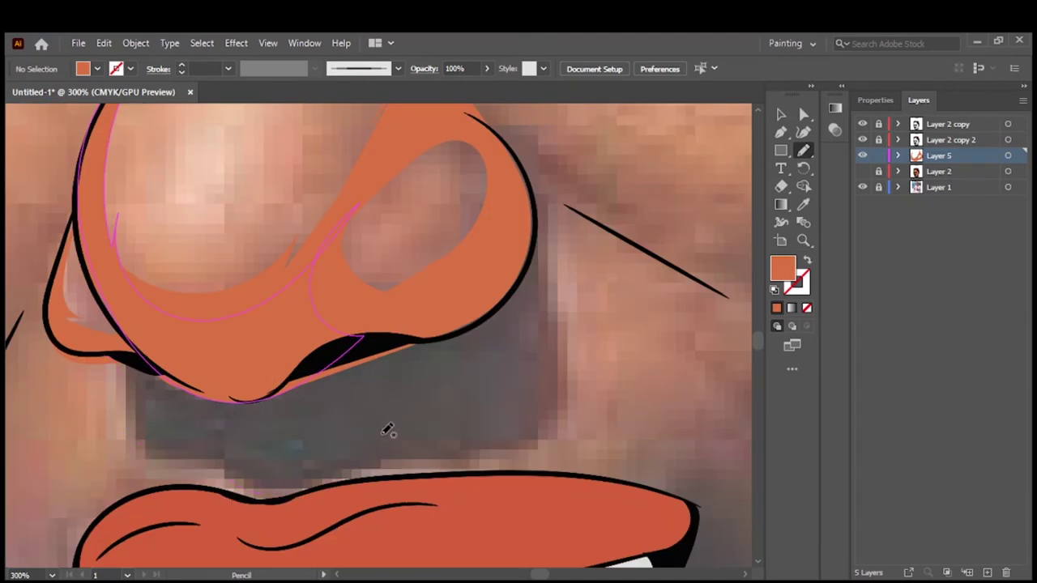
mouse_move(337, 451)
mouse_down()
mouse_move(562, 321)
mouse_move(266, 451)
mouse_up()
key(ctrl+0)
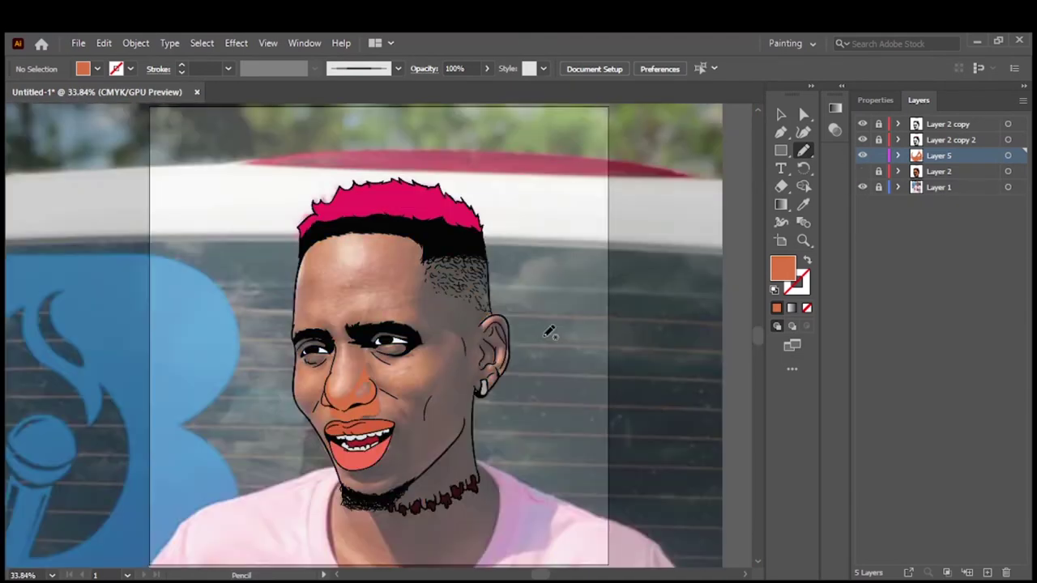
alt+scroll(367, 364, up, 4)
Paint orange shapes up the nose bridge, between the brows, under and above the eye
drag(327, 441, 332, 348)
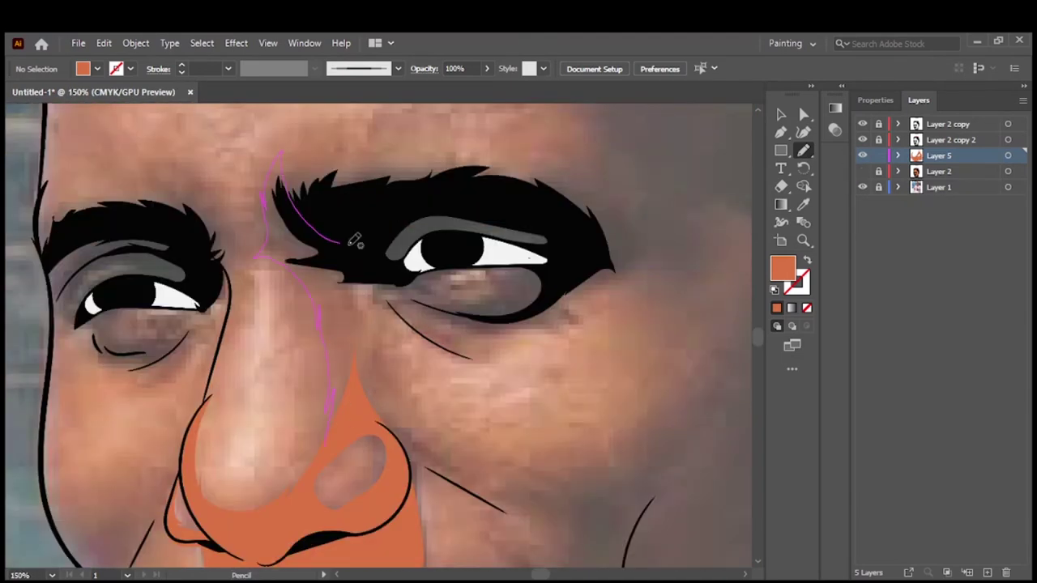
drag(353, 241, 349, 420)
drag(500, 332, 438, 328)
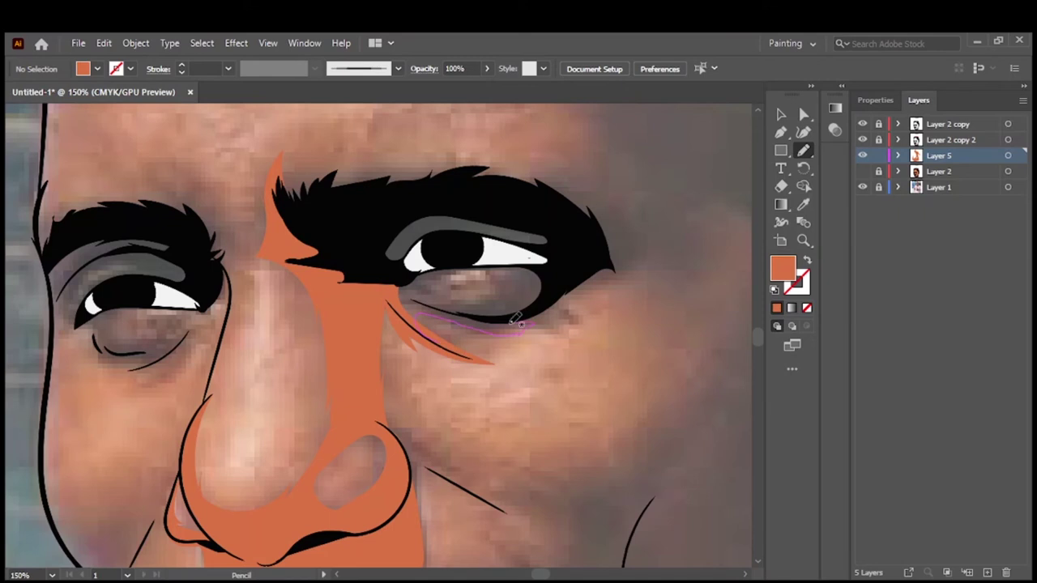
drag(515, 321, 518, 322)
alt+scroll(481, 271, up, 3)
drag(620, 203, 317, 179)
Add orange skin shapes over the cheek and along the jawline
drag(378, 346, 357, 332)
drag(425, 368, 348, 327)
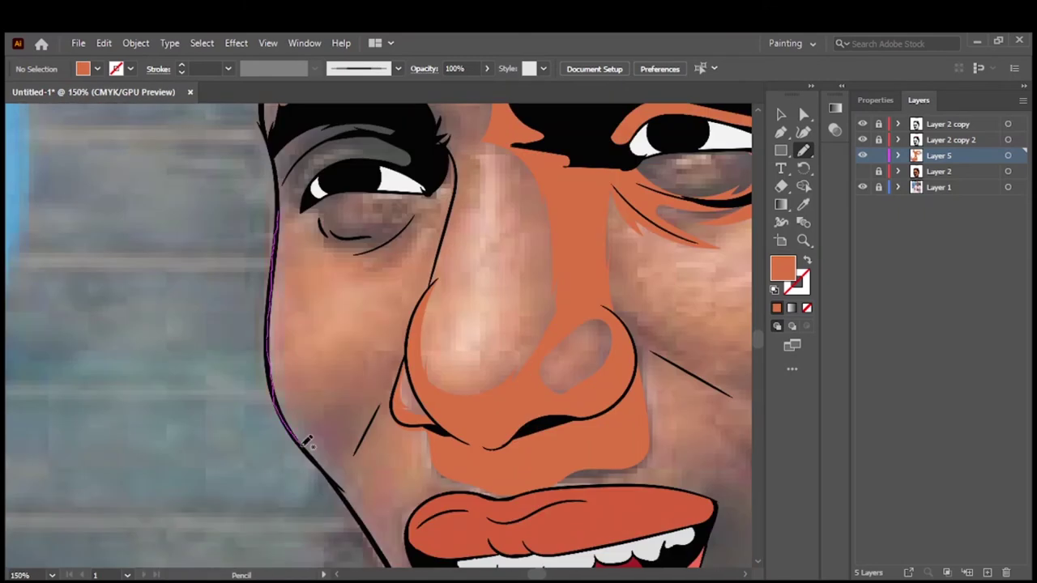
drag(283, 170, 280, 162)
scroll(405, 259, down, 1)
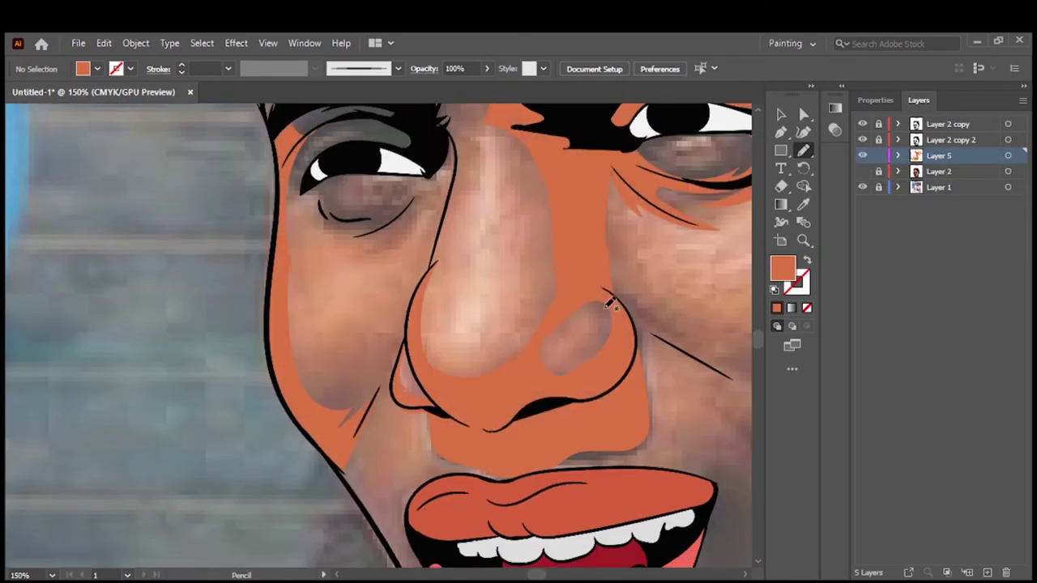
alt+scroll(405, 259, up, 1)
scroll(413, 254, down, 3)
drag(430, 393, 442, 417)
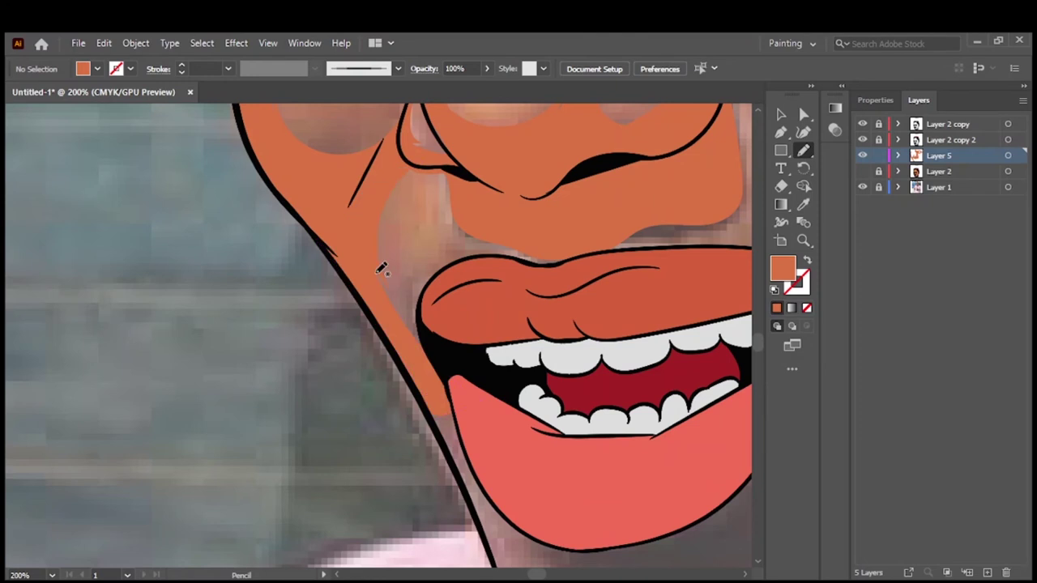
drag(458, 461, 277, 279)
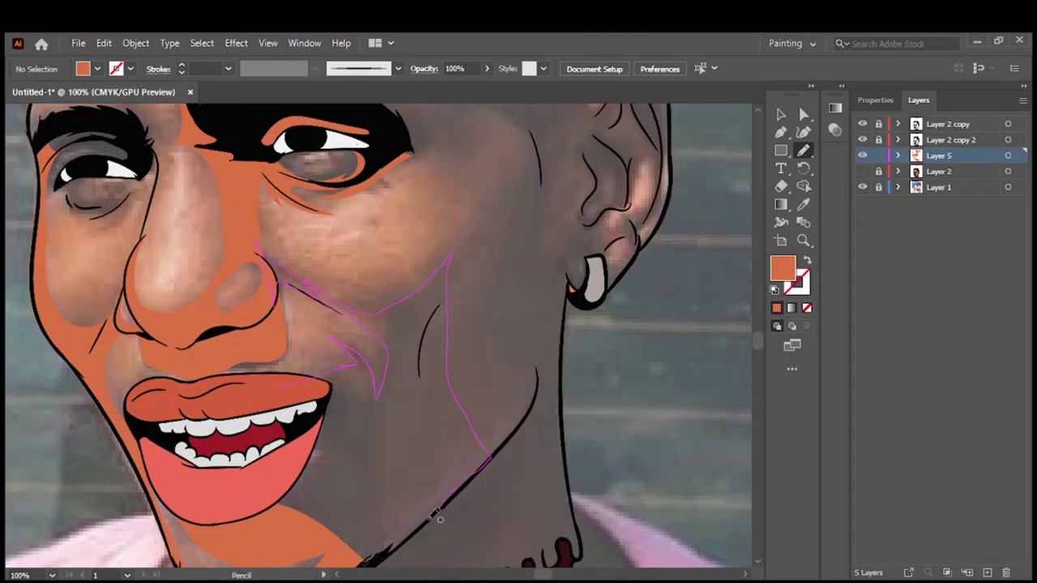
Fill the lower cheek, the area beside the nose and around the eyebrow and eye orange
drag(438, 516, 365, 559)
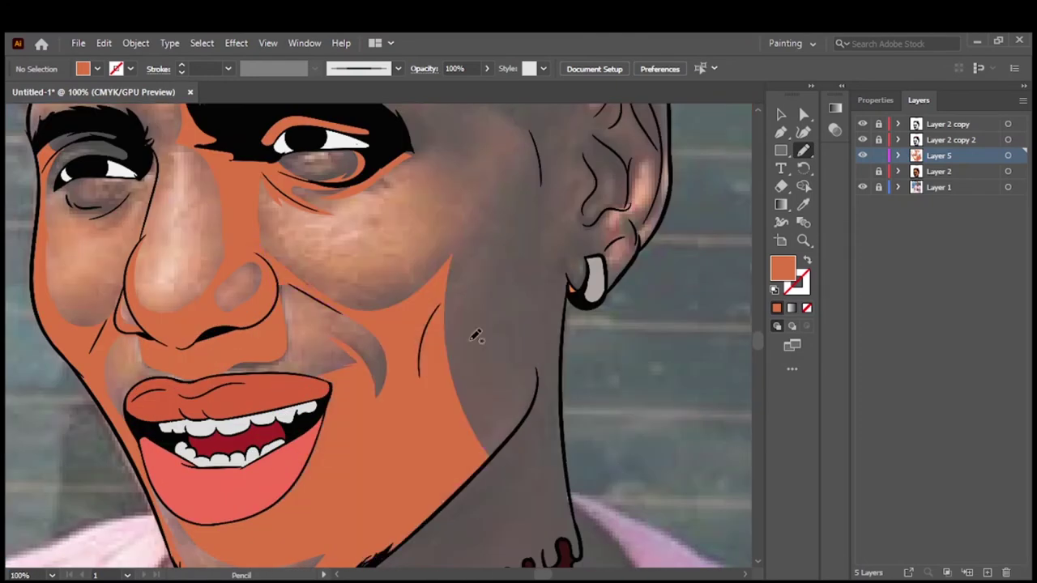
alt+scroll(483, 324, up, 2)
drag(354, 162, 358, 157)
drag(285, 369, 345, 277)
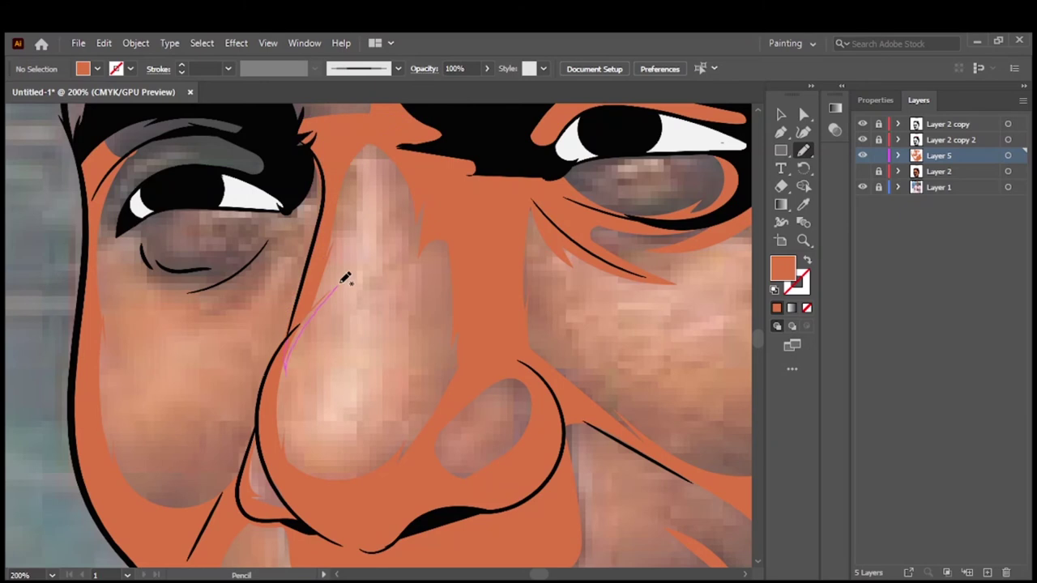
scroll(212, 340, up, 3)
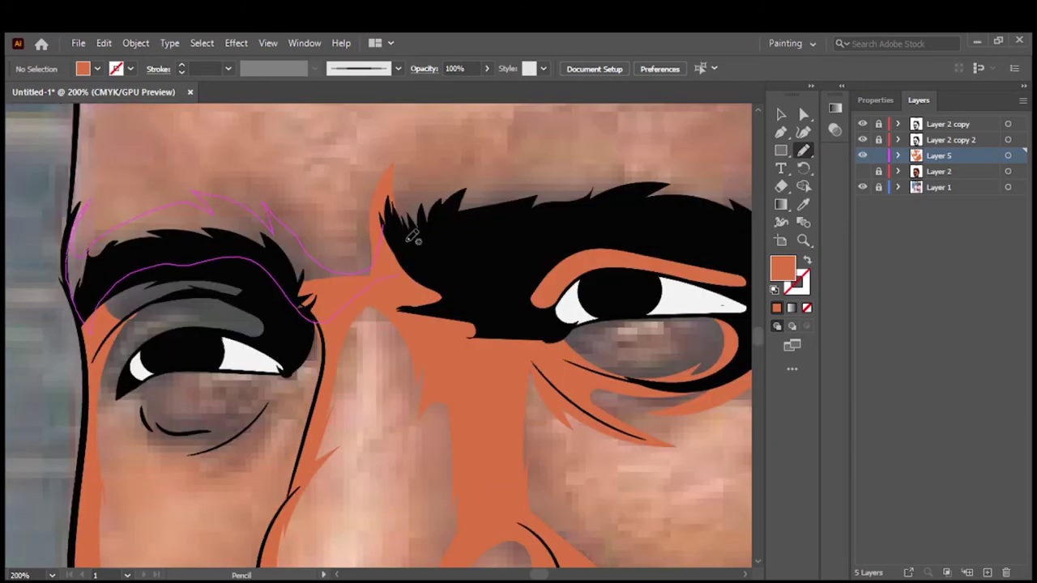
drag(413, 237, 400, 243)
drag(142, 299, 266, 268)
drag(215, 357, 237, 439)
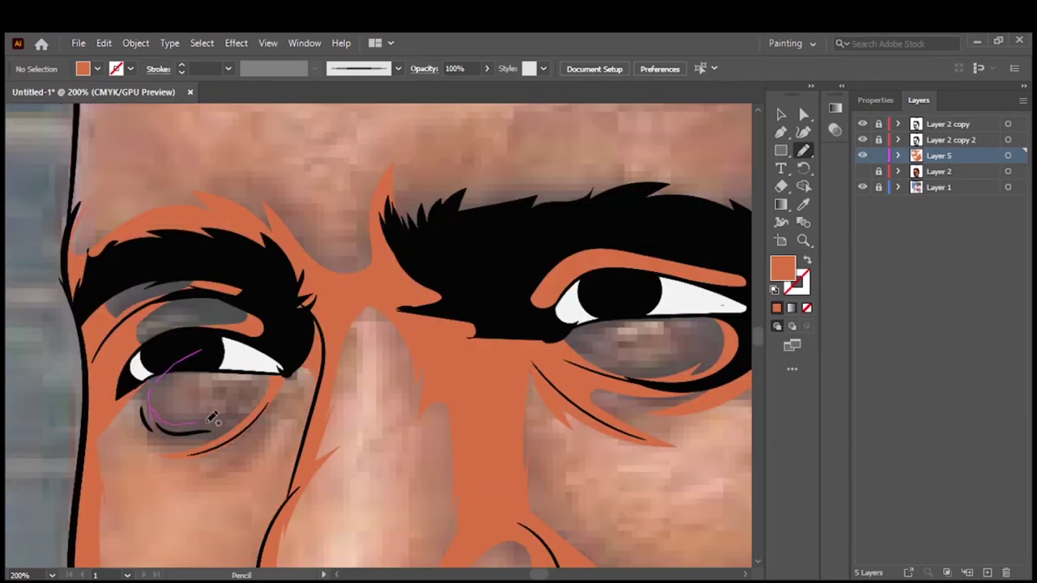
scroll(183, 356, down, 2)
Fill the cheek, jaw and neck areas with orange skin shapes
scroll(183, 356, down, 2)
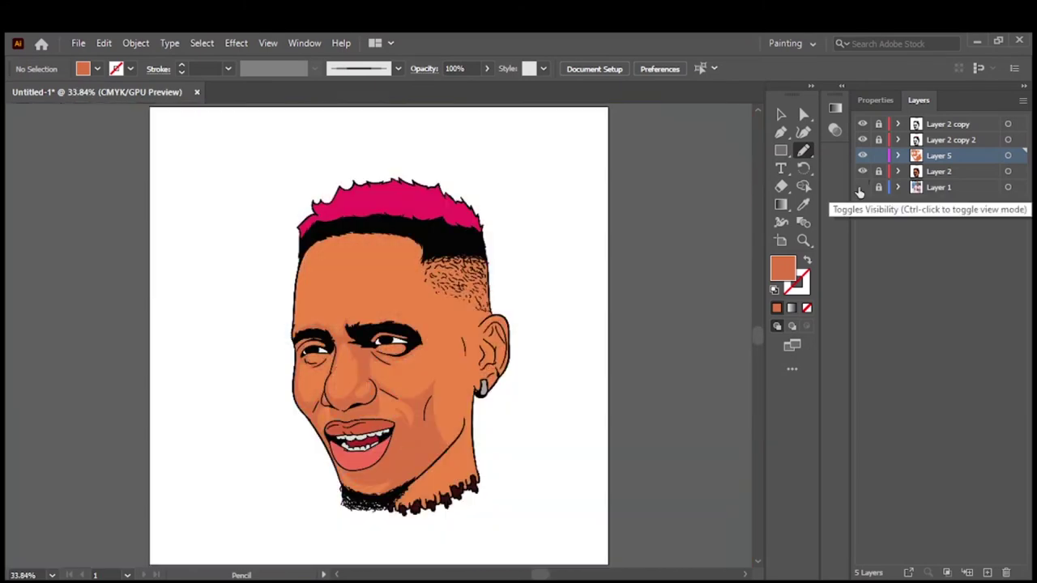
scroll(347, 429, up, 3)
scroll(347, 429, up, 1)
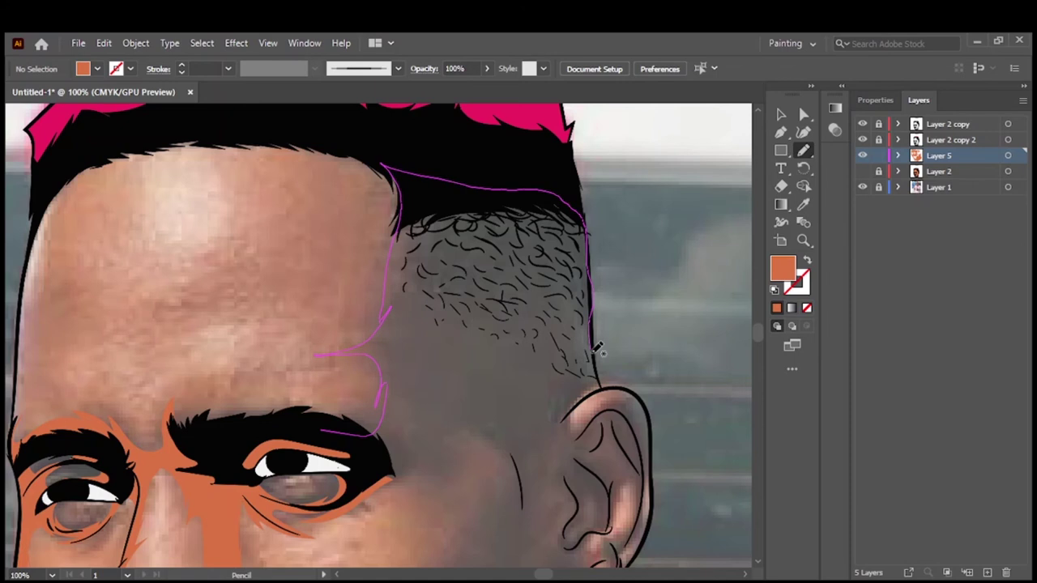
drag(458, 453, 446, 442)
scroll(625, 438, down, 3)
drag(571, 232, 569, 234)
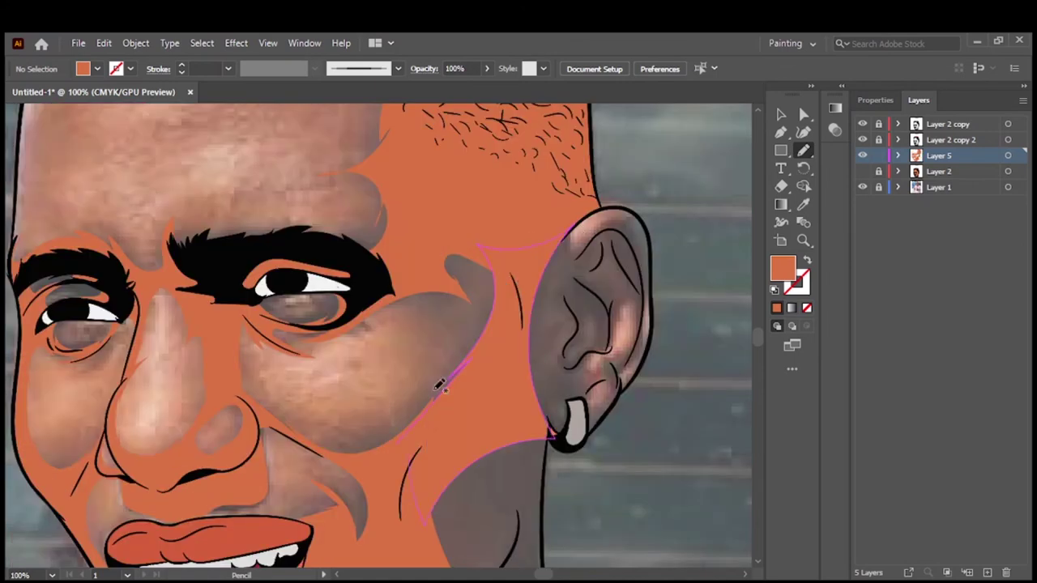
scroll(486, 340, down, 3)
scroll(372, 339, up, 2)
drag(386, 283, 382, 280)
scroll(172, 417, down, 4)
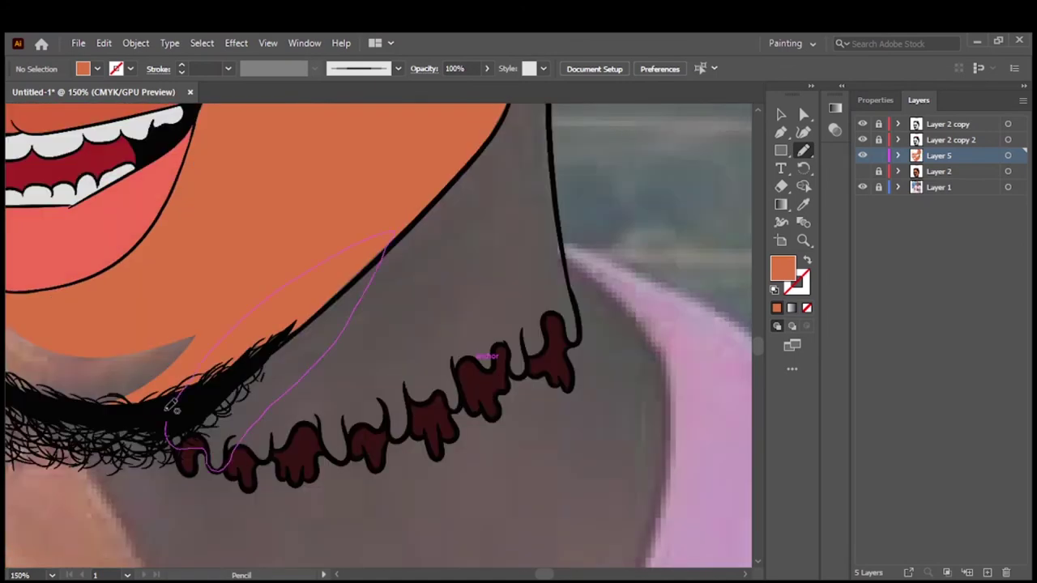
drag(167, 409, 166, 413)
drag(231, 447, 250, 465)
drag(405, 276, 395, 227)
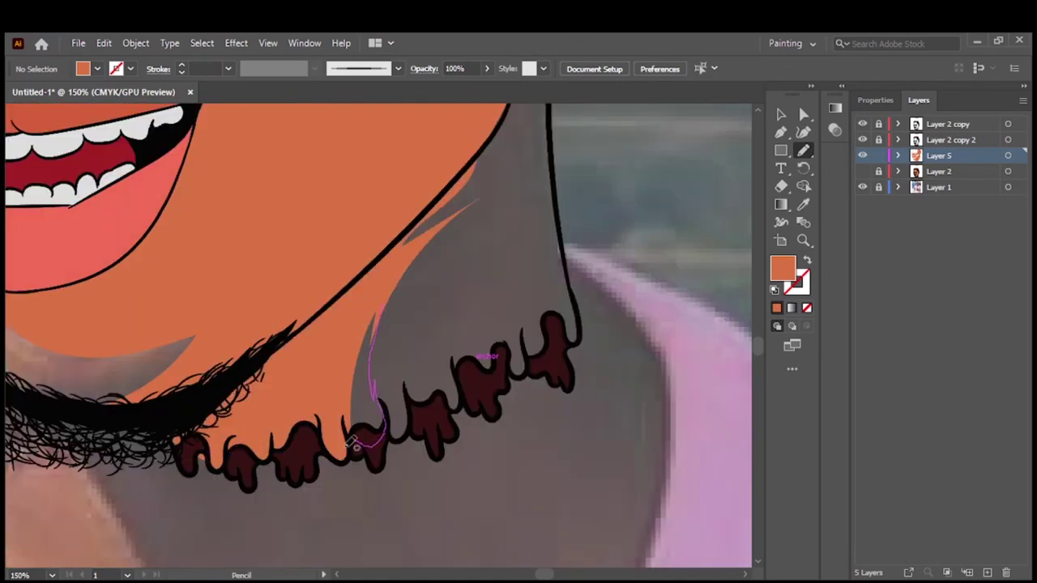
Add orange shapes below the earlobe, inside the ear and along its inner edge
key(ctrl+0)
scroll(354, 428, up, 5)
scroll(224, 458, right, 2)
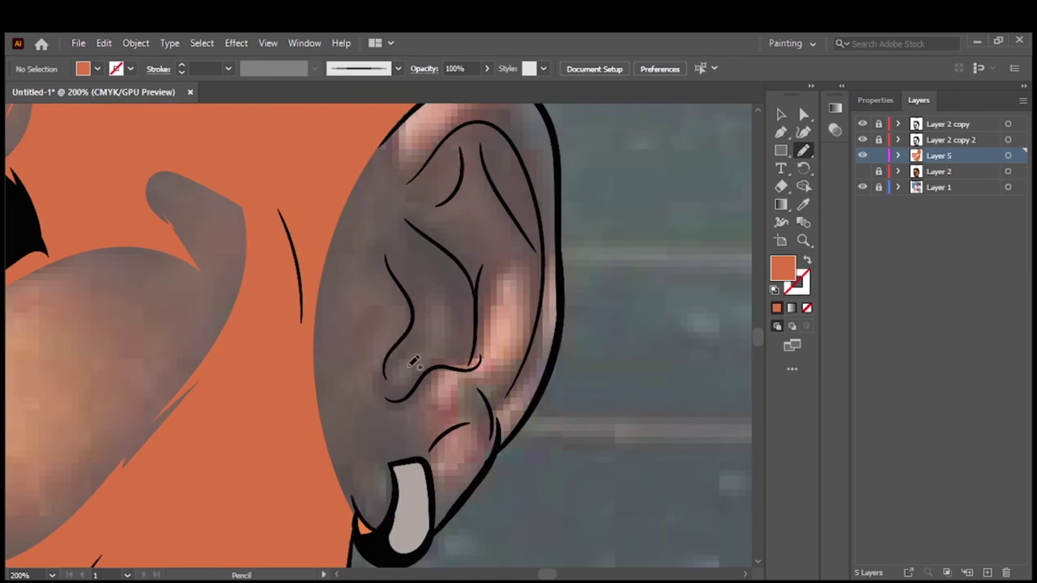
drag(434, 375, 413, 407)
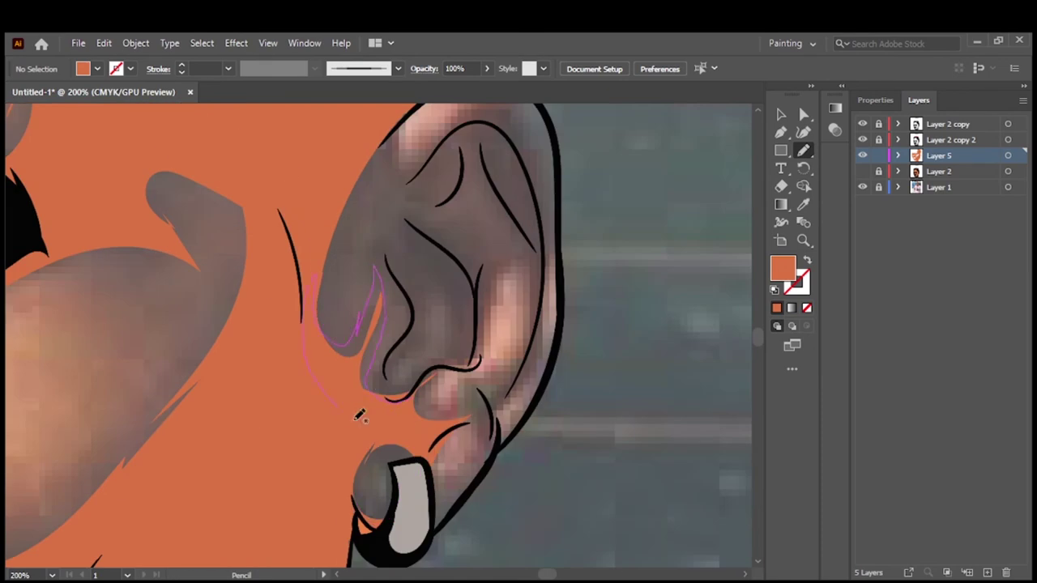
drag(324, 279, 392, 352)
drag(481, 353, 478, 366)
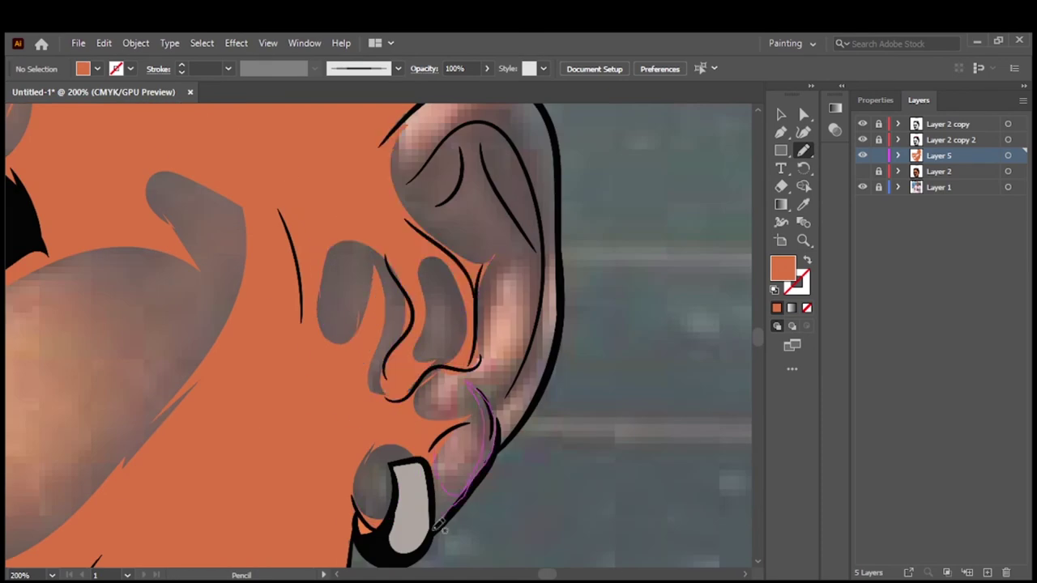
drag(468, 130, 470, 132)
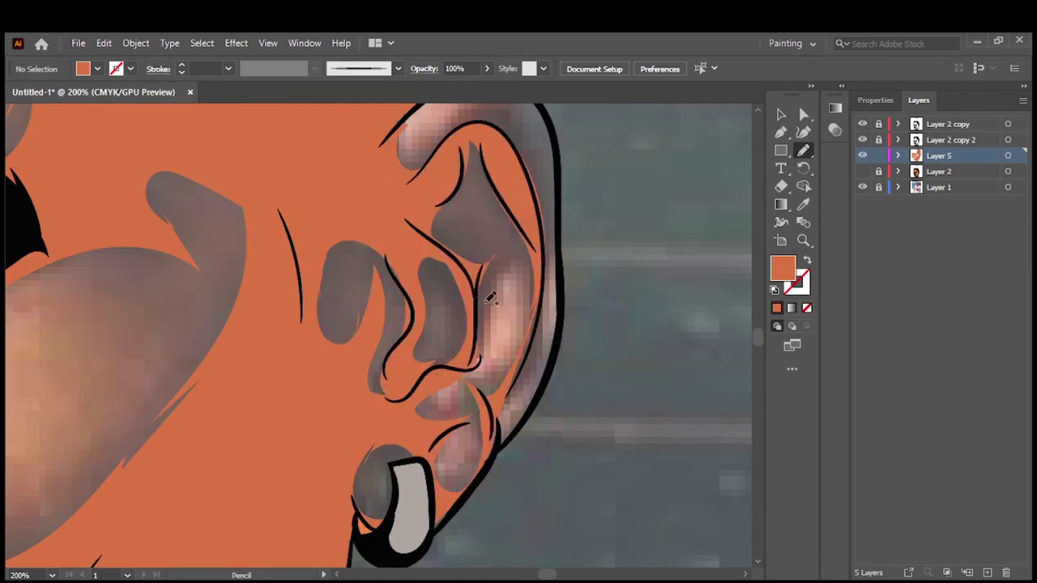
Fill the left and right sides of the forehead with orange skin shapes
scroll(486, 289, up, 3)
scroll(503, 363, down, 3)
scroll(552, 140, up, 2)
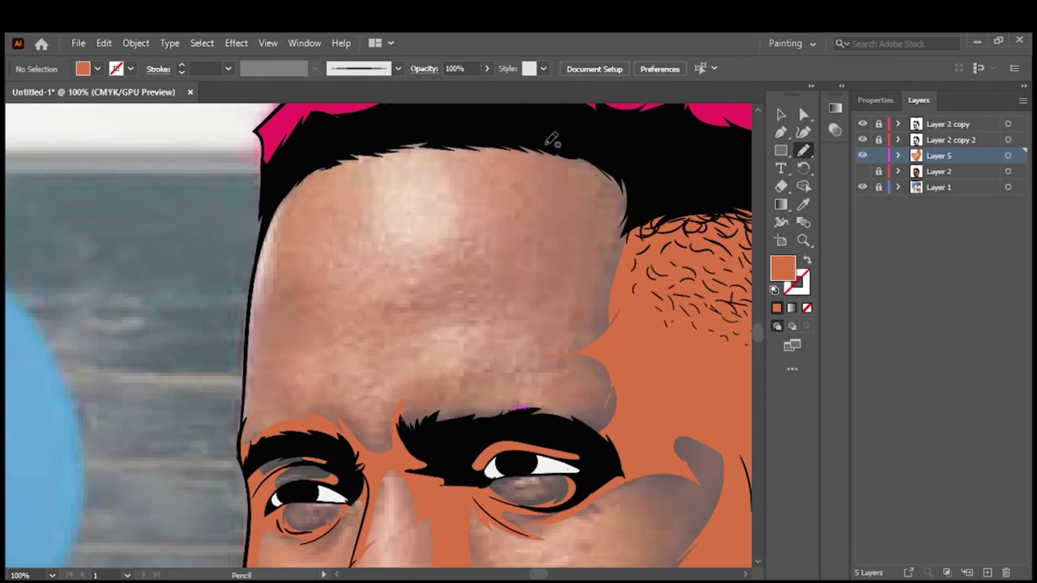
drag(511, 323, 513, 324)
drag(358, 460, 326, 247)
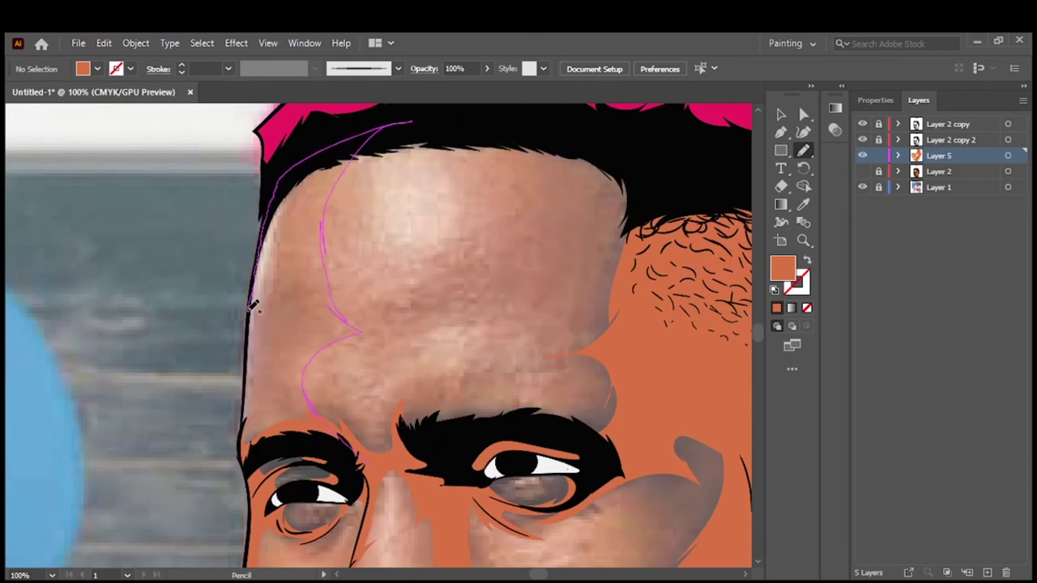
drag(252, 305, 242, 421)
drag(599, 303, 595, 344)
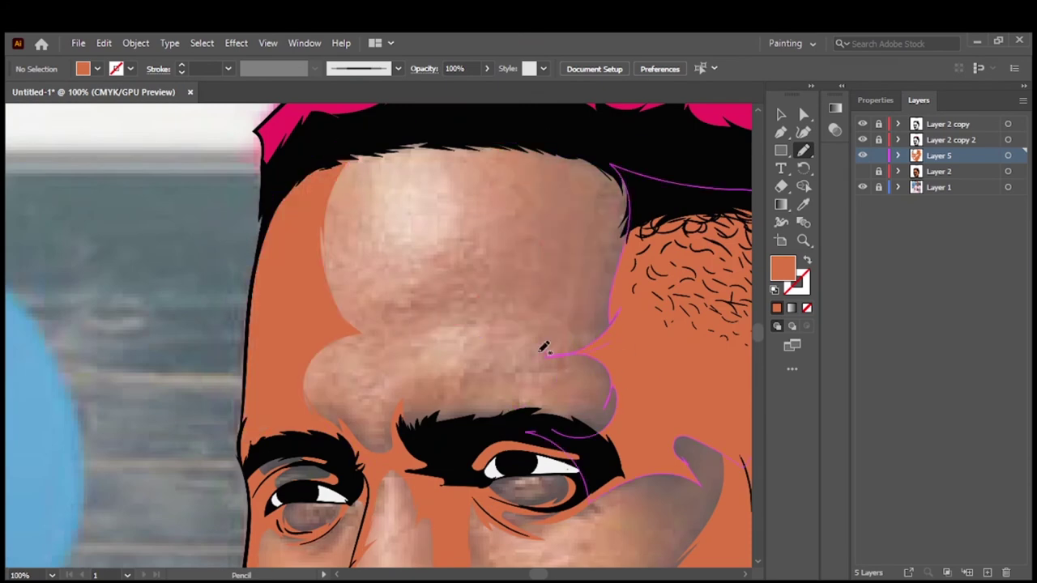
drag(565, 273, 559, 324)
key(ctrl+0)
Hide the reference photo, open Adjust Color Balance on Layer 5's artwork, then dismiss and deselect
click(862, 187)
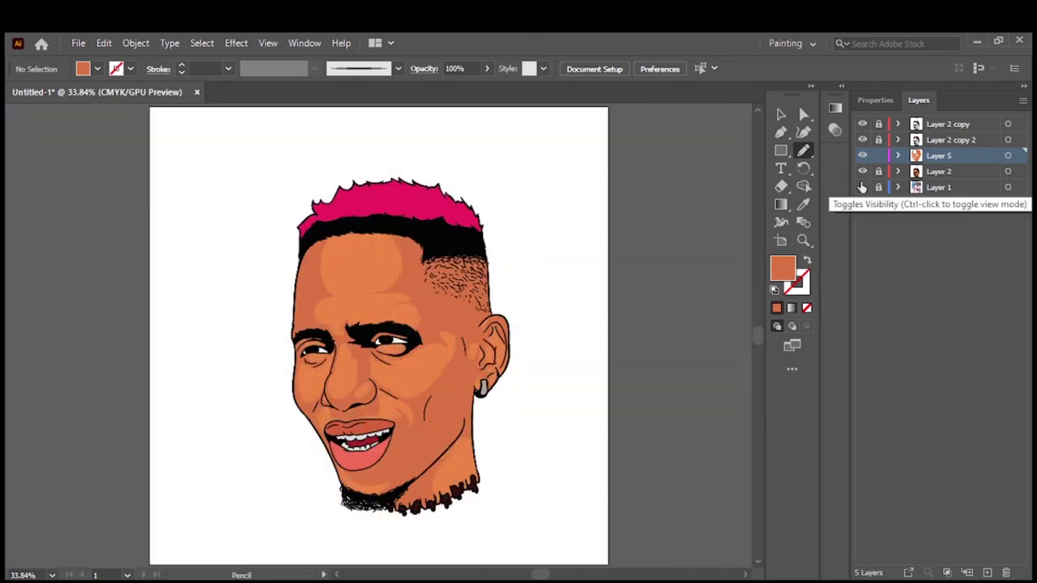
click(1007, 156)
key(ctrl+plus)
key(ctrl+plus)
click(104, 43)
click(405, 343)
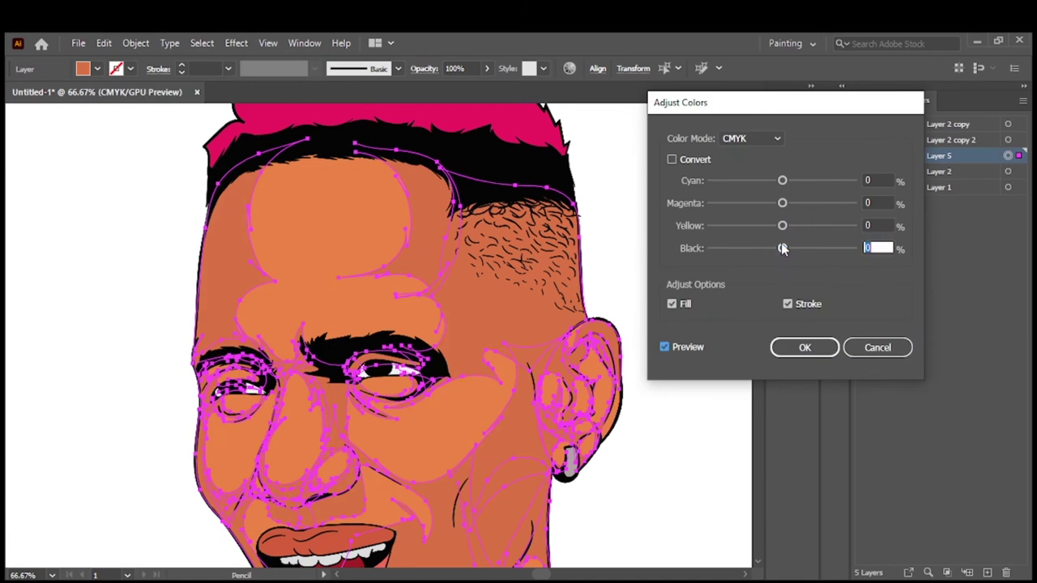
key(Return)
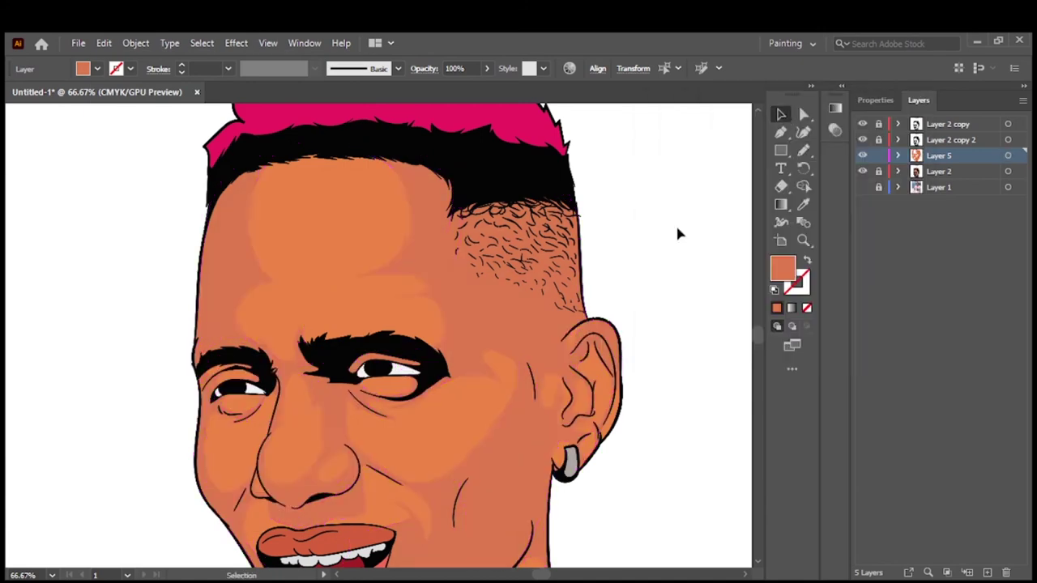
key(ctrl+shift+a)
key(ctrl+0)
Create Layer 6 and set a darker reddish-orange fill colour
key(ctrl+l)
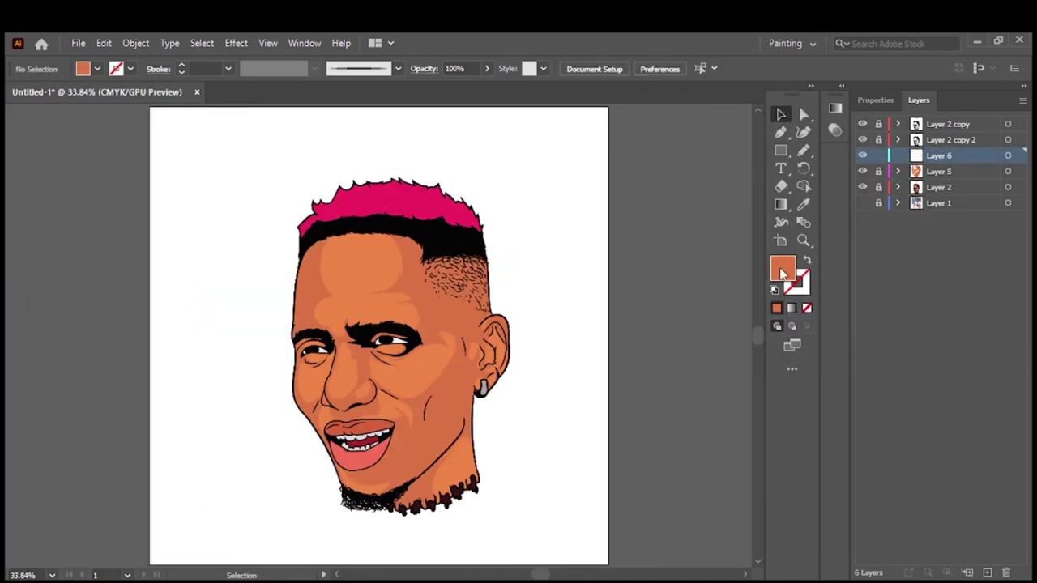
double_click(783, 268)
click(942, 221)
key(shift+b)
key(ctrl+1)
Draw darker shadow shapes along the nose, under its tip and around the nostril
key(n)
key(ctrl+plus)
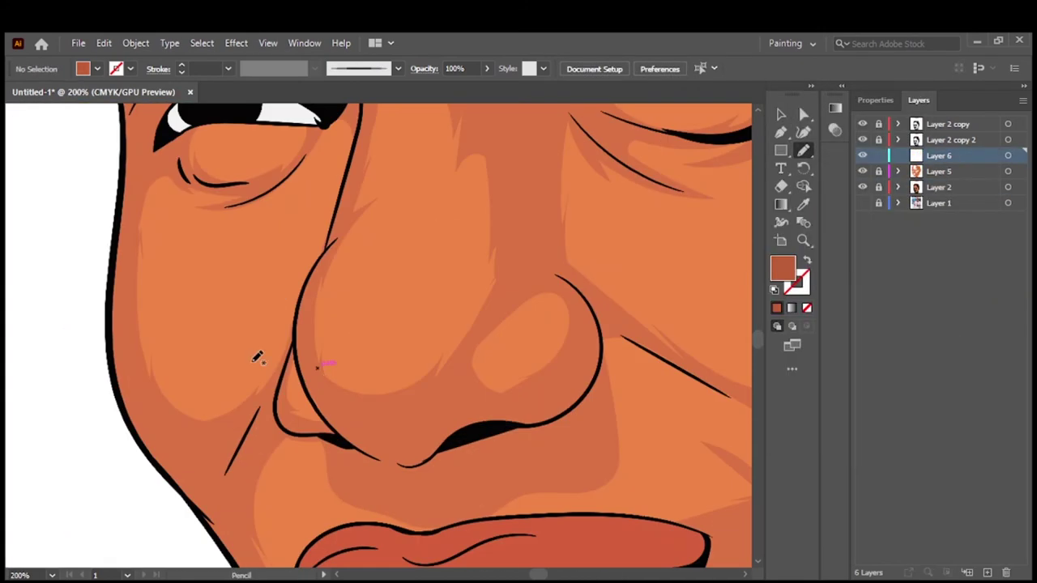
drag(478, 326, 333, 440)
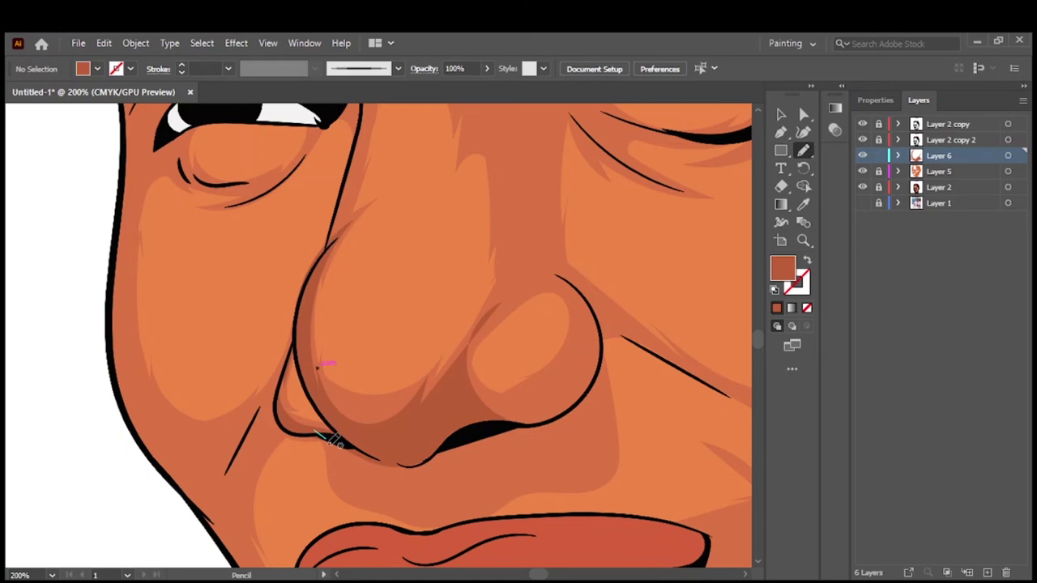
drag(612, 468, 616, 466)
key(ctrl+plus)
drag(219, 417, 243, 446)
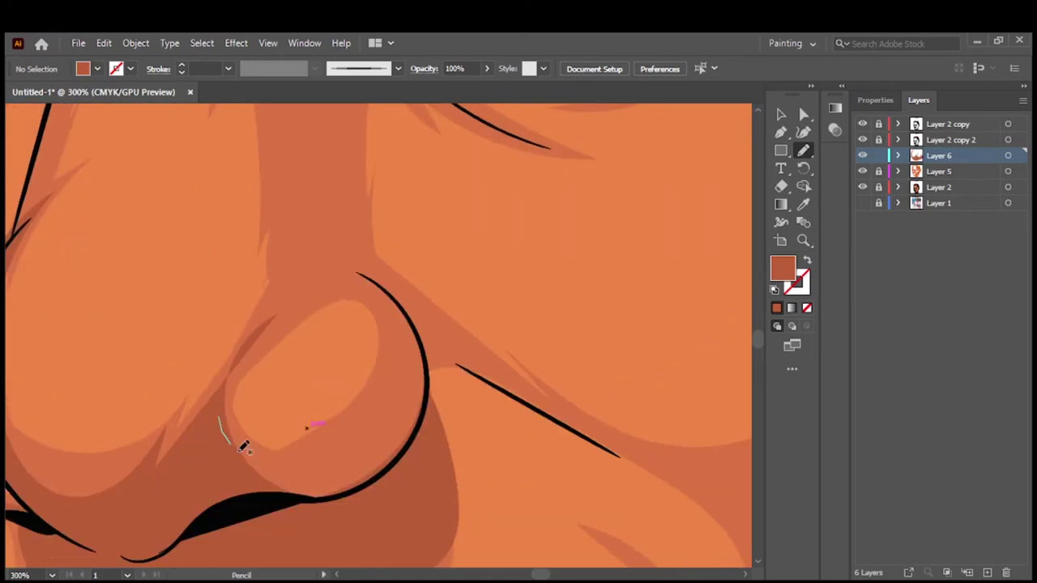
drag(427, 398, 428, 403)
key(ctrl+0)
scroll(488, 251, up, 3)
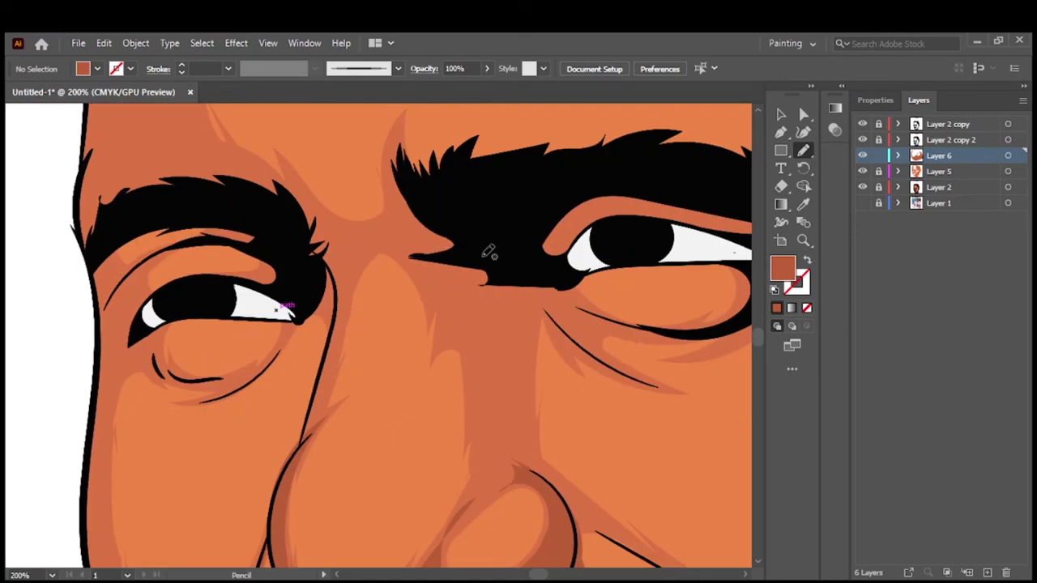
Shade between the eyes, under the eye and around the eyebrow
drag(602, 359, 473, 248)
key(ctrl+0)
scroll(243, 324, up, 3)
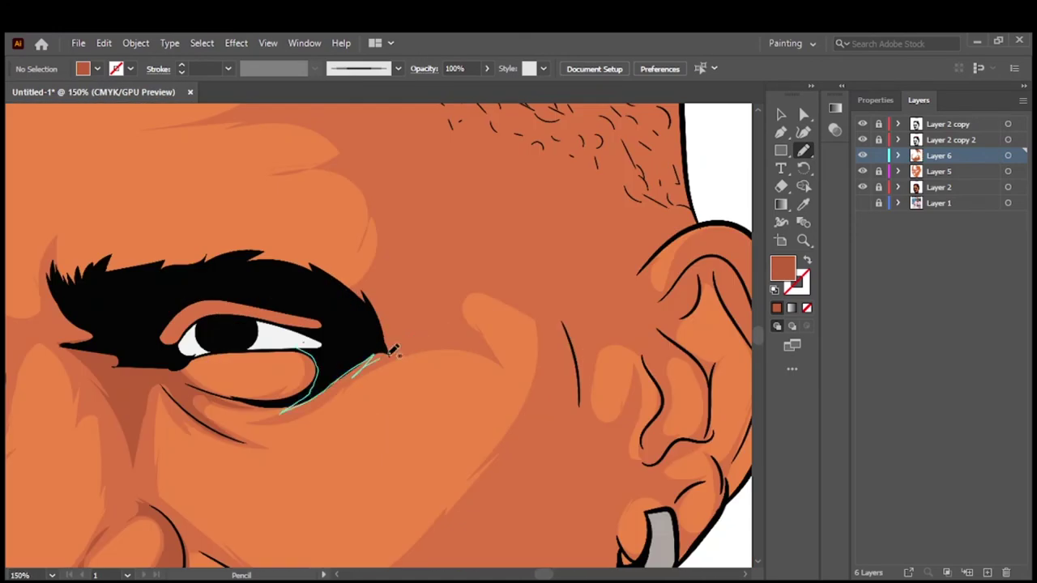
drag(292, 328, 279, 299)
key(ctrl+0)
scroll(453, 421, up, 3)
drag(430, 416, 460, 433)
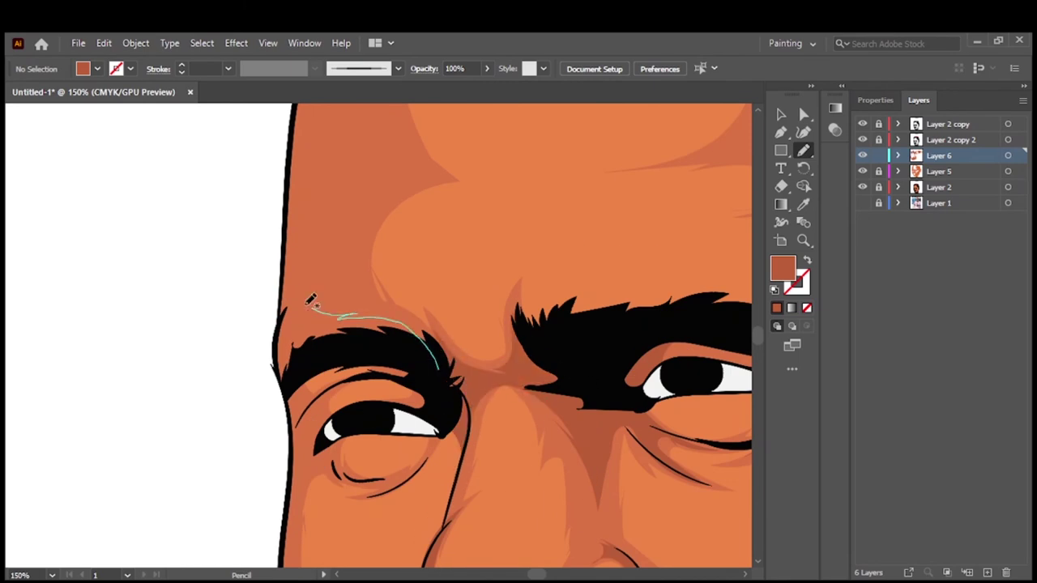
drag(308, 304, 346, 364)
drag(334, 469, 389, 484)
scroll(451, 230, up, 2)
Add shadows below the inner eye corner and on the cheek beside the nose
drag(451, 231, 417, 288)
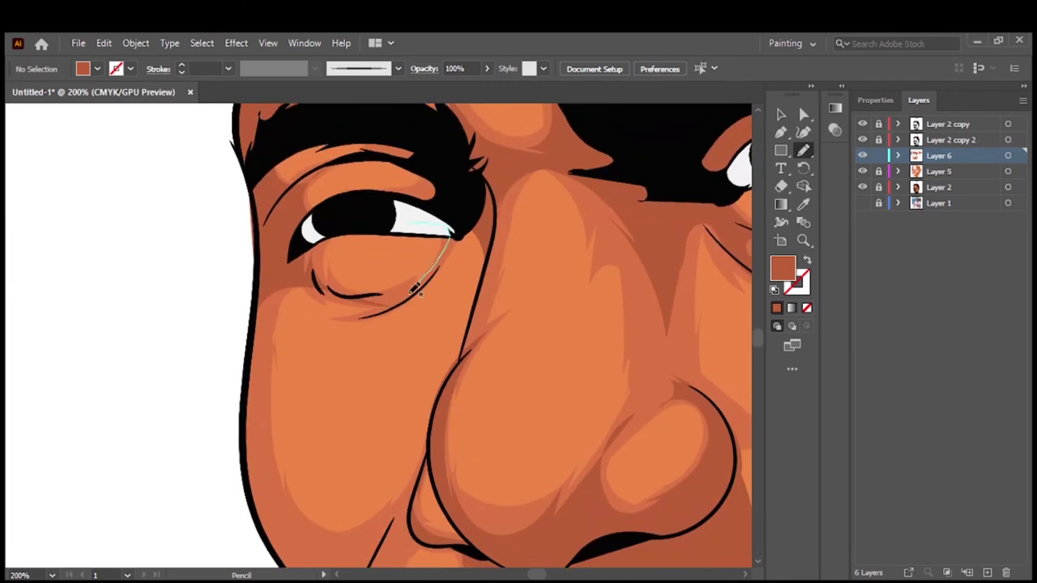
drag(289, 489, 290, 491)
scroll(275, 405, down, 5)
drag(254, 269, 273, 302)
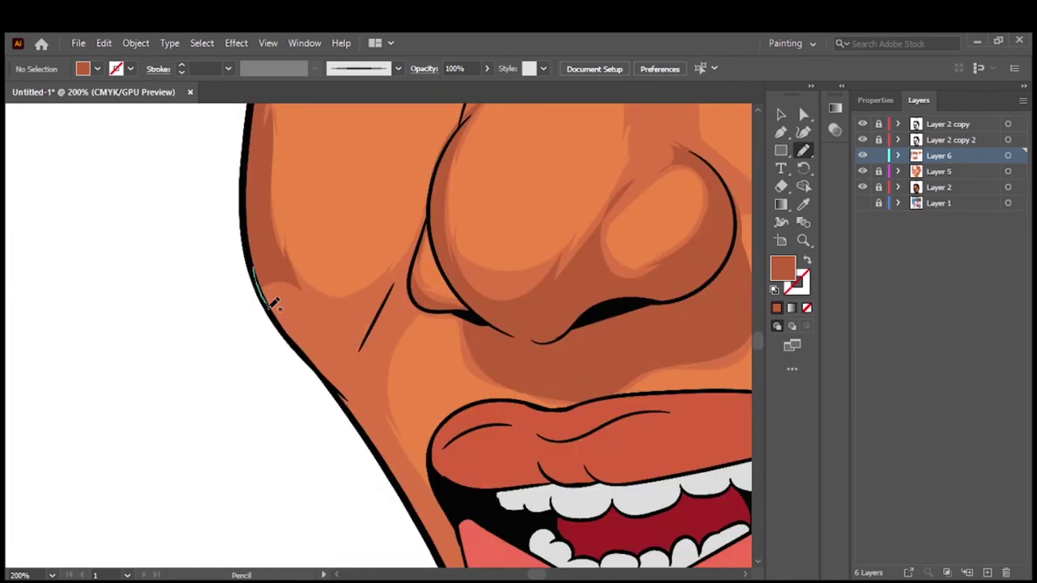
drag(348, 306, 346, 389)
scroll(346, 389, down, 5)
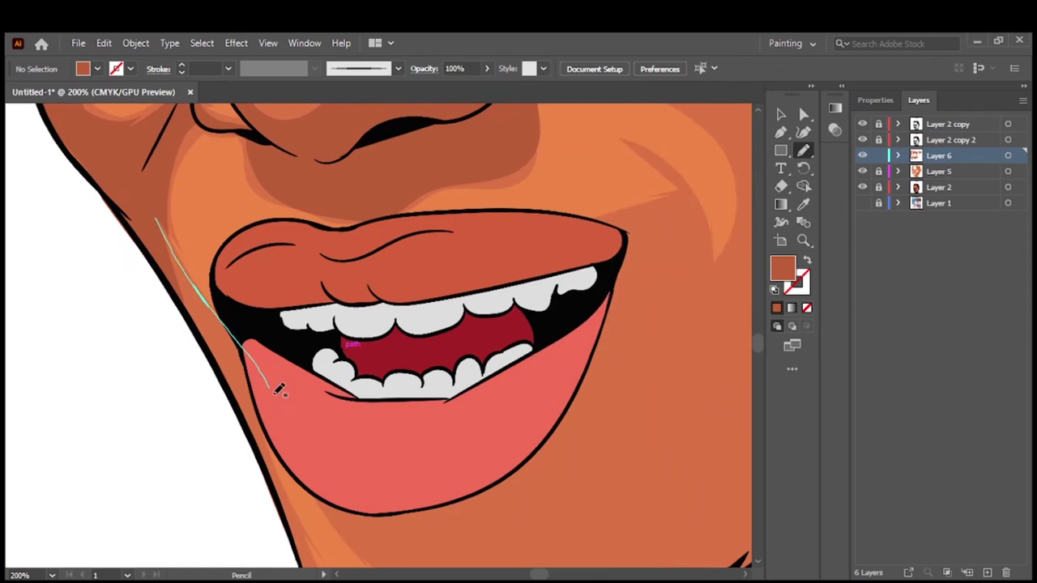
Shade the jaw down to the chin, the mouth corner and the cheek near the mouth
drag(137, 175, 264, 441)
scroll(263, 441, down, 3)
scroll(185, 243, up, 3)
drag(162, 215, 271, 463)
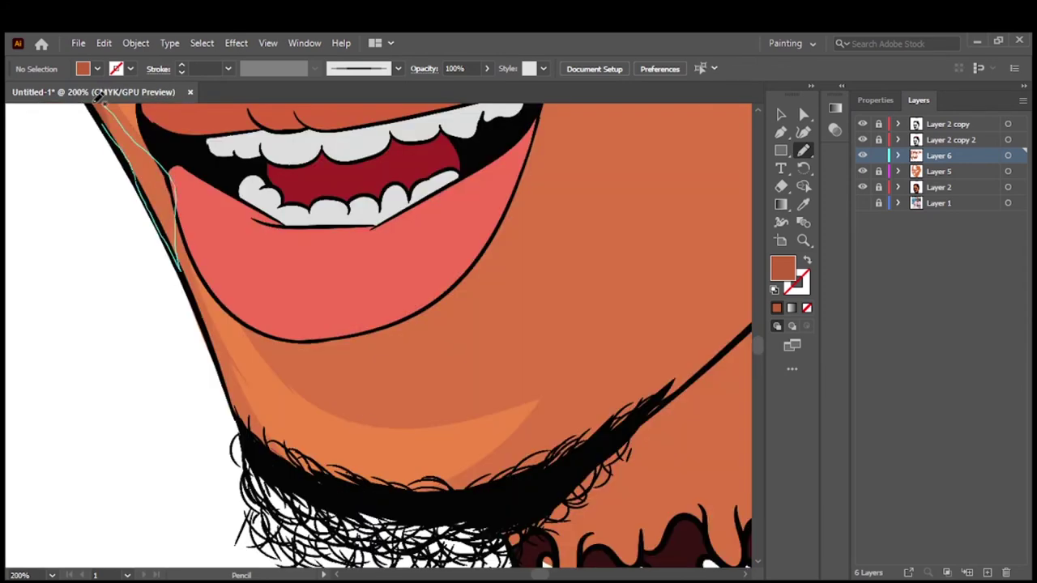
drag(525, 396, 527, 397)
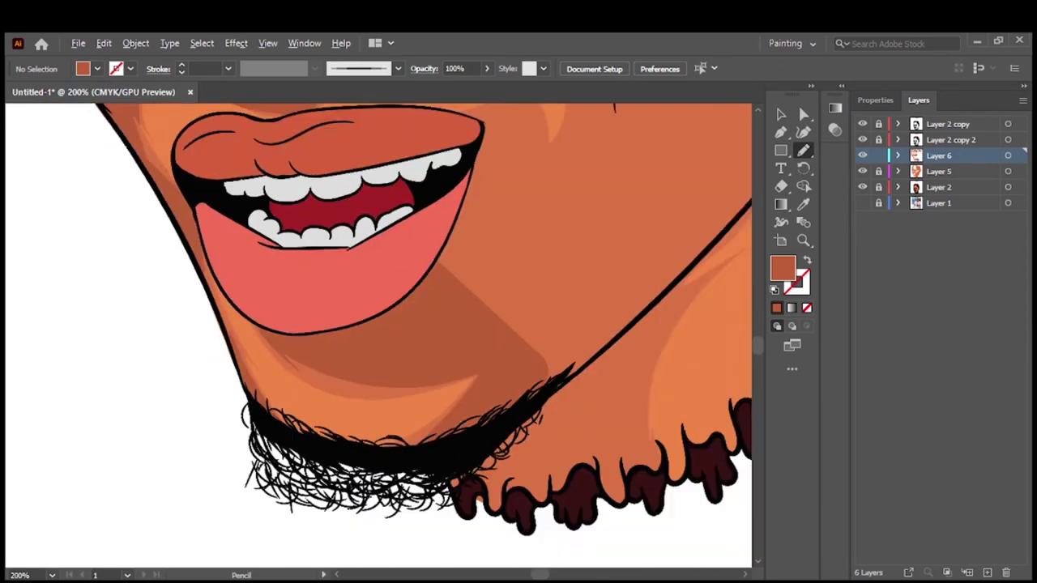
scroll(518, 397, down, 3)
scroll(422, 324, up, 3)
scroll(340, 363, down, 1)
mouse_move(312, 466)
mouse_down()
mouse_move(340, 363)
mouse_move(405, 277)
mouse_up()
mouse_move(422, 316)
mouse_down()
mouse_move(499, 219)
mouse_move(544, 212)
mouse_up()
scroll(389, 369, up, 2)
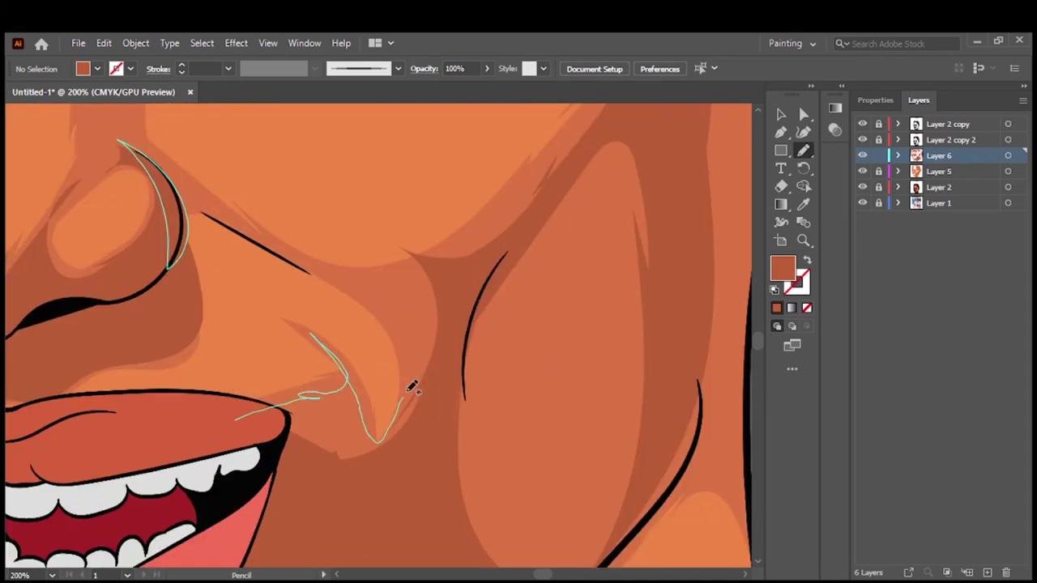
Show the reference photo again and shade the cheek near the jawline
key(ctrl+0)
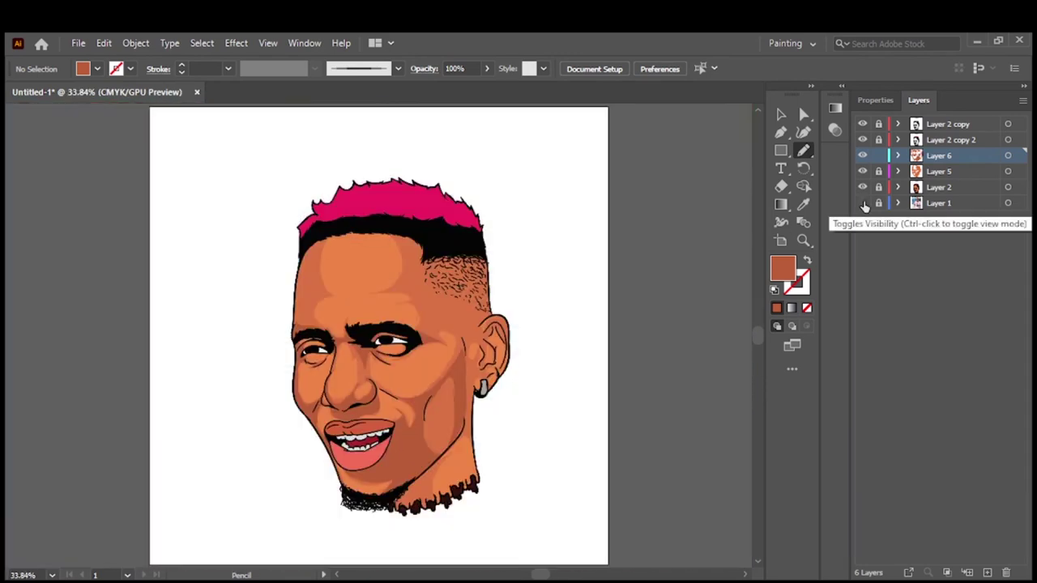
click(862, 187)
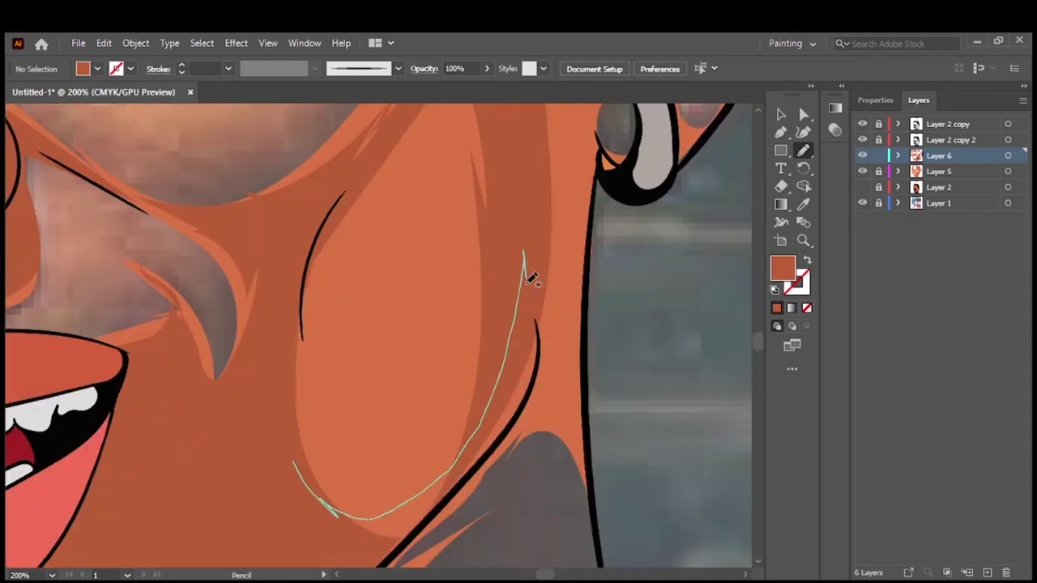
scroll(530, 280, up, 5)
drag(272, 486, 414, 361)
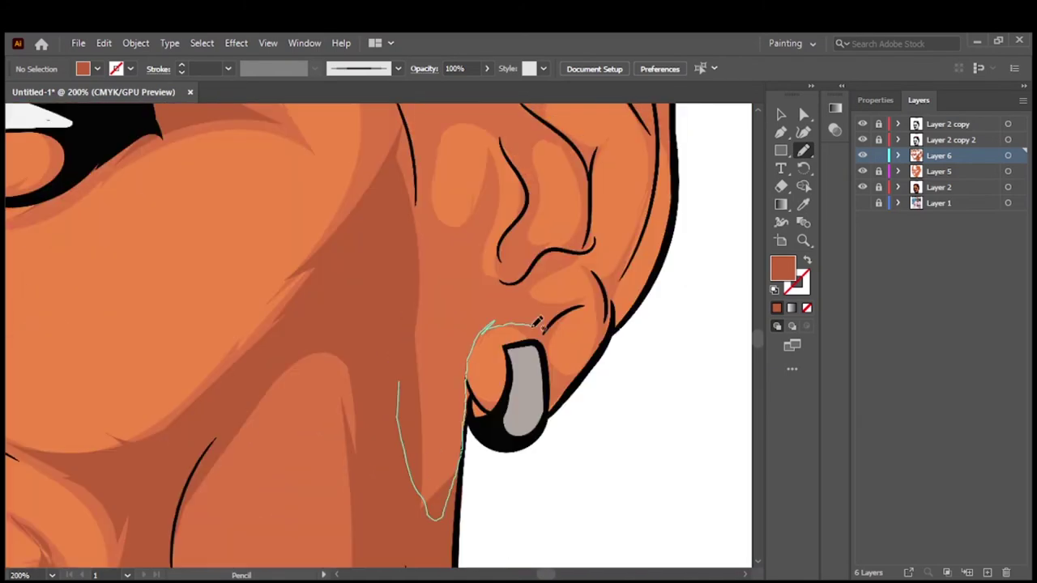
Shade the earlobe, lower ear, inner ear fold and the forehead edge along the hairline
drag(537, 322, 501, 308)
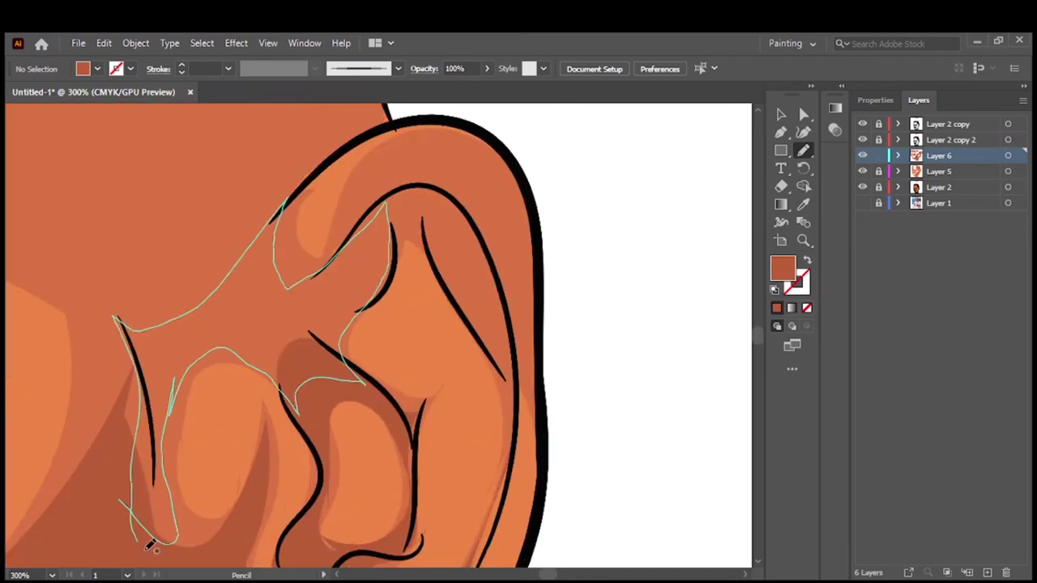
drag(348, 373, 414, 464)
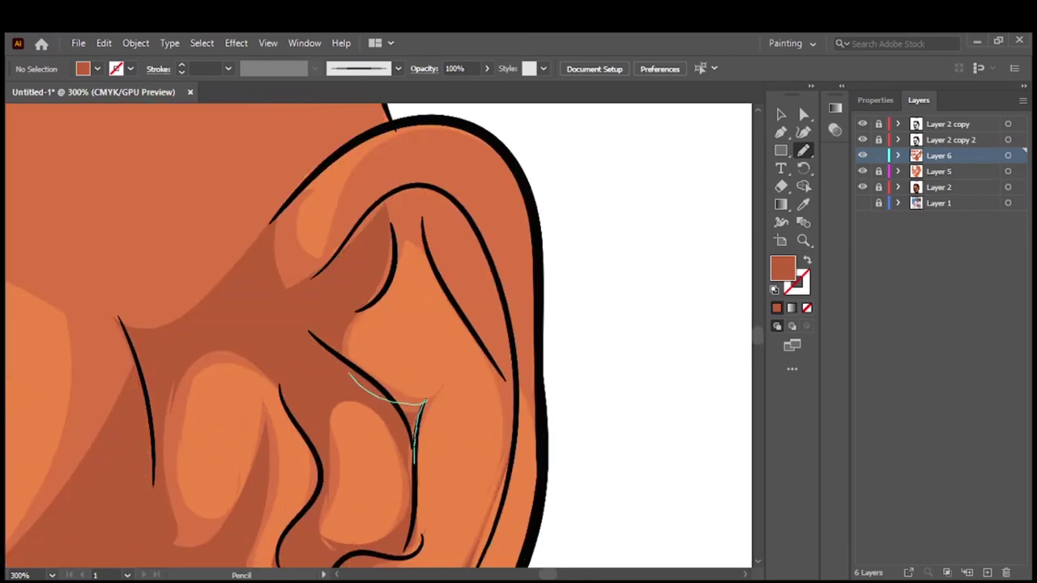
drag(306, 276, 356, 249)
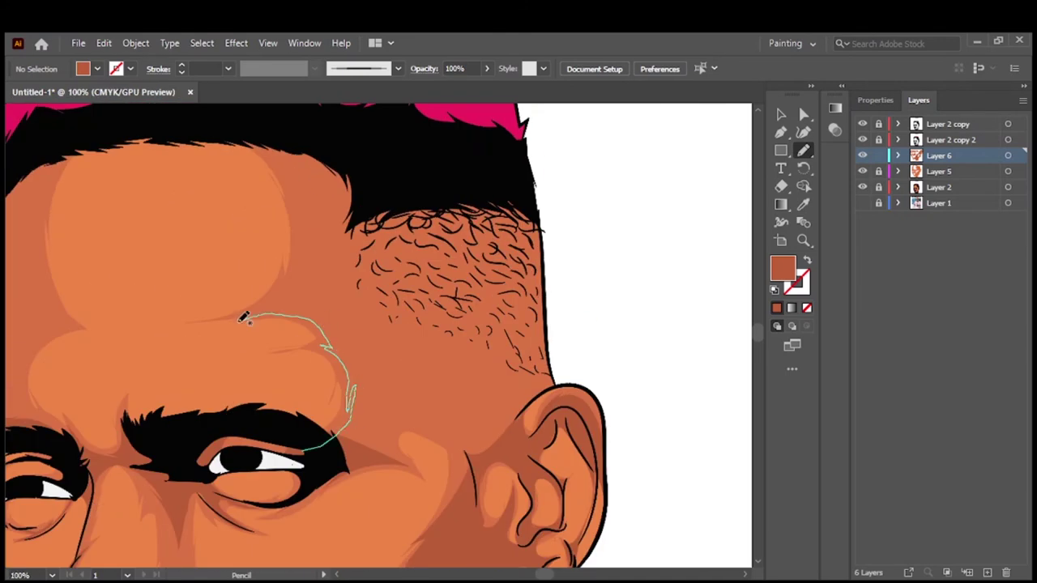
drag(240, 319, 476, 468)
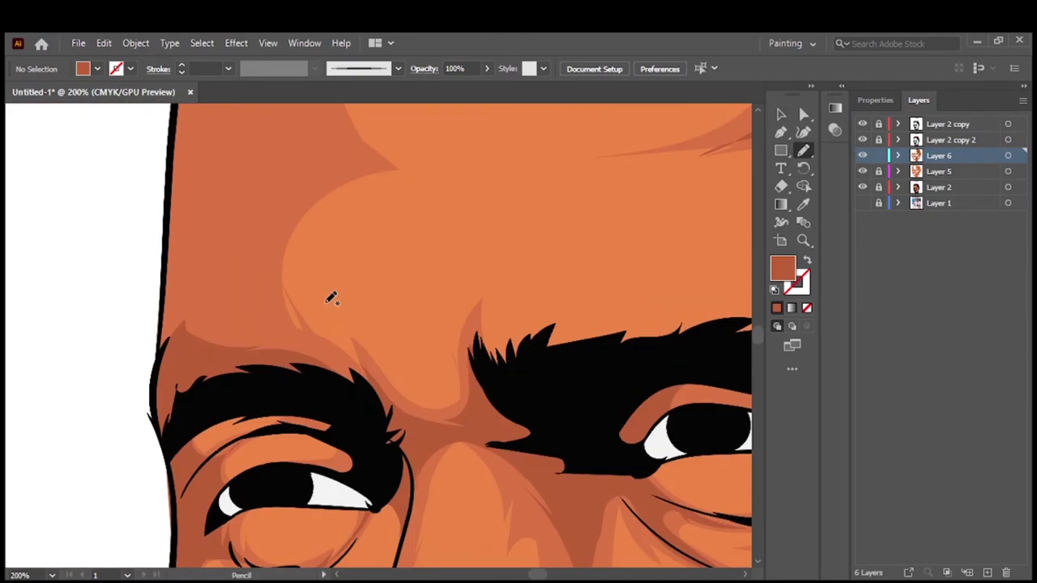
drag(264, 535, 260, 163)
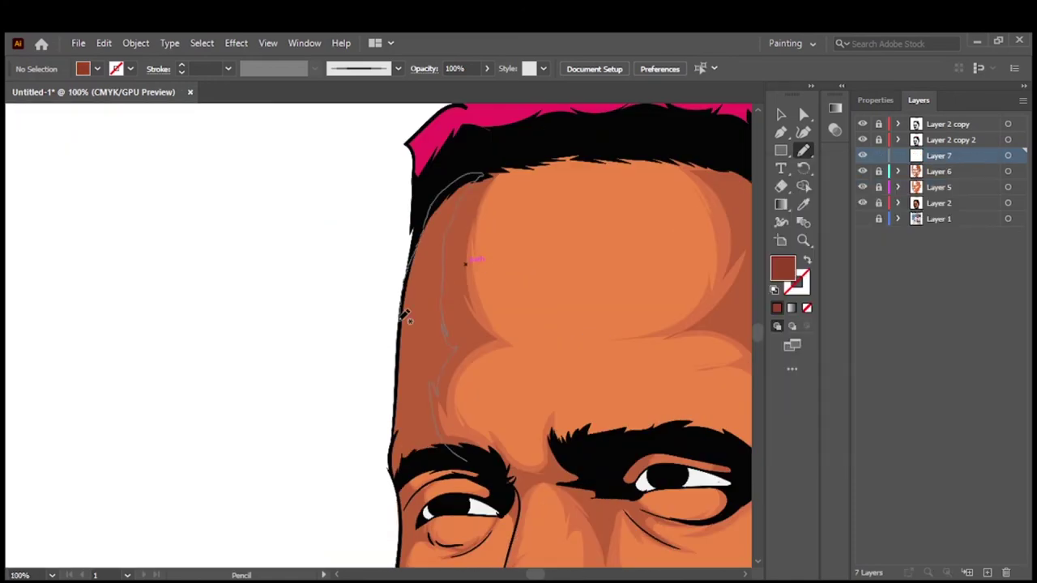
Draw darker brown shadows on the forehead, left face edge, between the brows, cheek and jaw
drag(408, 318, 405, 311)
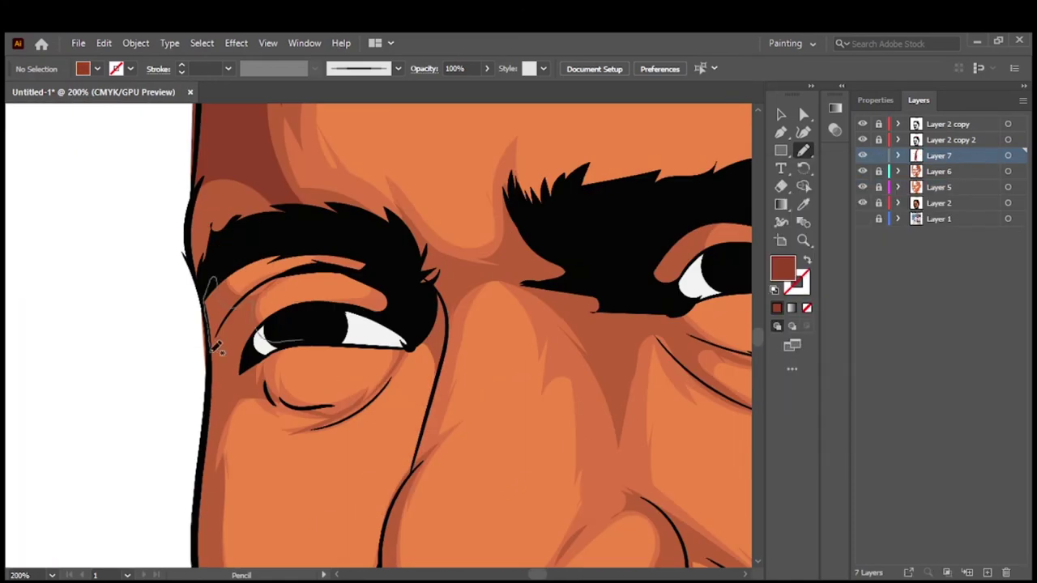
drag(216, 347, 207, 413)
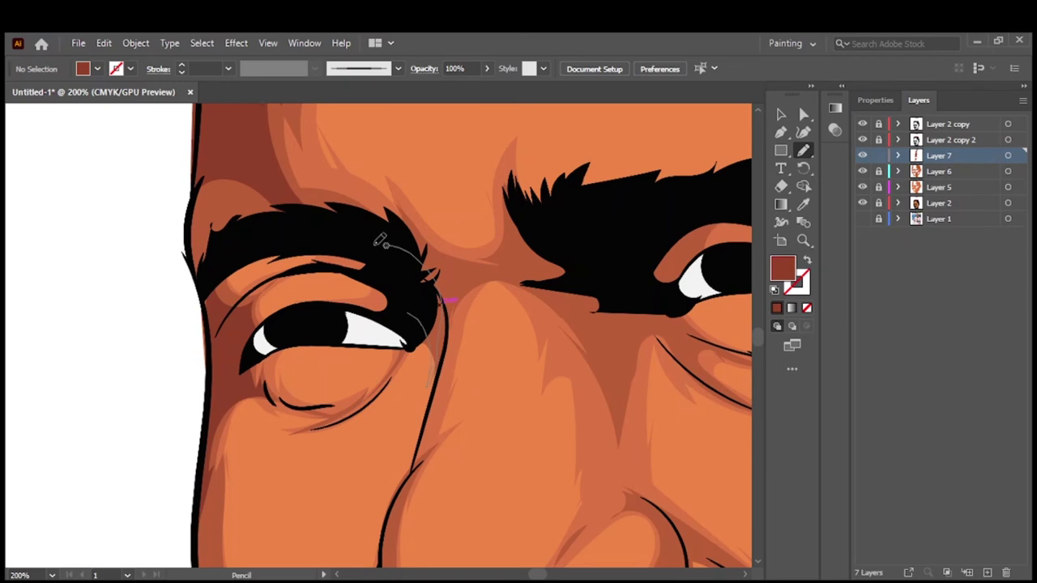
drag(470, 263, 468, 265)
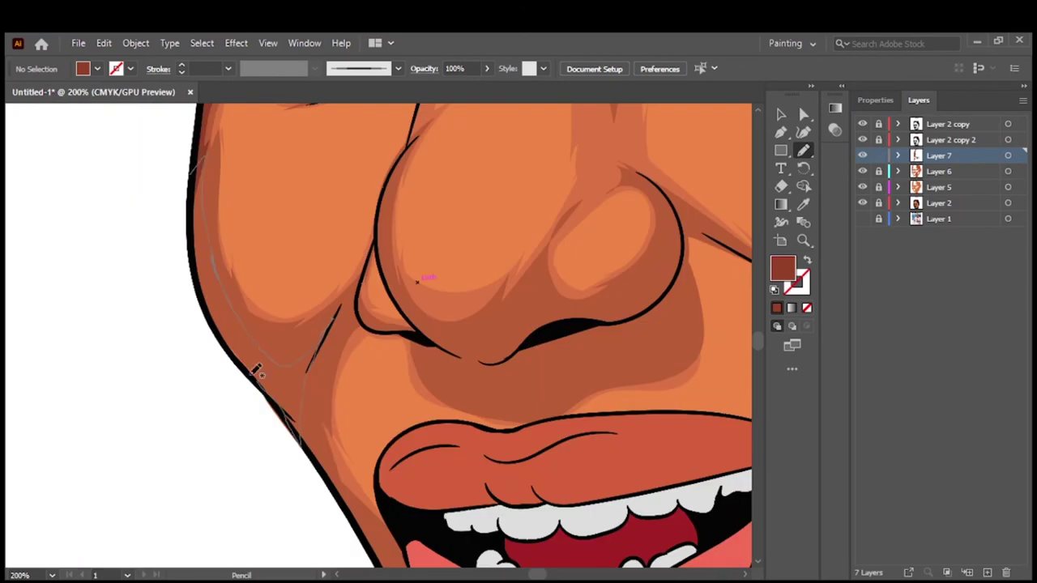
drag(256, 371, 200, 222)
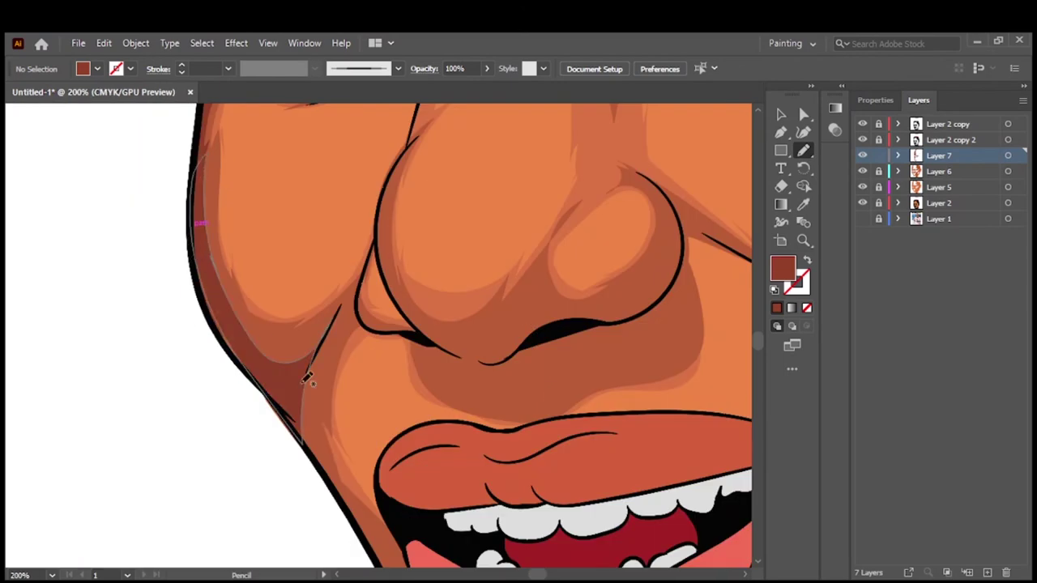
drag(332, 388, 340, 477)
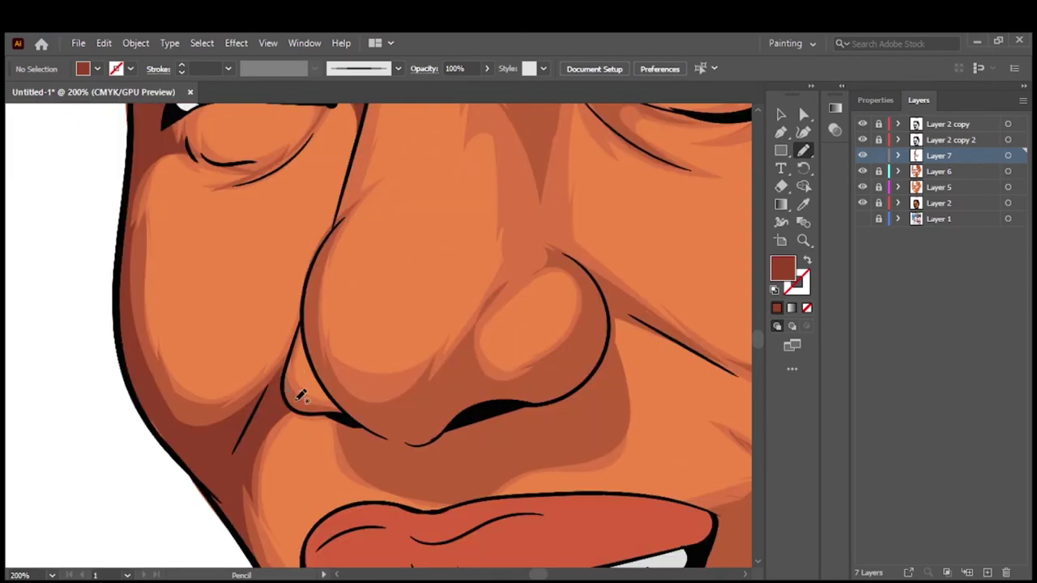
drag(343, 222, 343, 222)
scroll(366, 167, up, 3)
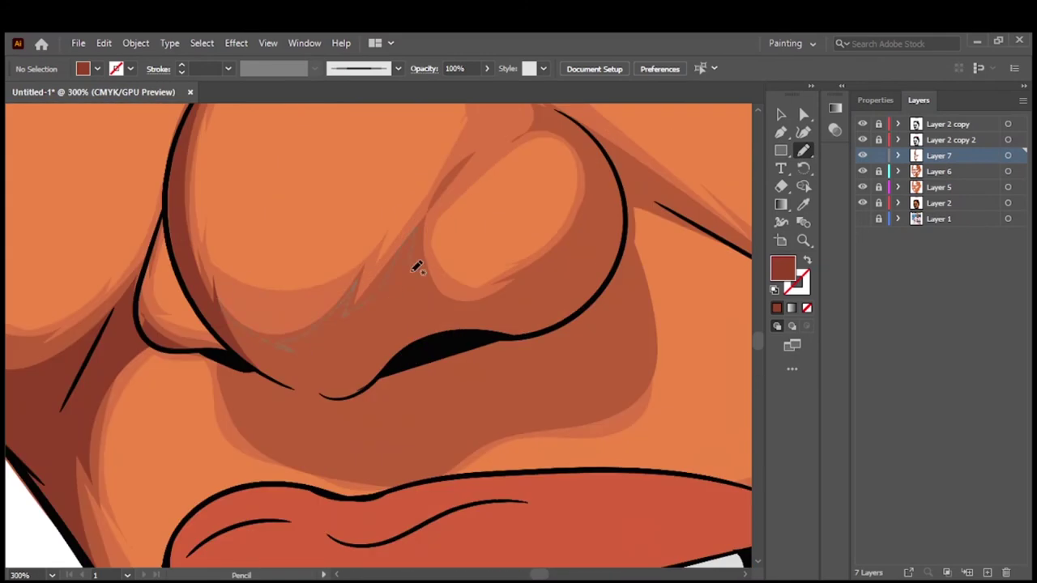
Add dark shadow shapes under the nose, beneath the eye, along the nose side and chin
drag(413, 270, 273, 360)
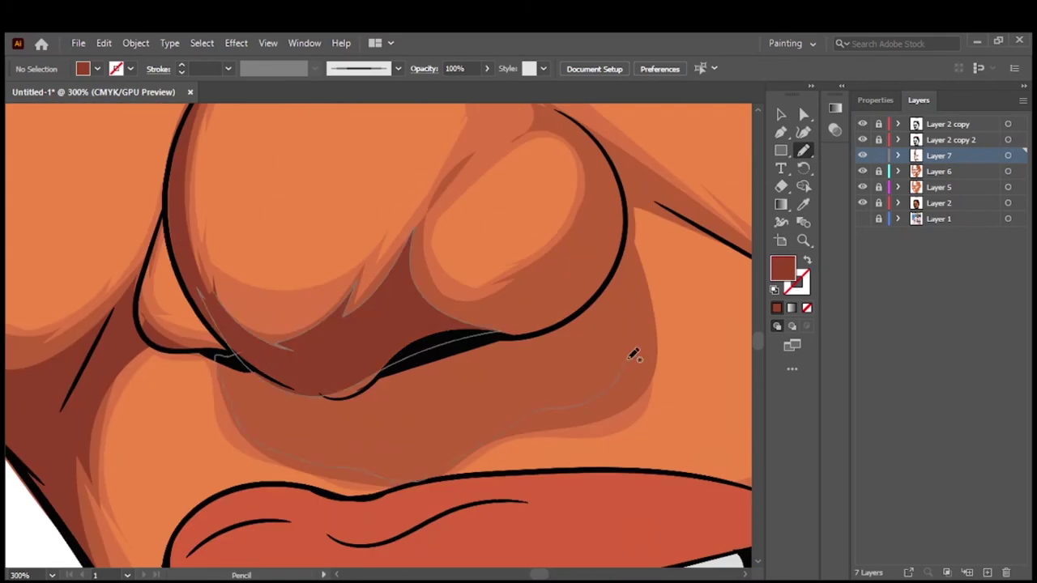
drag(634, 354, 633, 356)
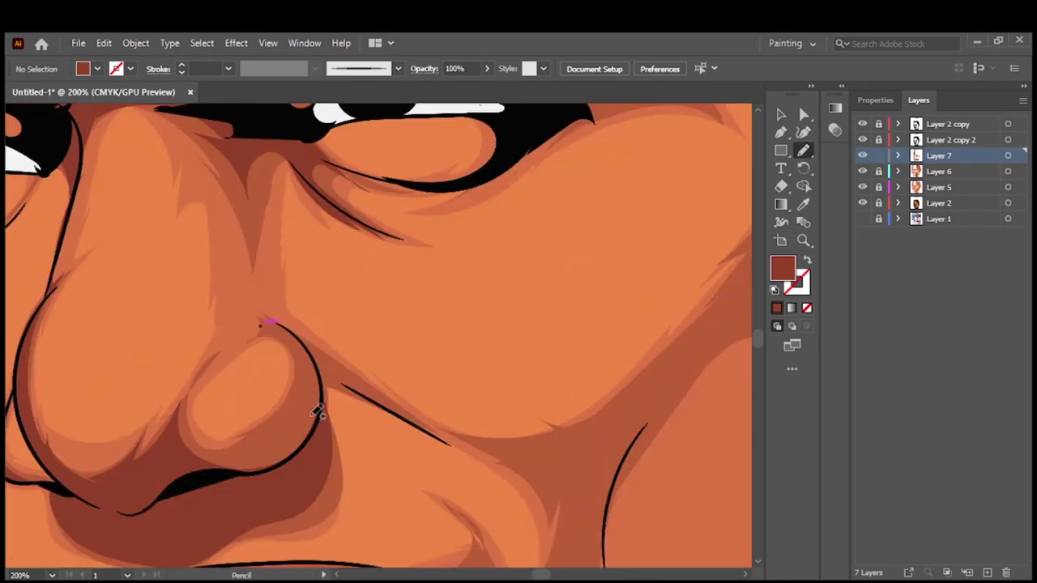
drag(60, 494, 299, 316)
drag(109, 502, 112, 503)
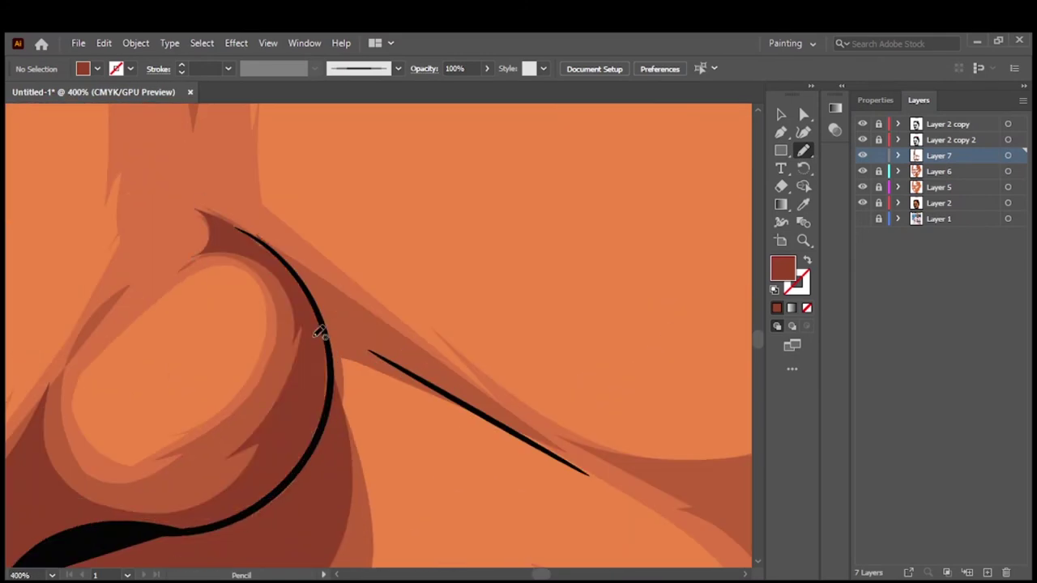
key(ctrl+0)
scroll(189, 358, up, 3)
mouse_move(340, 465)
mouse_down()
mouse_move(189, 358)
mouse_move(438, 371)
mouse_up()
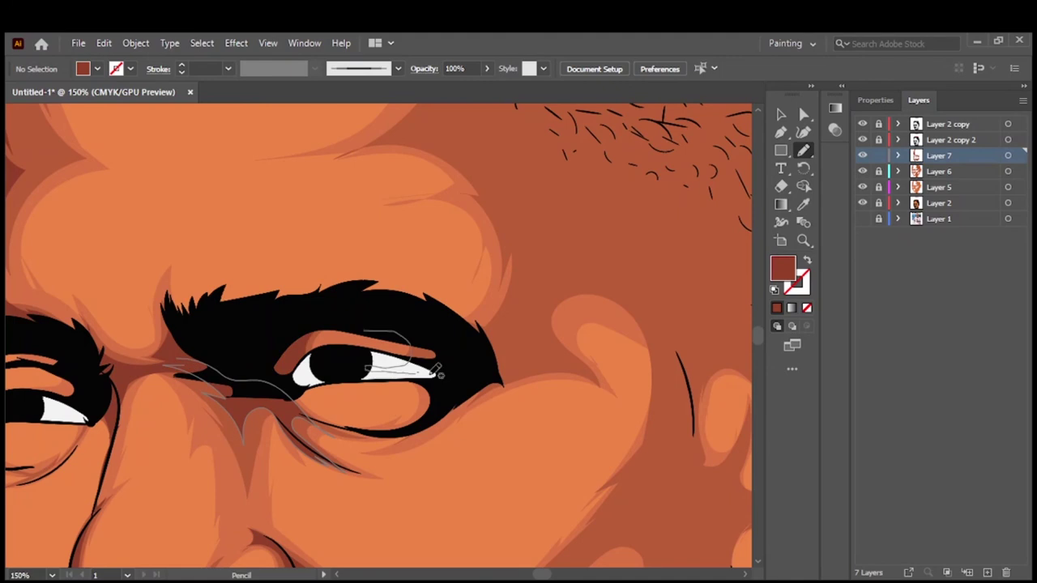
scroll(472, 417, down, 2)
drag(423, 532, 513, 468)
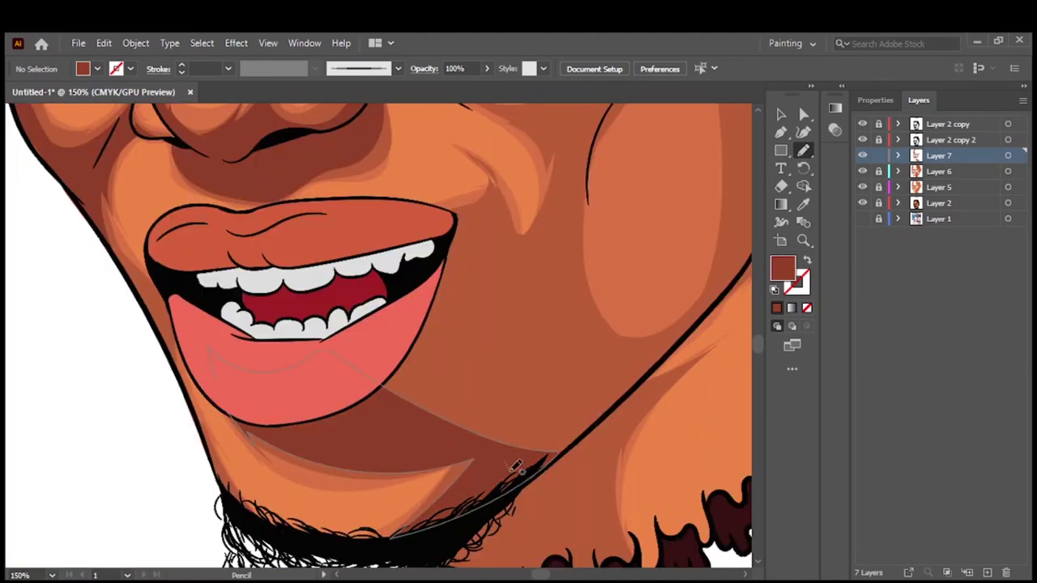
Check the reference photo, then shade the cheek beside the ear
click(862, 218)
mouse_move(861, 203)
mouse_down()
mouse_move(864, 155)
mouse_move(861, 202)
mouse_up()
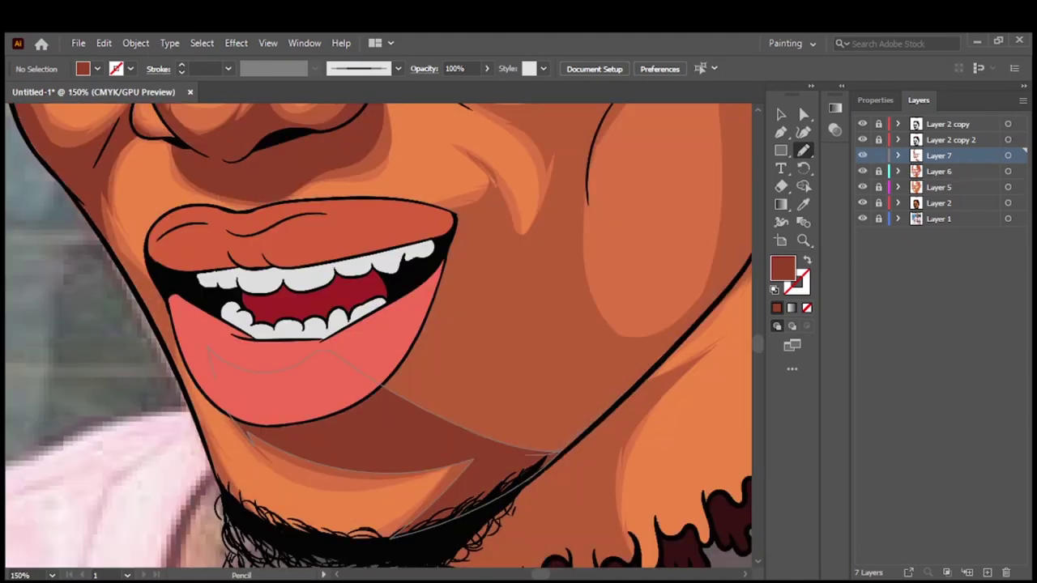
key(ctrl+0)
click(862, 219)
key(ctrl+1)
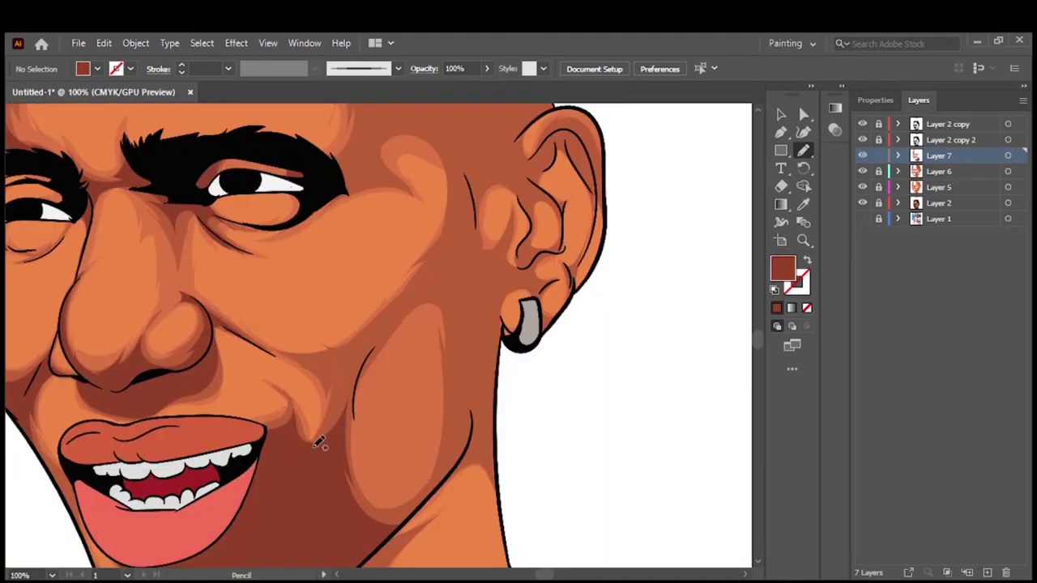
mouse_move(493, 296)
mouse_down()
mouse_move(451, 238)
mouse_move(476, 225)
mouse_up()
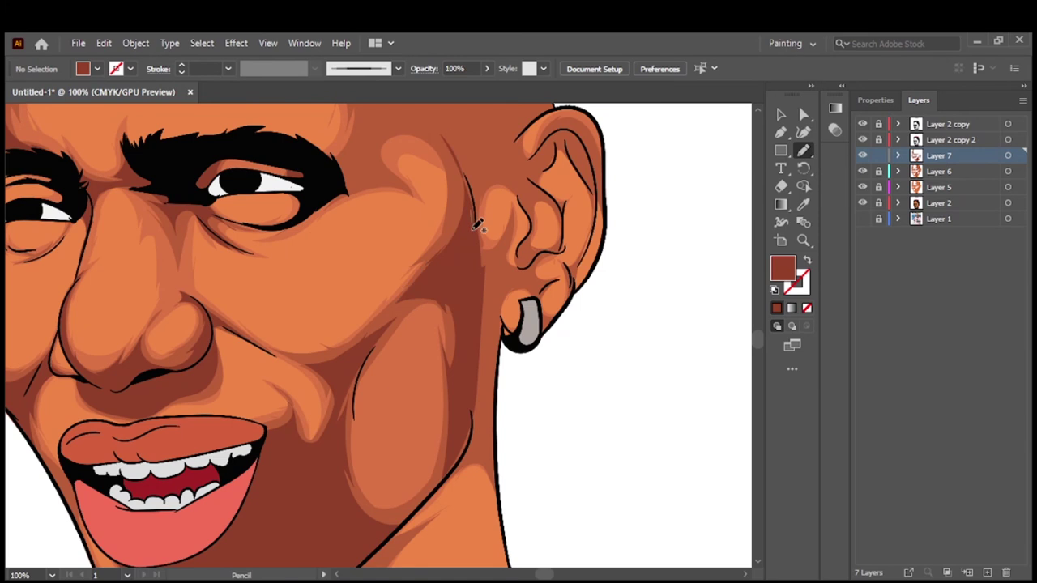
drag(504, 342, 478, 276)
key(ctrl+0)
scroll(417, 522, up, 2)
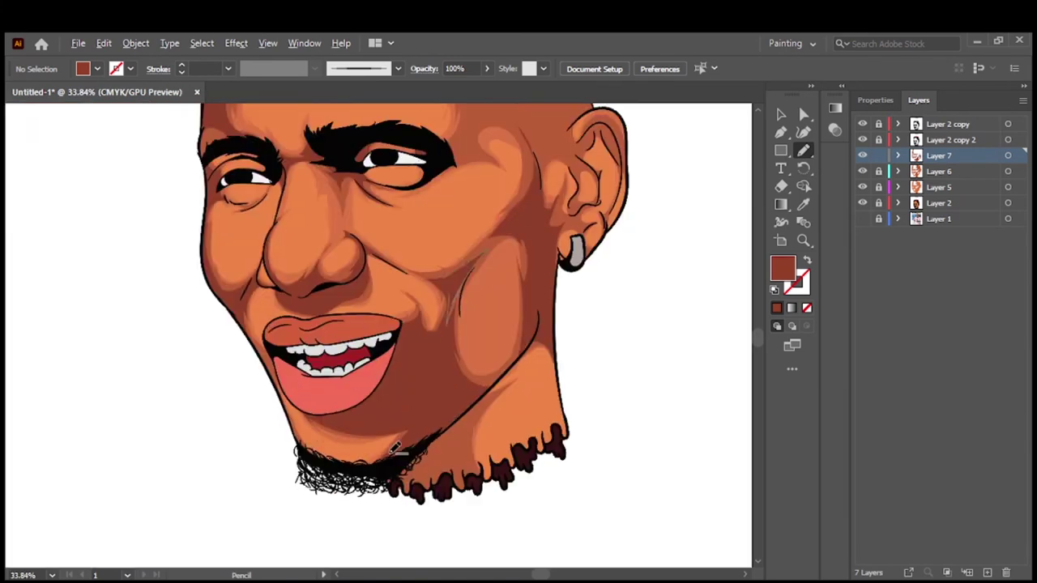
scroll(417, 523, up, 3)
Shade the bottom of the beard and the temple-to-cheek area darker
drag(415, 520, 510, 502)
key(ctrl+0)
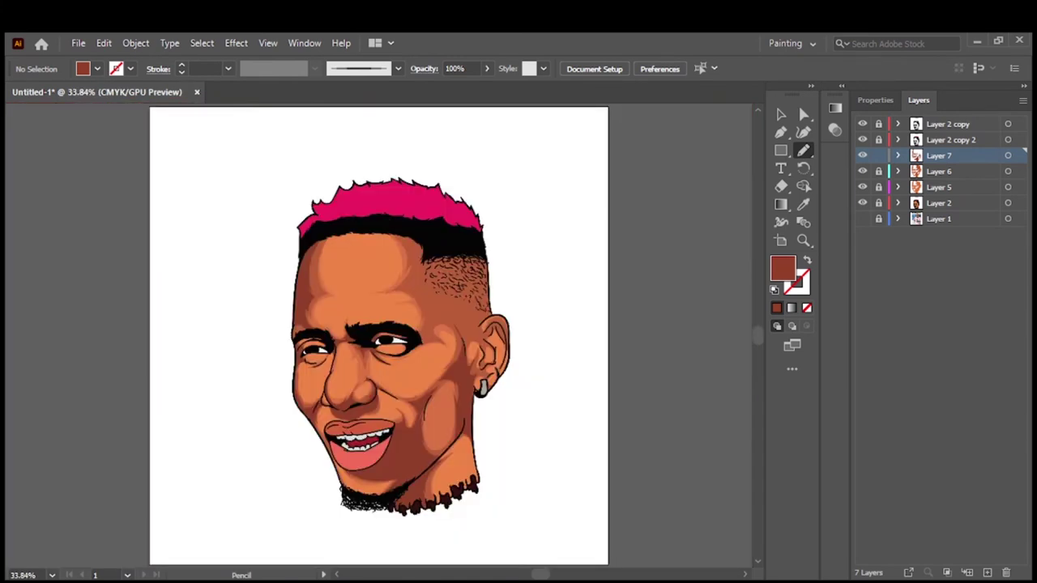
scroll(318, 145, up, 3)
drag(538, 412, 450, 180)
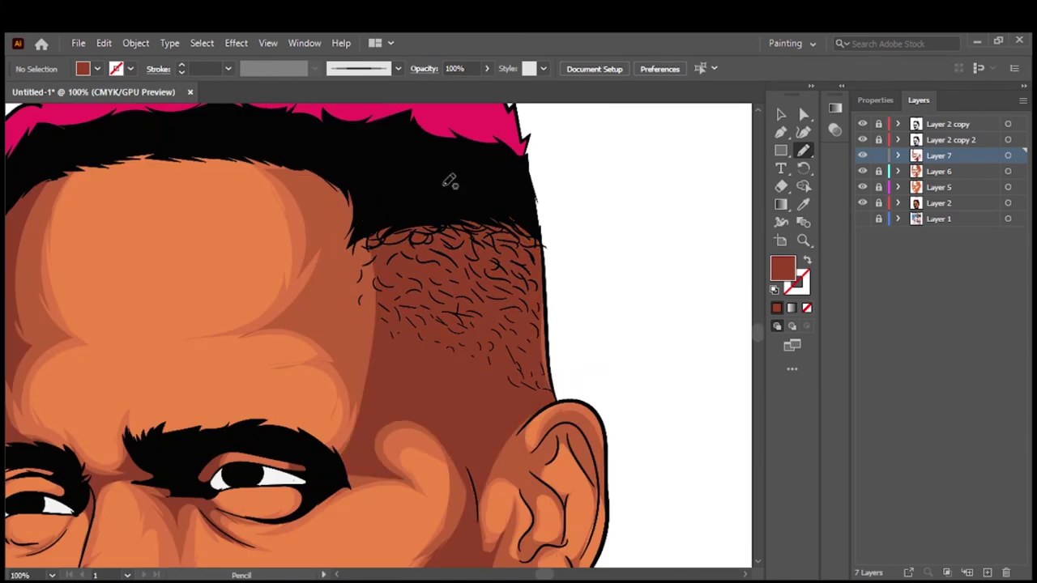
key(ctrl+0)
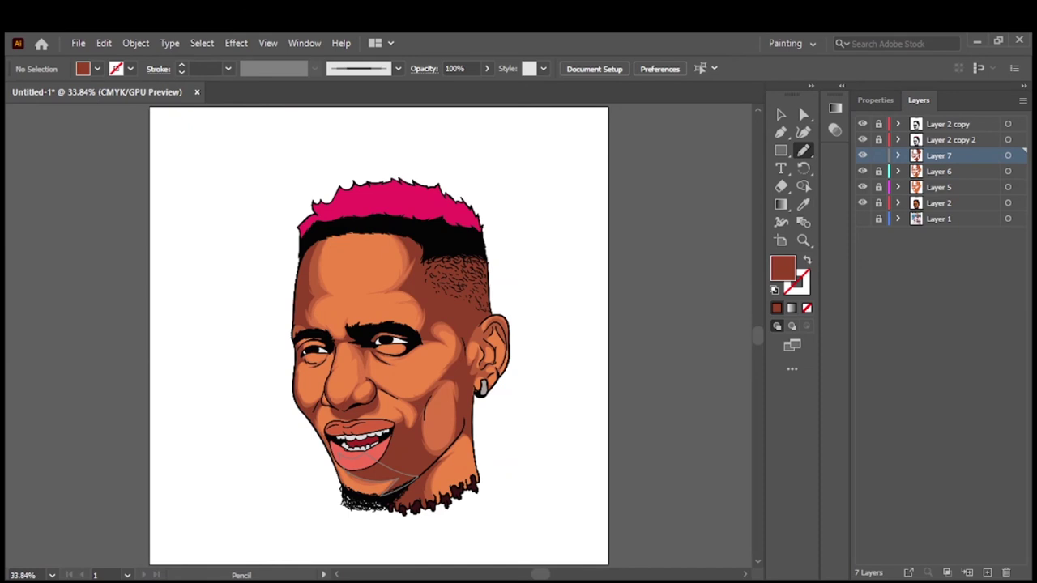
scroll(460, 329, up, 5)
Shade the upper and lower inner-ear loops with closed shadow shapes
drag(482, 290, 608, 287)
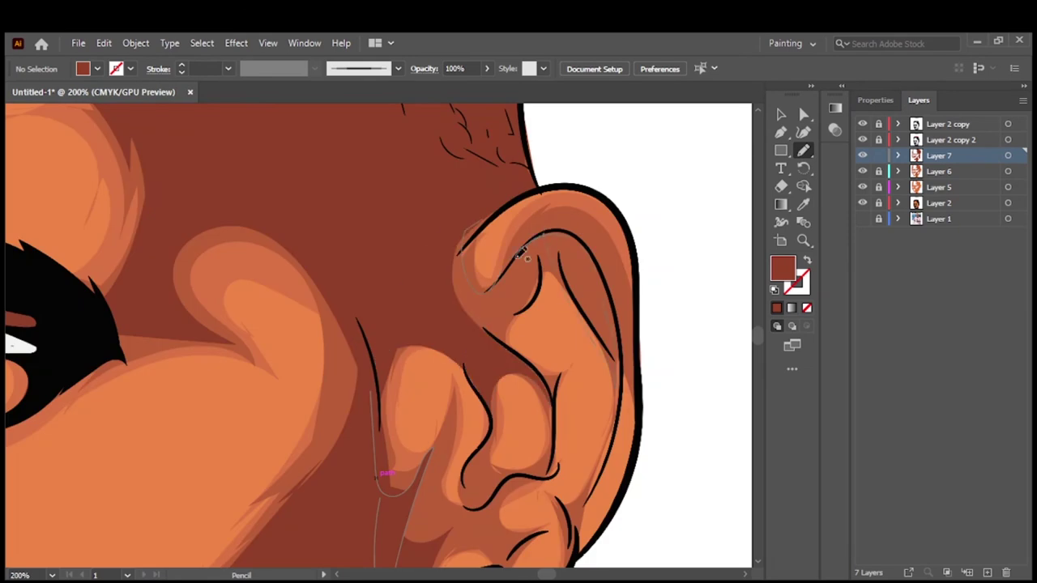
drag(522, 253, 539, 259)
scroll(506, 361, down, 3)
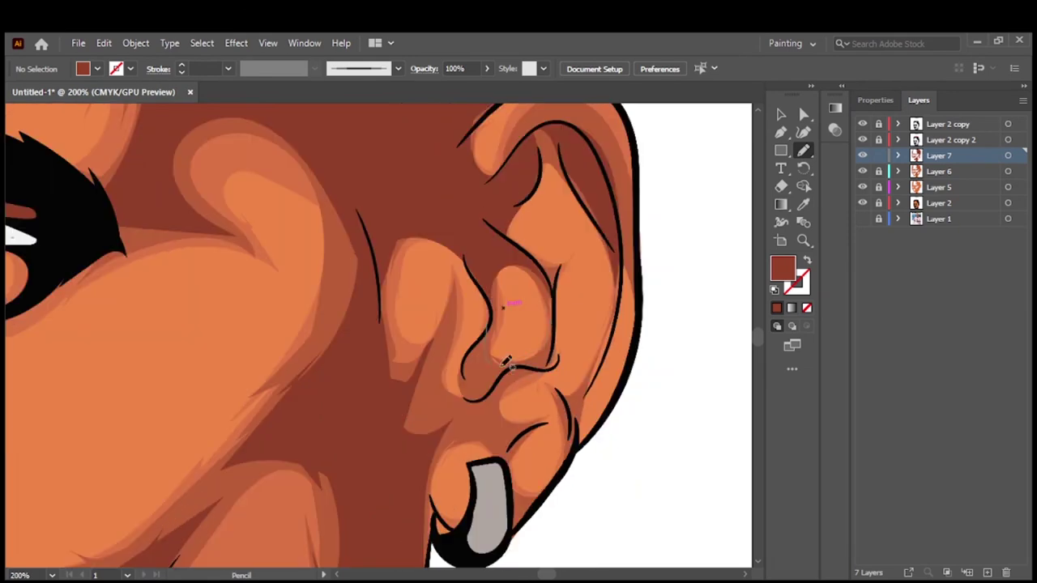
drag(506, 360, 506, 407)
drag(526, 369, 528, 370)
key(ctrl+0)
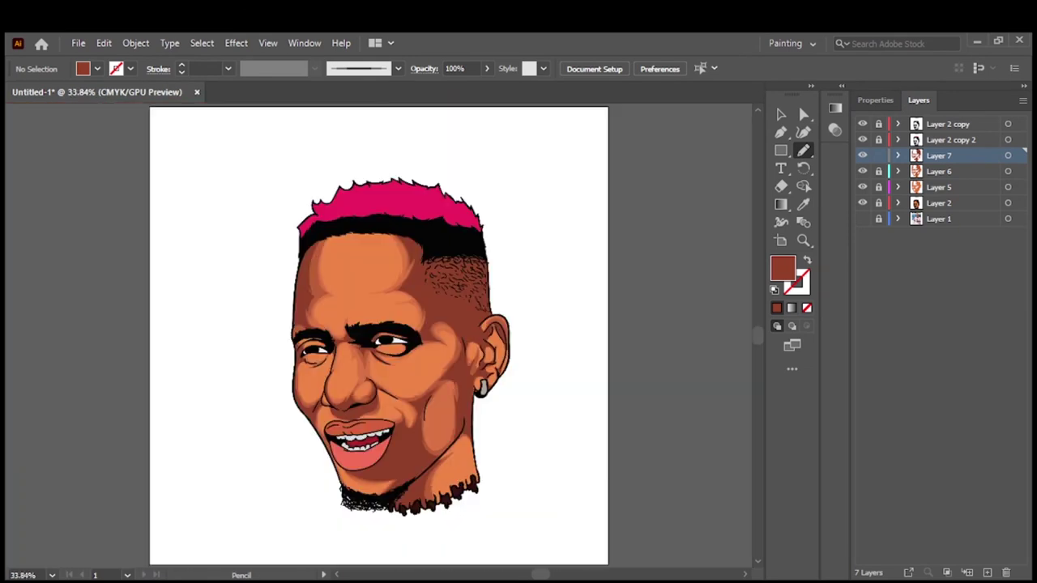
Add Layer 8 and set a darker red fill colour
click(987, 572)
double_click(782, 267)
key(Return)
Darken the fill colour slightly in the Color Picker
scroll(211, 332, up, 5)
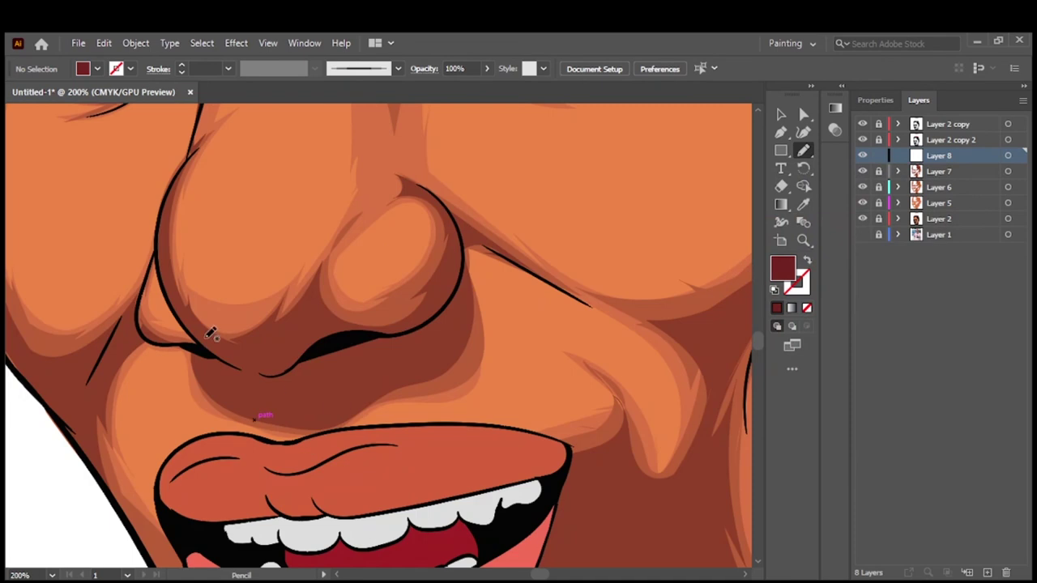
key(ctrl+0)
key(i)
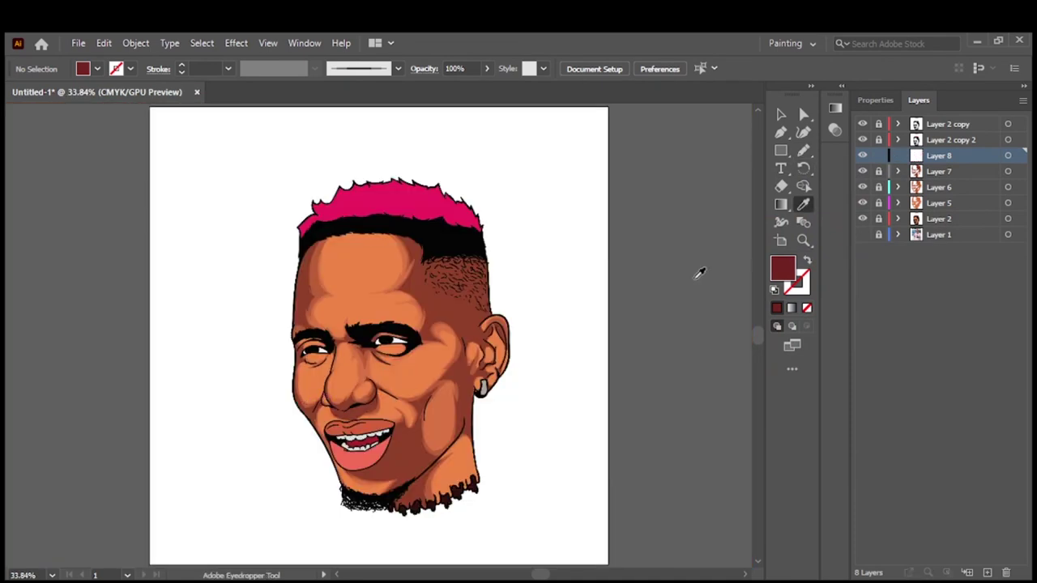
double_click(782, 267)
click(729, 326)
key(Return)
Draw a closed deep dark-red shadow shape under the nose with the Pencil
scroll(349, 389, up, 5)
scroll(417, 340, down, 1)
key(n)
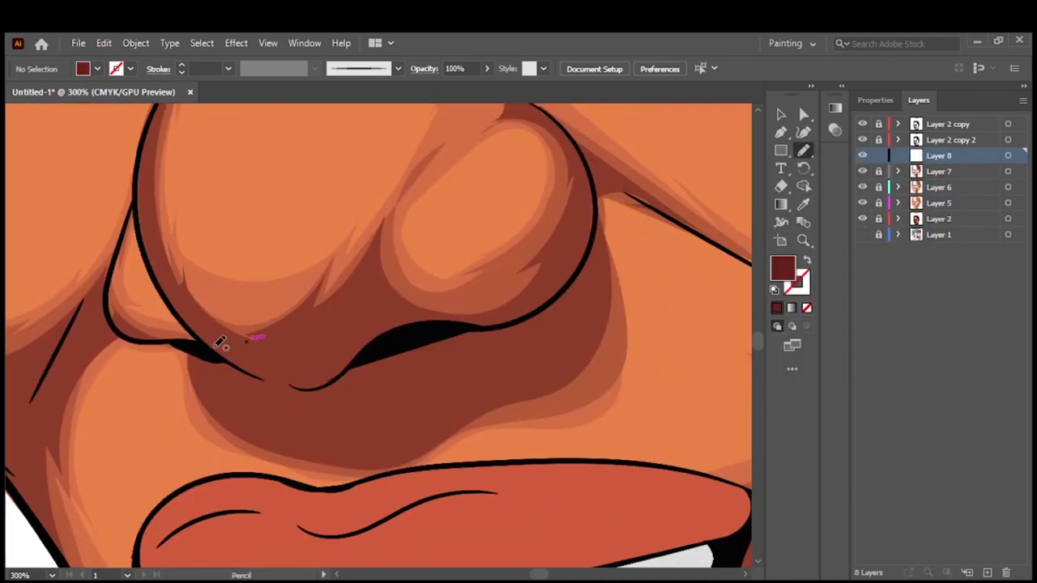
drag(342, 451, 295, 437)
drag(296, 437, 326, 451)
drag(603, 223, 319, 434)
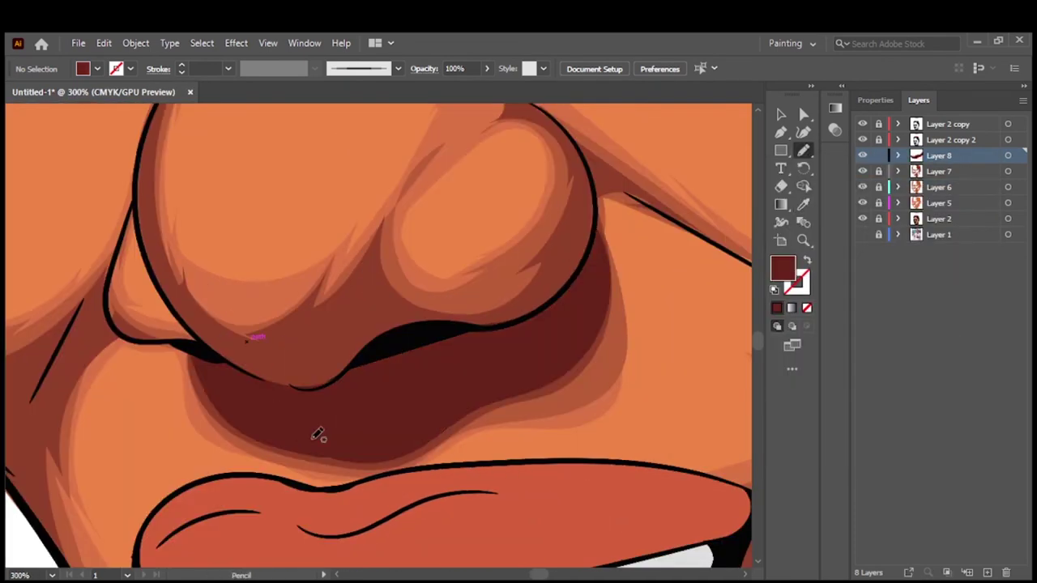
Review the whole artboard and add Layer 9 for the next shading pass
key(ctrl+0)
scroll(379, 394, up, 5)
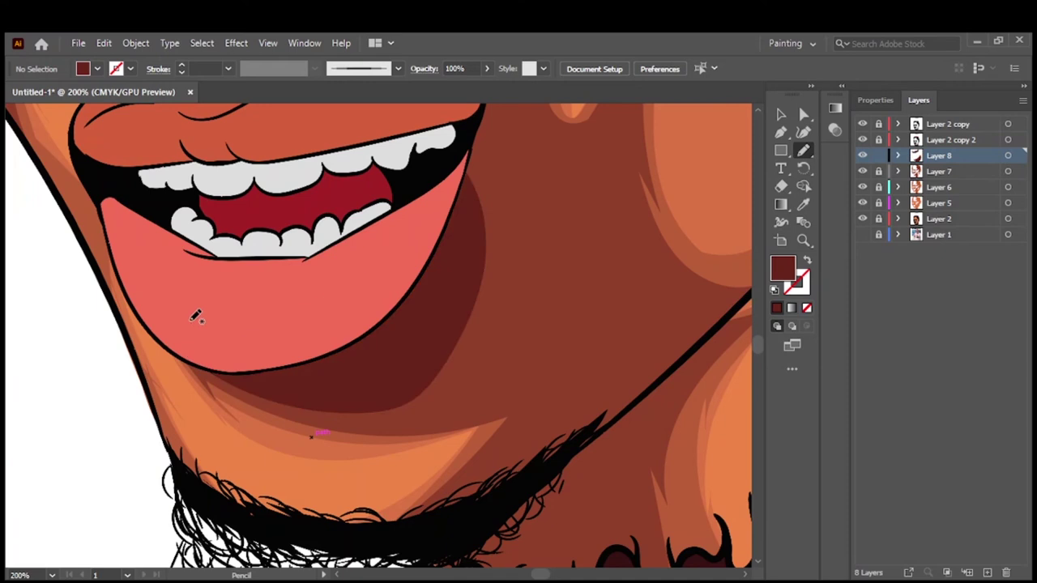
key(ctrl+0)
scroll(460, 335, up, 1)
scroll(460, 335, up, 3)
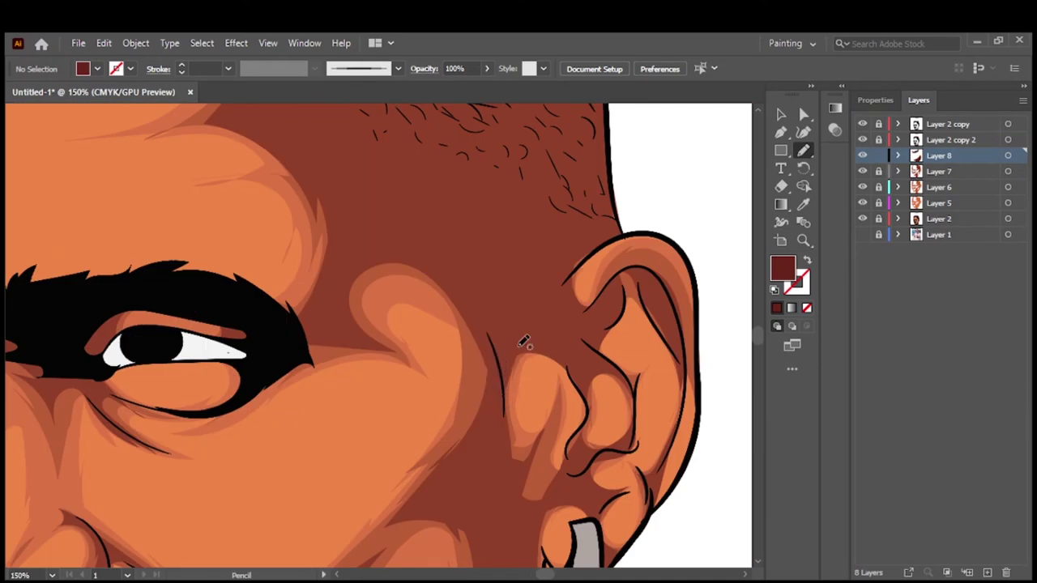
scroll(488, 309, down, 4)
scroll(574, 329, up, 1)
scroll(574, 329, down, 1)
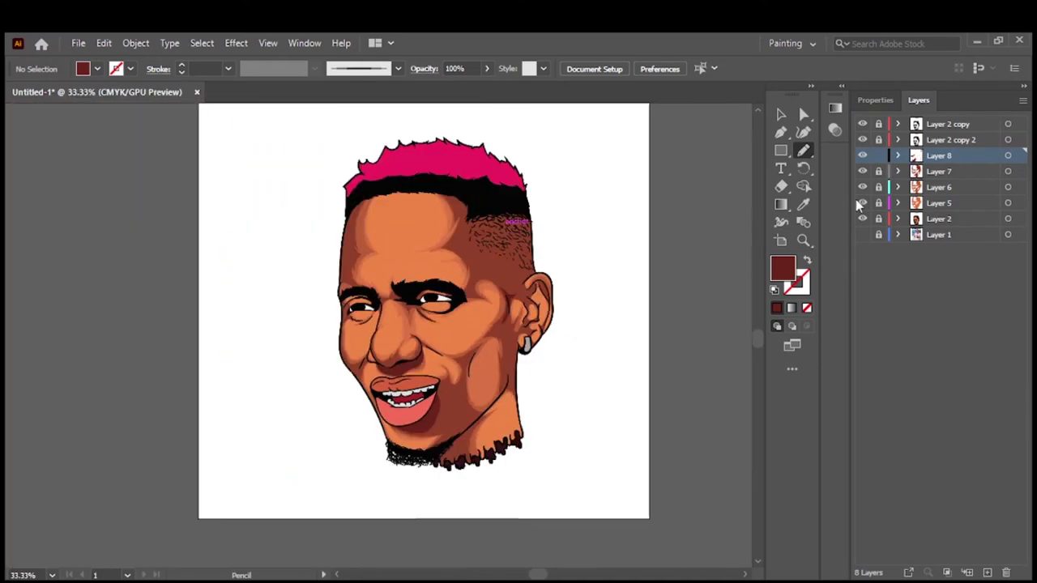
key(ctrl+l)
click(862, 250)
Sample the orange skin tone and lighten it in the Color Picker
click(862, 251)
scroll(397, 340, up, 5)
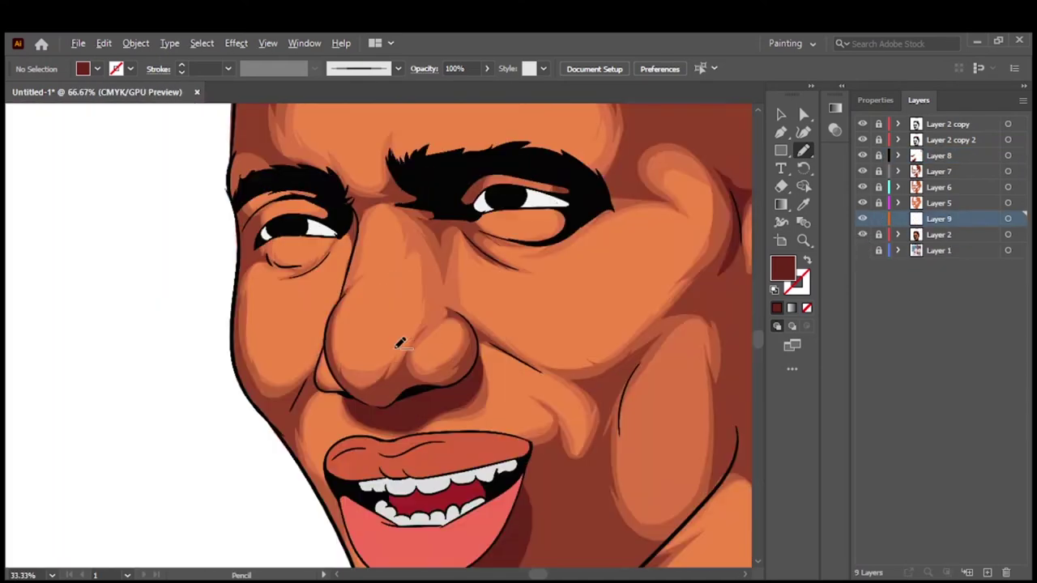
click(804, 197)
double_click(783, 268)
click(944, 217)
With the reference photo visible, draw a light orange highlight, discarding a first nose stroke
scroll(405, 324, up, 2)
click(862, 250)
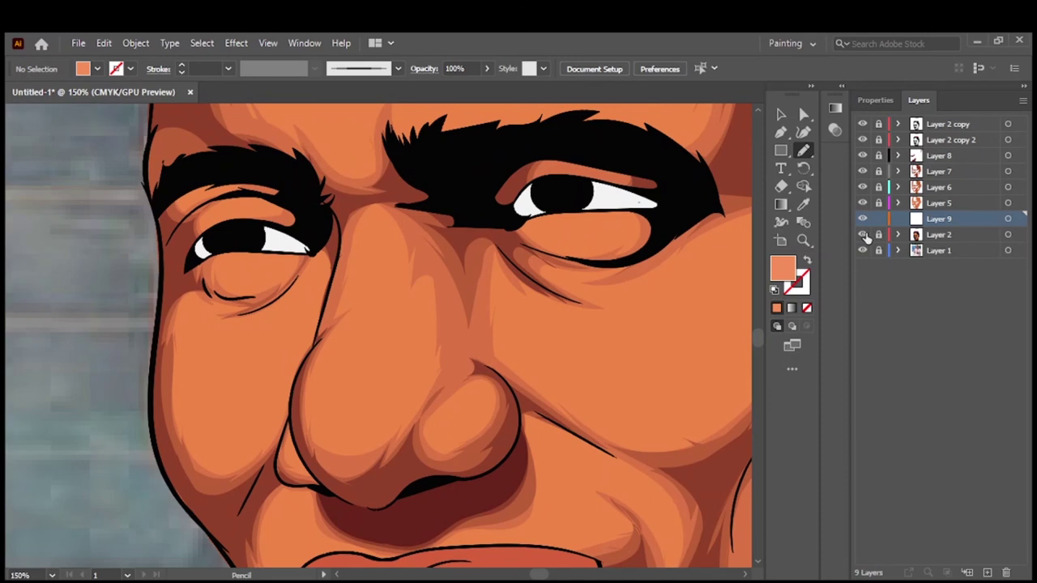
click(862, 234)
drag(340, 409, 381, 246)
key(ctrl+z)
scroll(387, 240, down, 1)
scroll(387, 324, down, 3)
scroll(405, 324, down, 2)
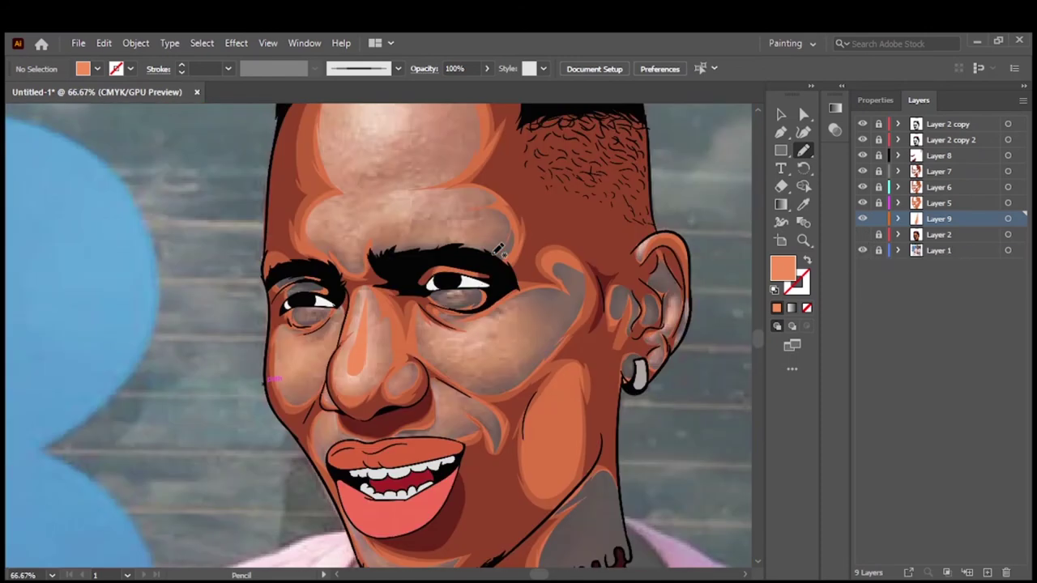
scroll(453, 389, up, 2)
drag(432, 398, 481, 413)
scroll(196, 439, up, 3)
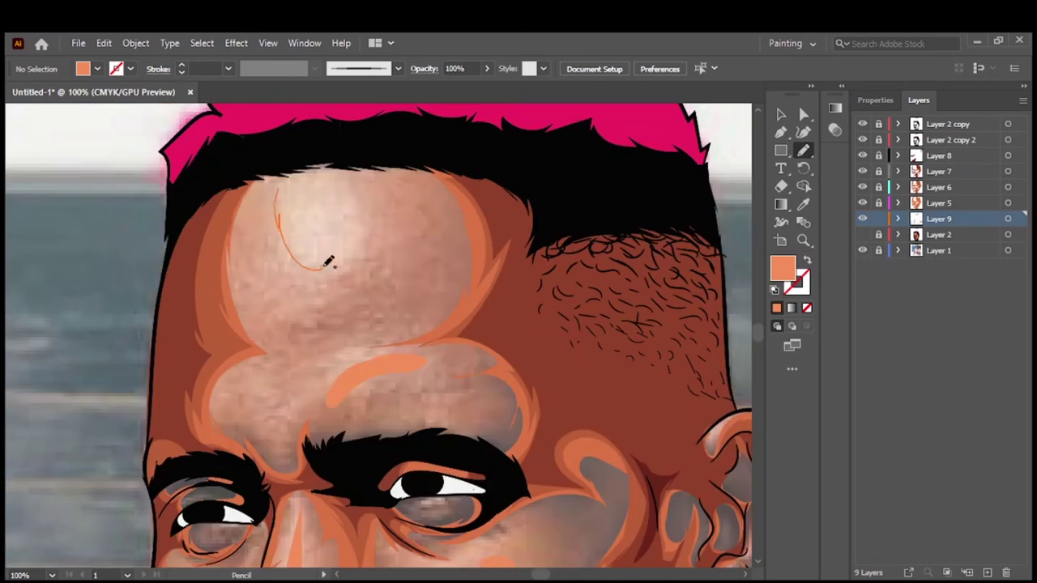
Hide the reference photo, restore the Layer 2 artwork and fit the artboard in view
click(861, 250)
click(861, 234)
key(ctrl+0)
key(v)
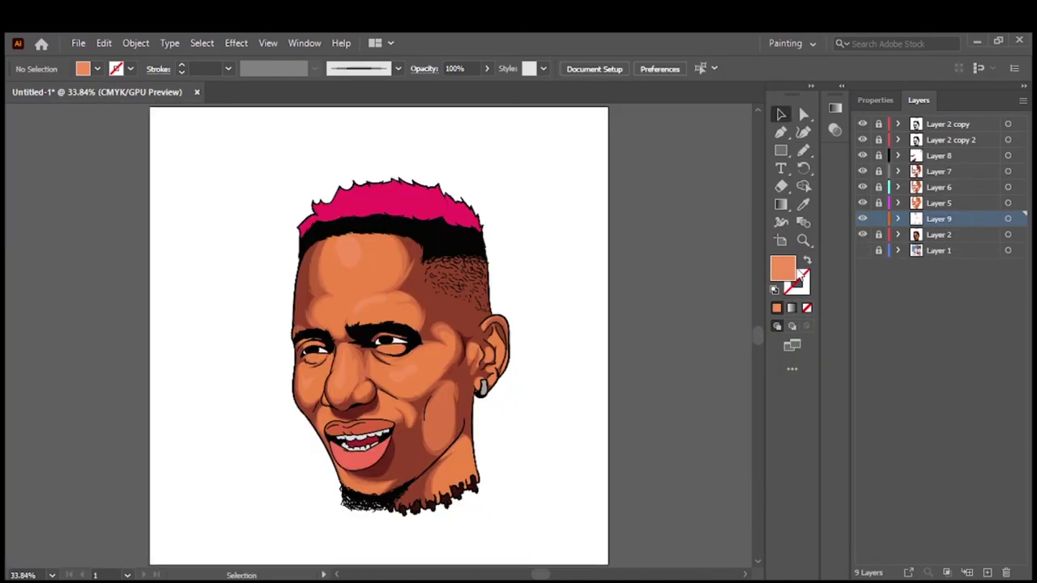
double_click(783, 268)
Set a light pink fill and paint a forehead highlight on new Layer 10
click(944, 218)
click(804, 186)
key(b)
scroll(324, 254, up, 8)
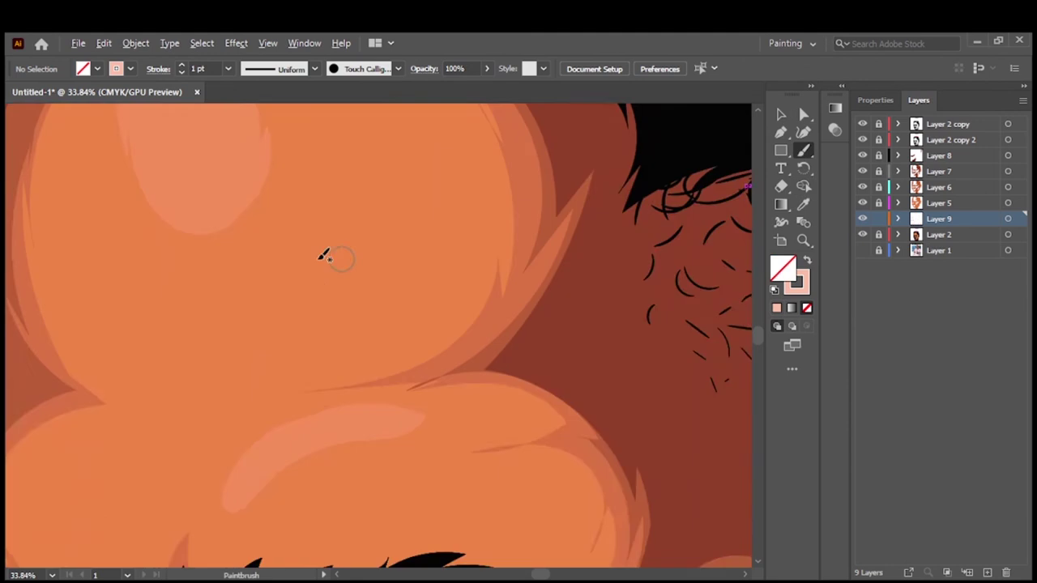
key(ctrl+l)
mouse_move(243, 284)
mouse_down()
mouse_move(234, 348)
mouse_move(226, 326)
mouse_up()
Switch to the 5 pt. Oval brush and paint a pink highlight on the nose
key(ctrl+0)
key(v)
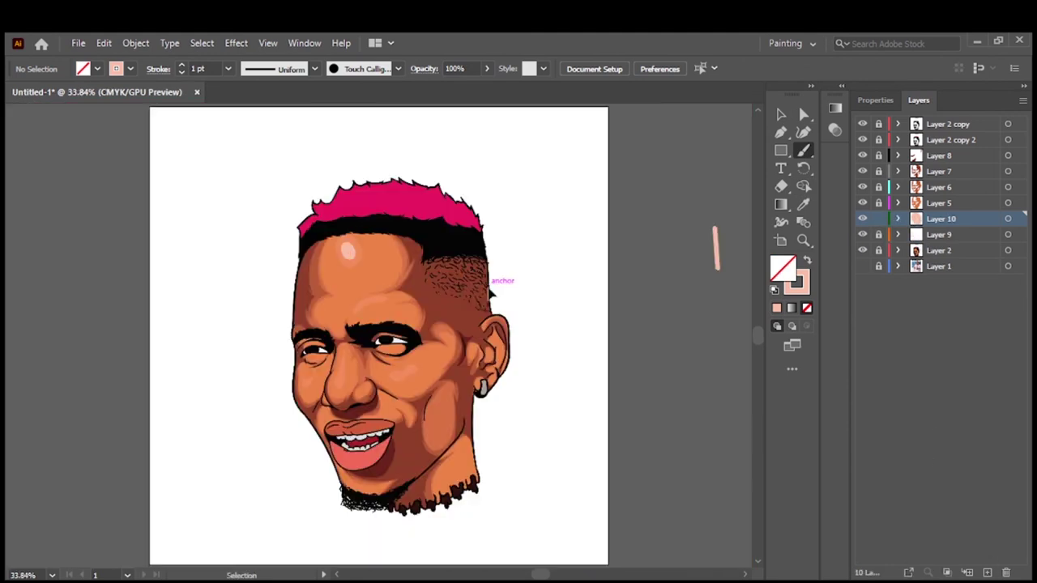
scroll(348, 380, up, 8)
click(396, 68)
click(335, 102)
drag(304, 315, 287, 369)
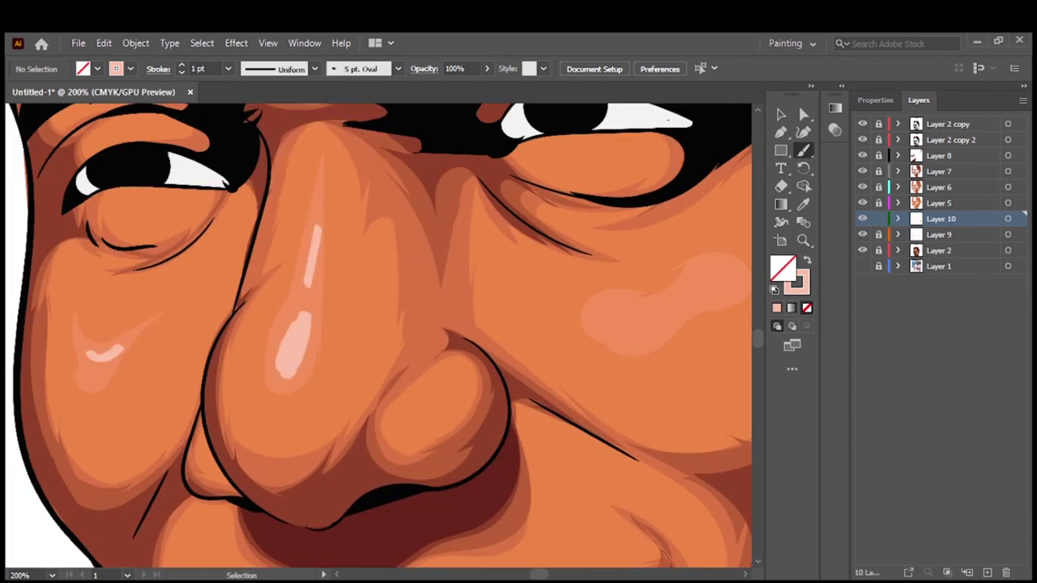
Paint a small spiral forehead highlight with the Touch Calligraphic brush
key(ctrl+0)
key(b)
scroll(393, 294, up, 5)
click(397, 68)
click(301, 102)
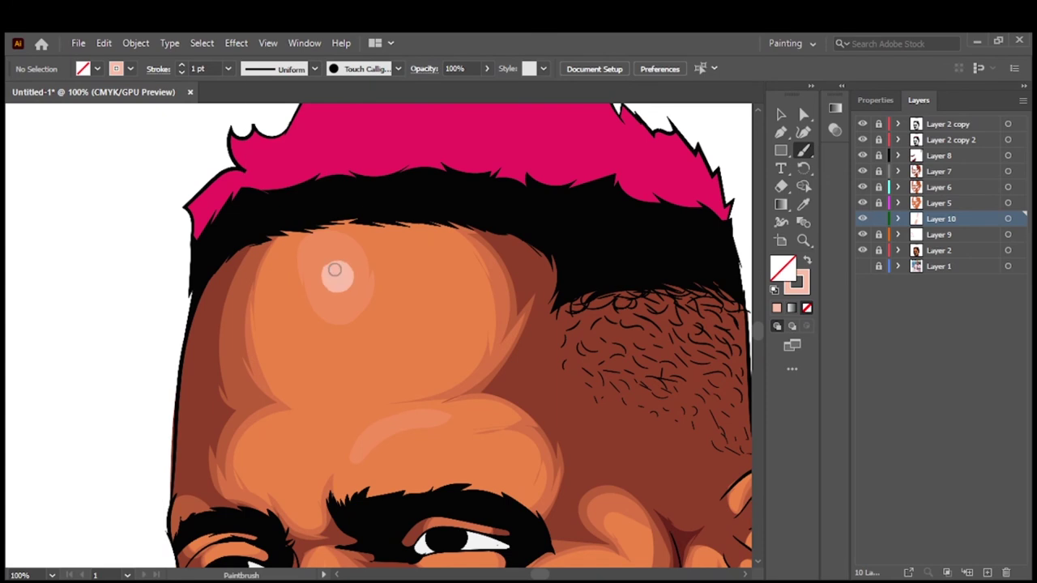
key(ctrl+0)
scroll(370, 232, up, 5)
drag(336, 227, 348, 203)
Tune the spiral's CMYK colour with Edit Colors > Adjust Color Balance, then deselect
click(104, 43)
click(403, 345)
mouse_move(782, 248)
mouse_down()
mouse_move(769, 251)
mouse_move(786, 248)
mouse_up()
drag(782, 225, 786, 183)
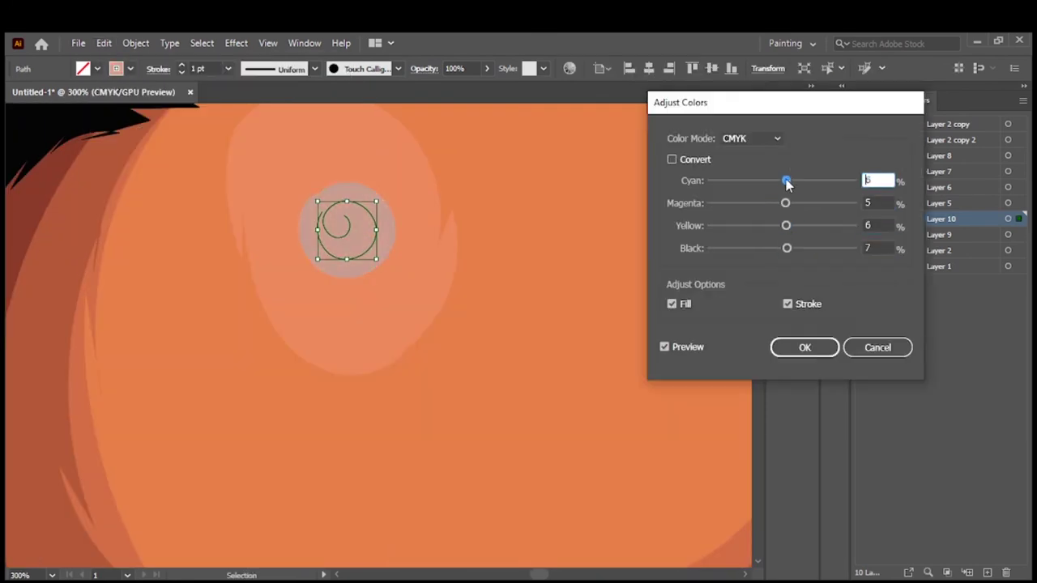
key(Return)
key(ctrl+shift+a)
Paint pink highlight strokes on the forehead and right cheek
key(ctrl+0)
scroll(380, 321, up, 5)
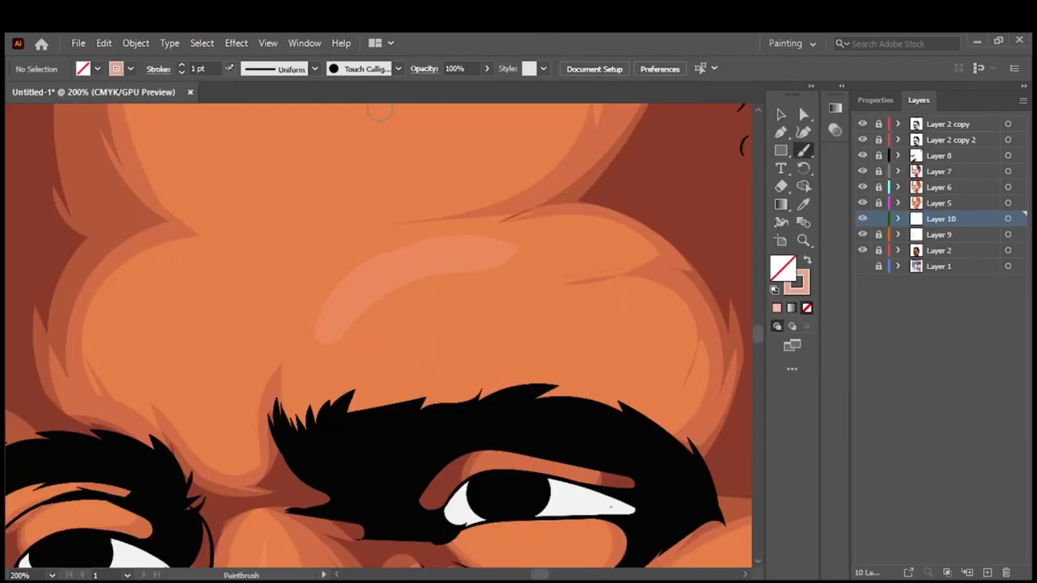
drag(336, 316, 454, 243)
key(ctrl+0)
scroll(405, 173, up, 4)
scroll(625, 227, up, 2)
drag(563, 261, 516, 285)
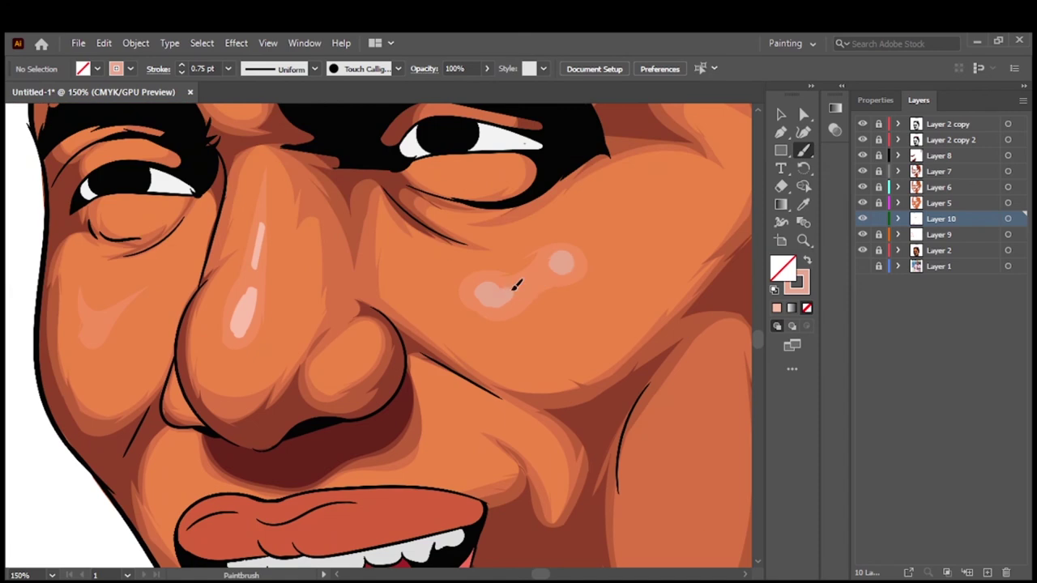
Paint a thin nose highlight with the 3 pt. Oval brush, then add Layer 11
click(397, 68)
click(263, 127)
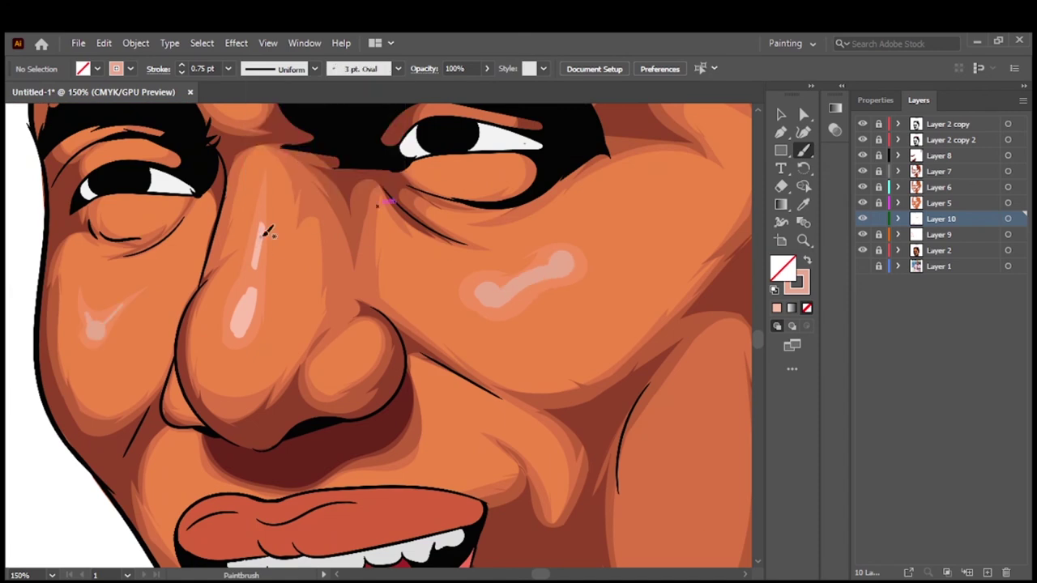
drag(263, 235, 252, 267)
click(397, 68)
key(Escape)
key(ctrl+0)
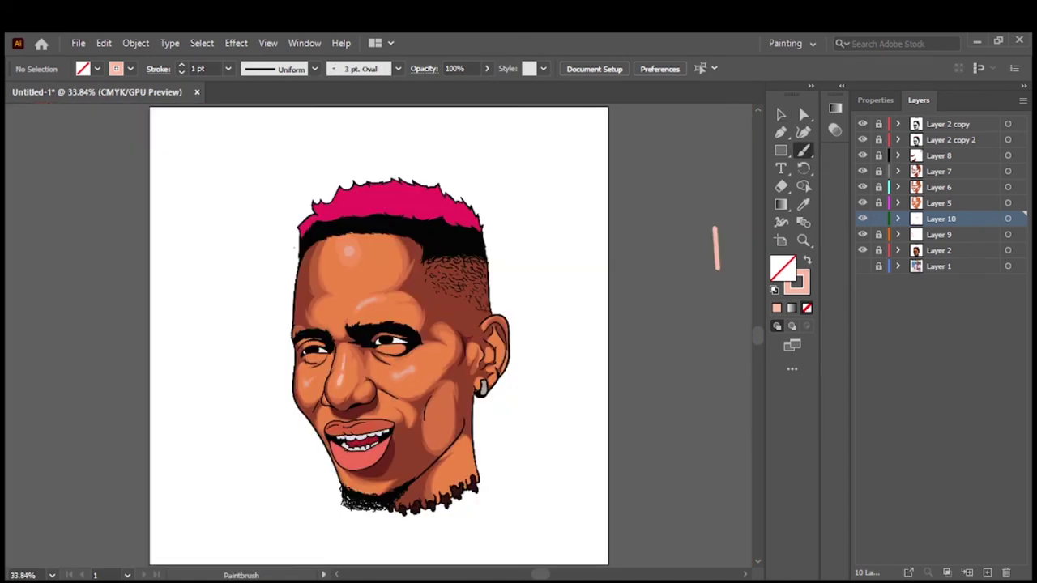
key(ctrl+l)
Sample the lower lip's colour and darken it to a deeper red fill
key(i)
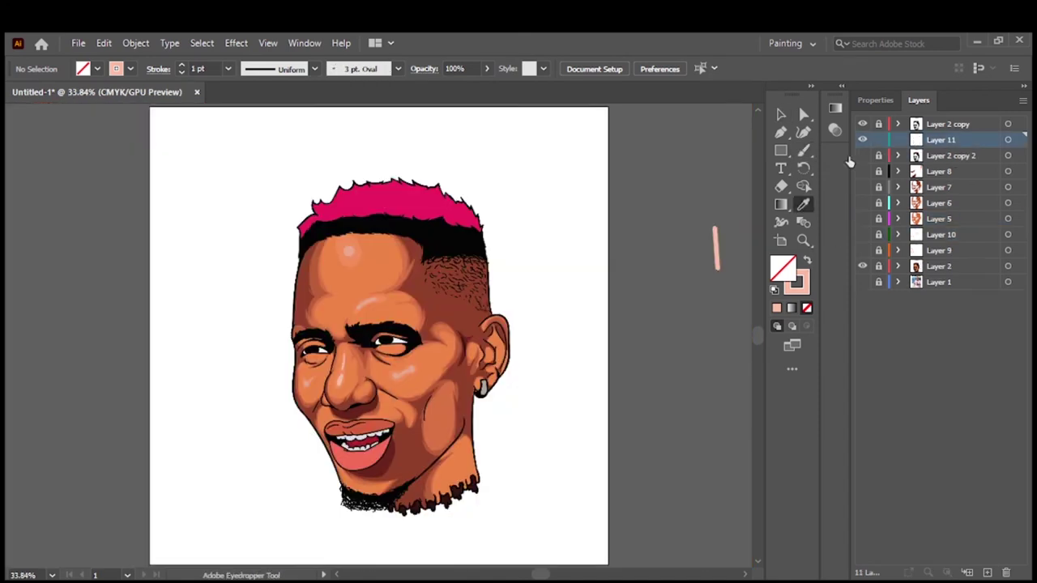
alt+click(862, 266)
click(862, 282)
double_click(783, 267)
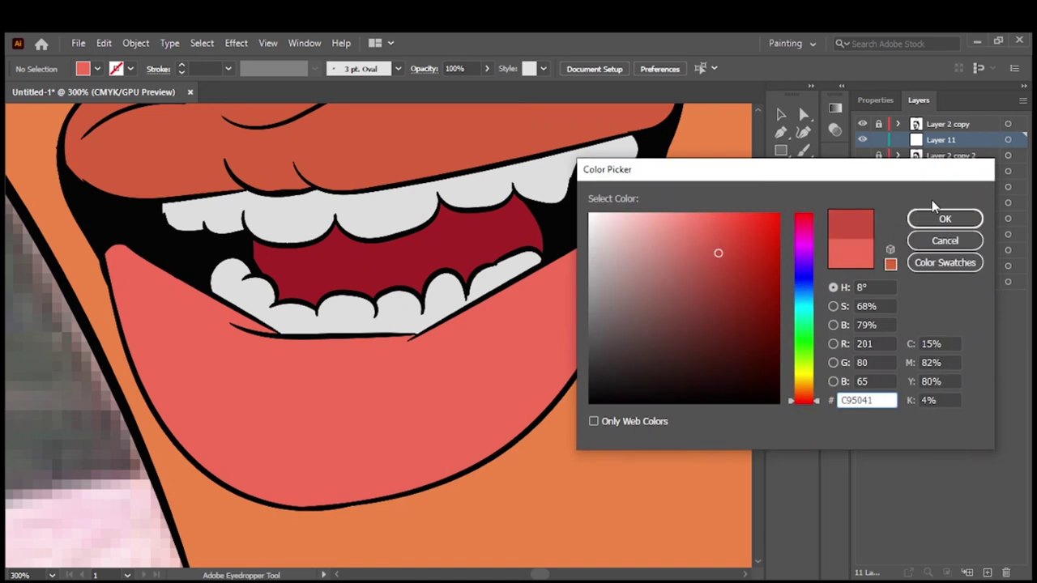
click(950, 218)
key(n)
Draw darker red shadow shapes on the lower and upper lips, then begin shading the earring
mouse_move(193, 284)
mouse_down()
mouse_move(163, 370)
mouse_move(454, 416)
mouse_up()
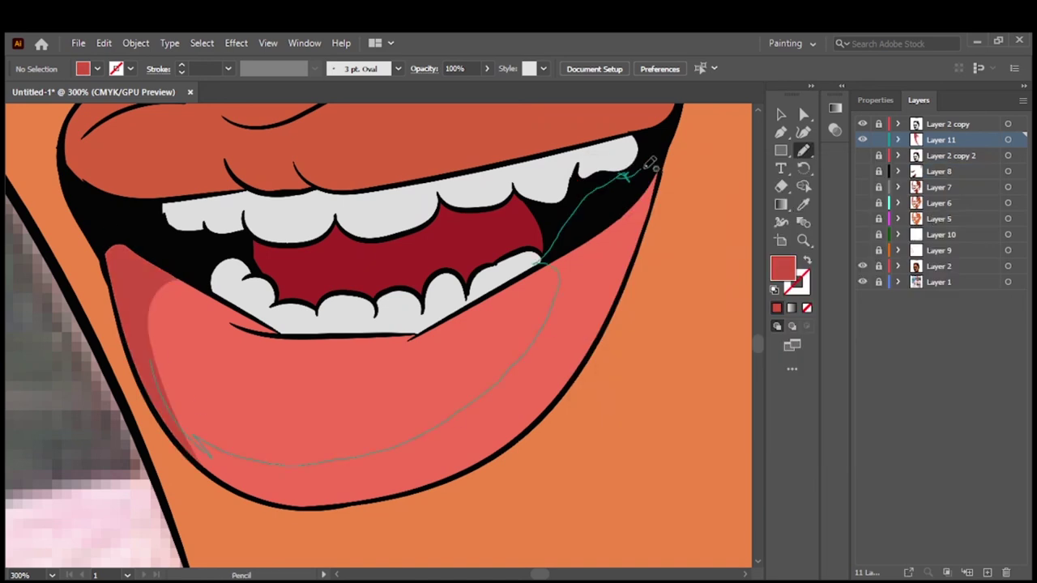
drag(243, 483, 198, 444)
drag(276, 478, 214, 445)
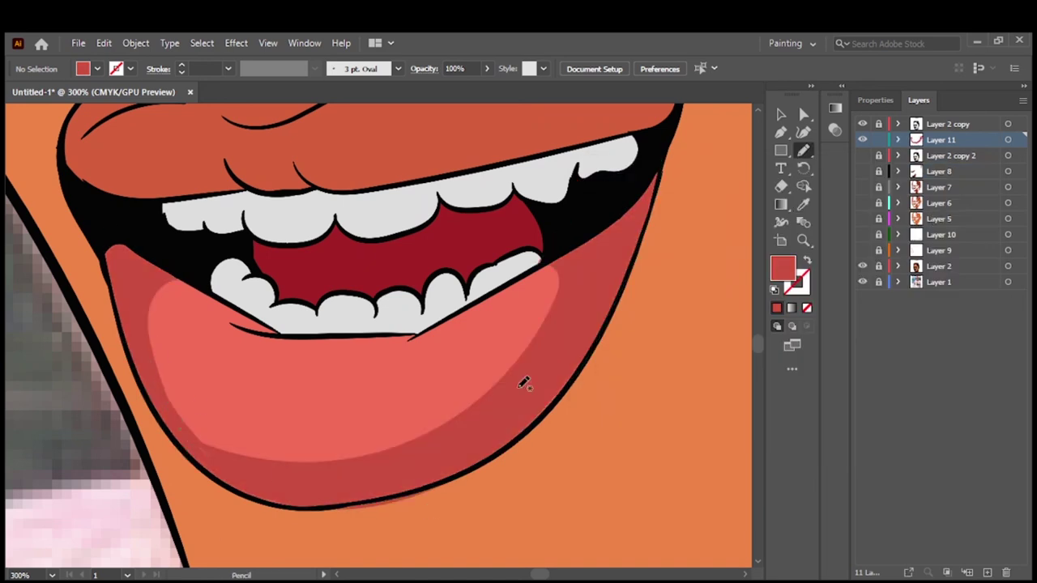
scroll(524, 384, up, 5)
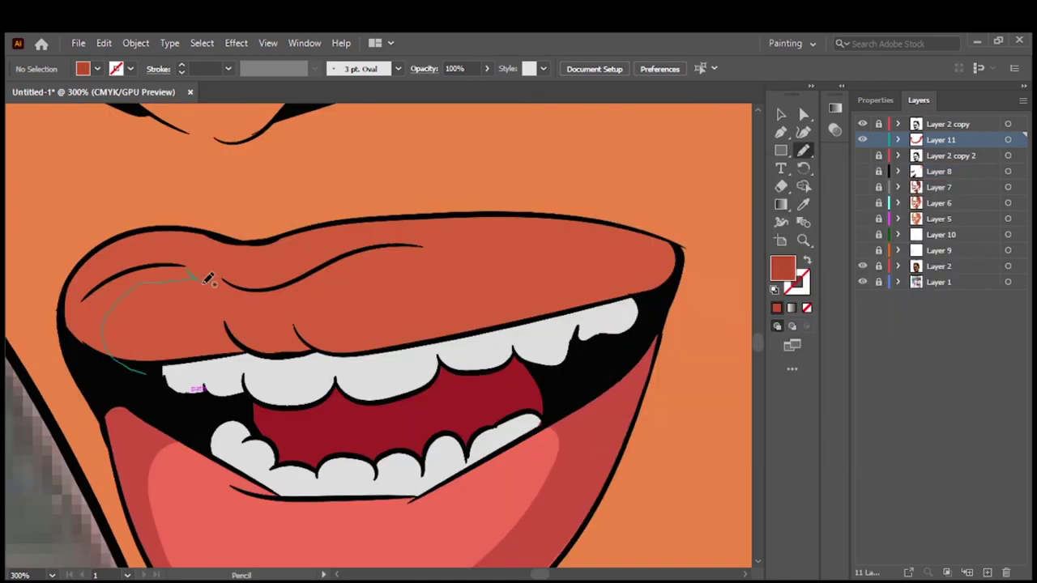
drag(89, 346, 217, 255)
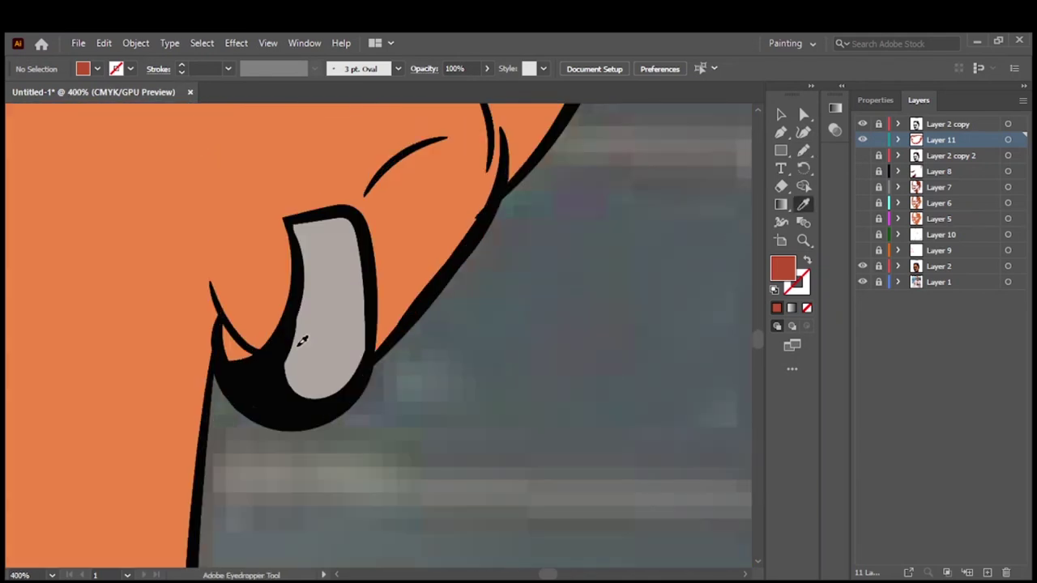
drag(290, 323, 356, 267)
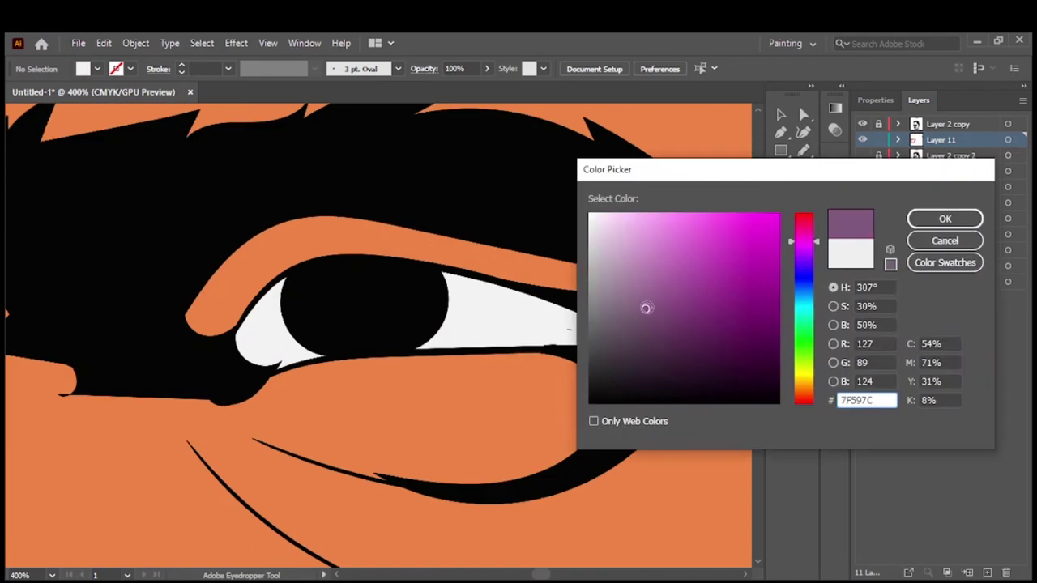
Pick a darker pink and draw two Pencil shading shapes along the lower hair
key(Return)
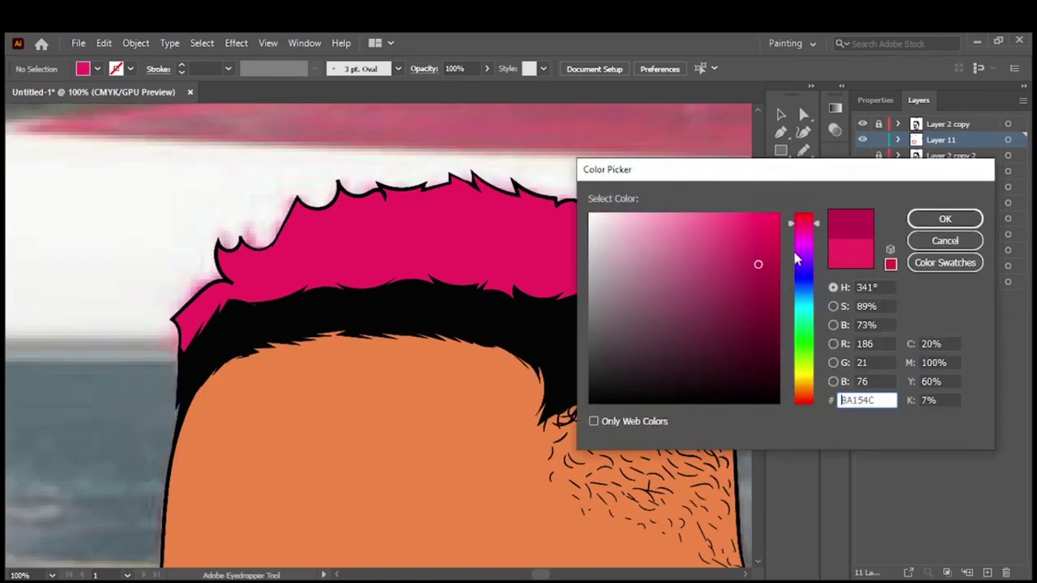
key(Return)
drag(188, 339, 321, 275)
drag(268, 308, 387, 280)
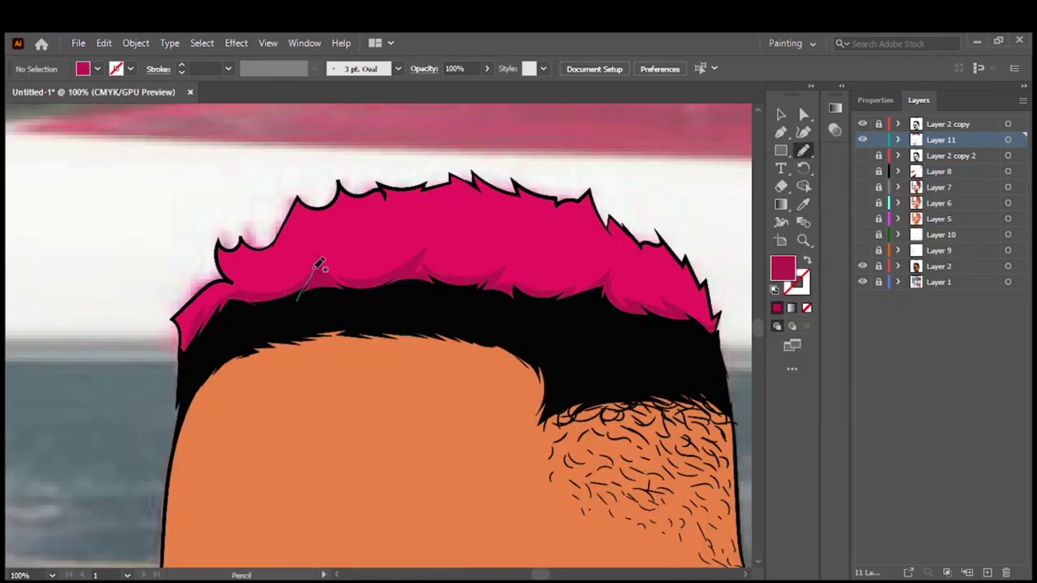
key(ctrl+0)
On new Layer 12, draw two maroon shapes at the hairline and check against the reference photo
click(986, 573)
scroll(264, 209, up, 5)
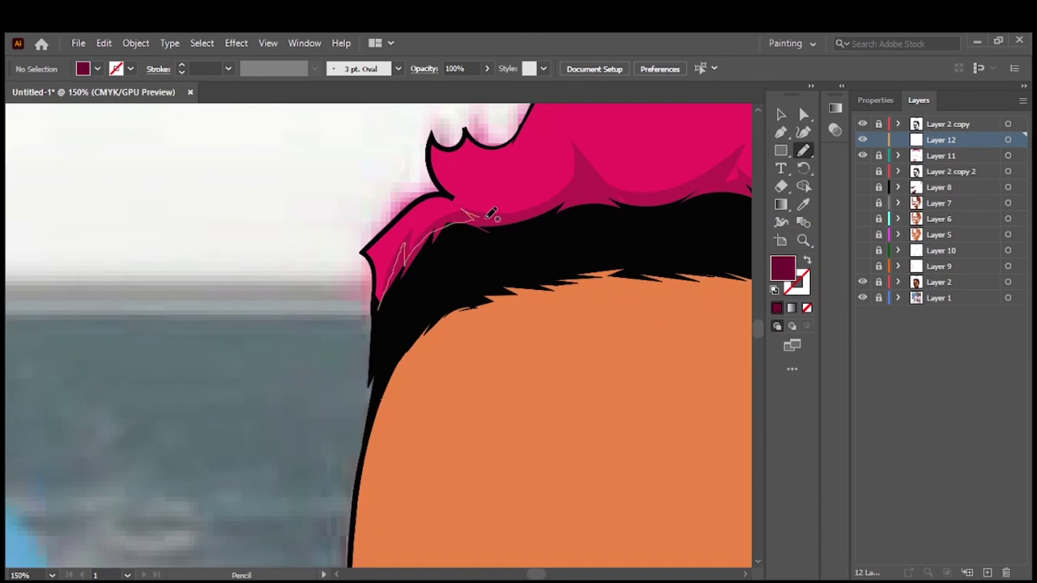
drag(624, 238, 66, 238)
drag(293, 188, 486, 217)
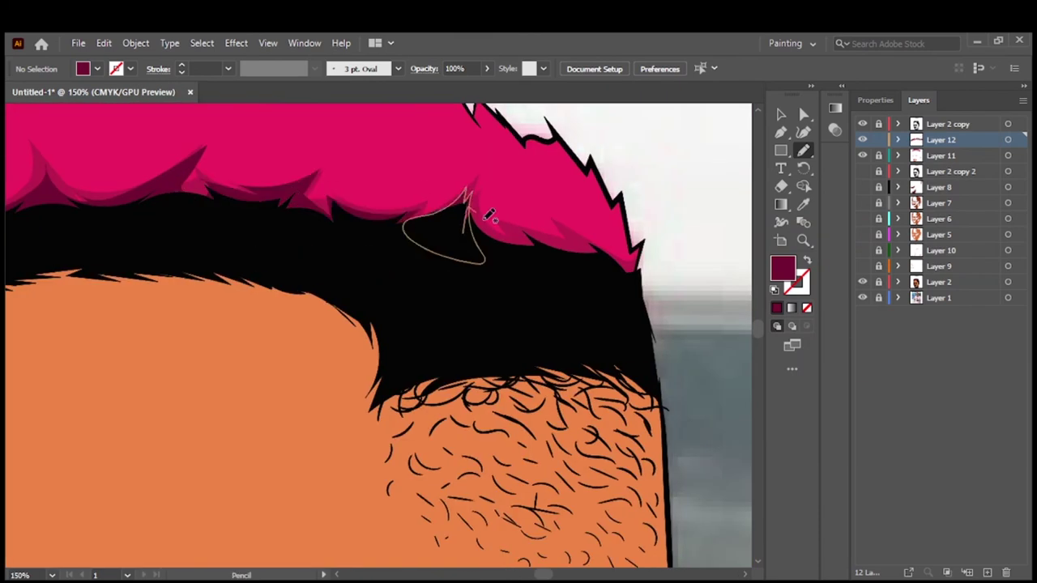
key(ctrl+0)
click(861, 297)
click(862, 297)
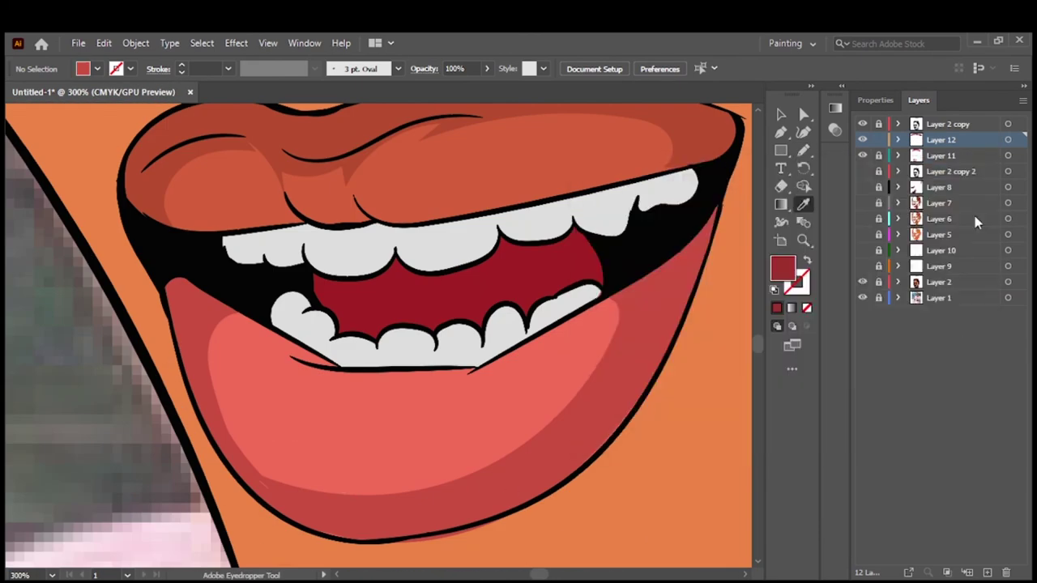
Sample a darker lip red and draw Pencil shading along the mouth corner and lower lip
click(660, 283)
key(n)
drag(654, 258, 638, 312)
drag(647, 347, 452, 527)
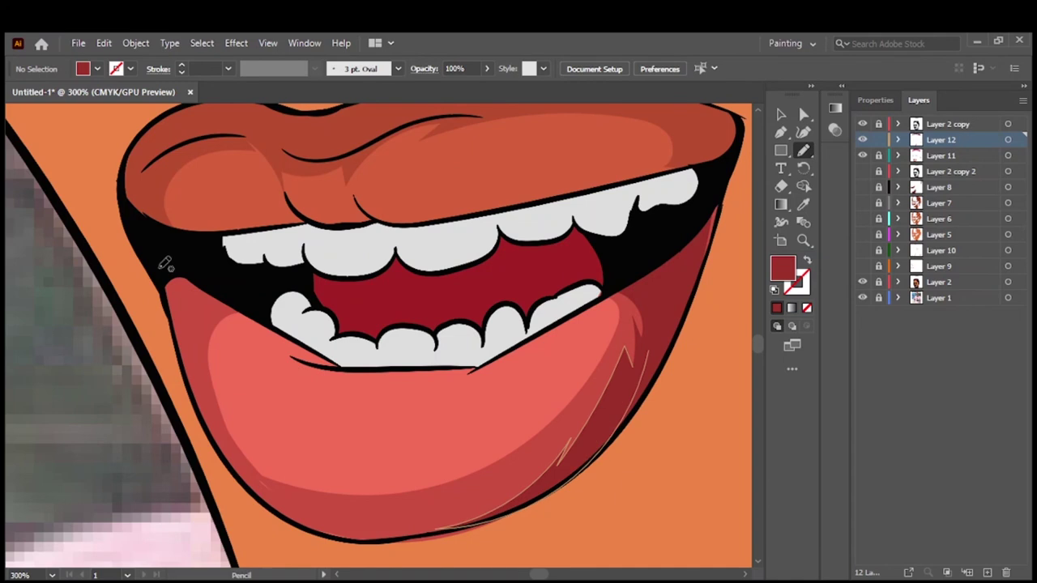
drag(167, 262, 173, 296)
scroll(681, 322, up, 5)
Sample a lighter lip red and draw a highlight shape along the upper lip
key(i)
click(680, 322)
double_click(782, 267)
click(961, 218)
key(n)
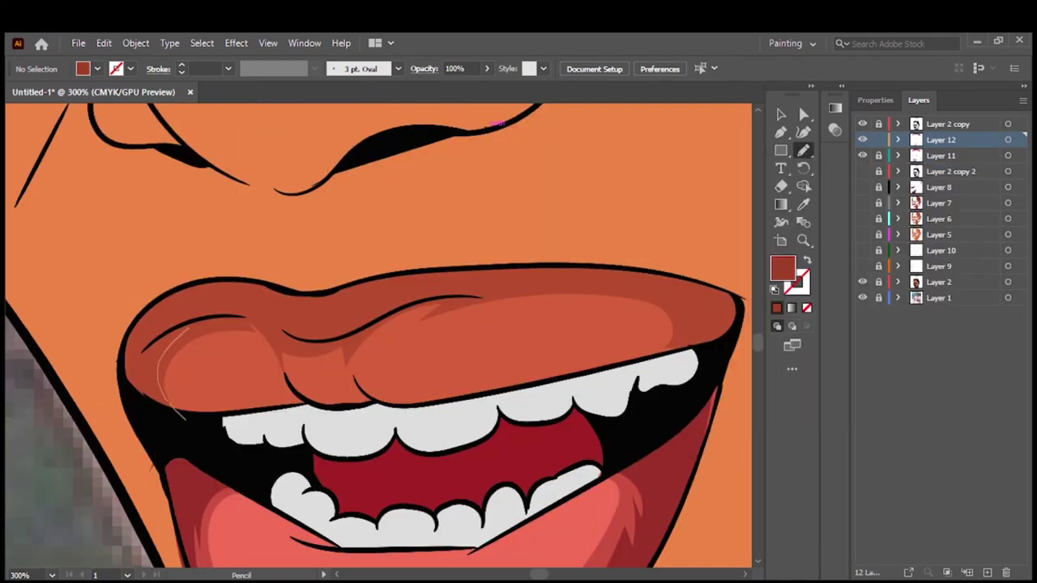
drag(264, 324, 337, 340)
drag(326, 293, 438, 316)
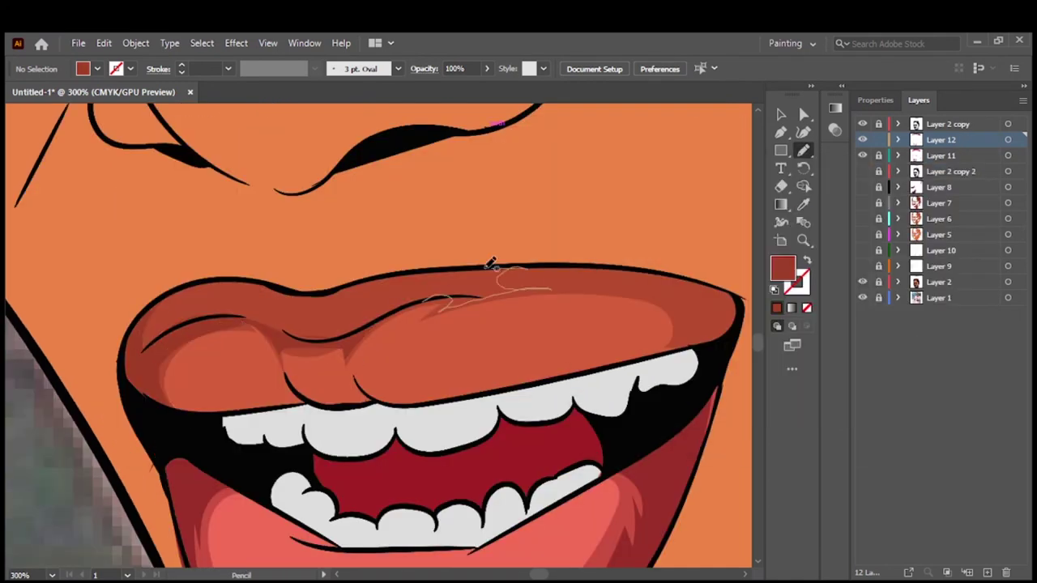
drag(649, 295, 685, 337)
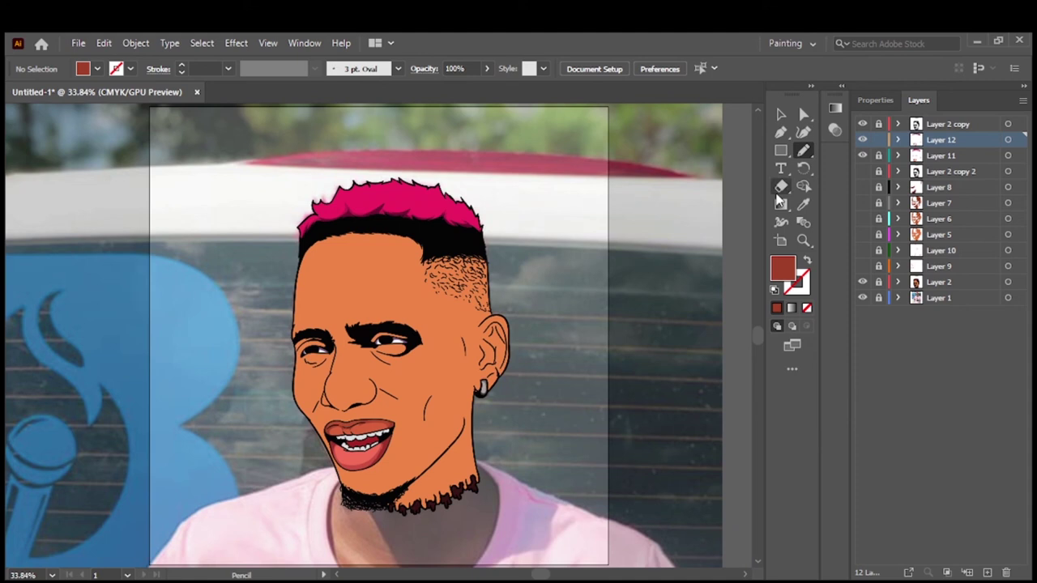
Hide the reference photo, show every portrait layer, and choose the Touch Calligraphic brush
click(862, 298)
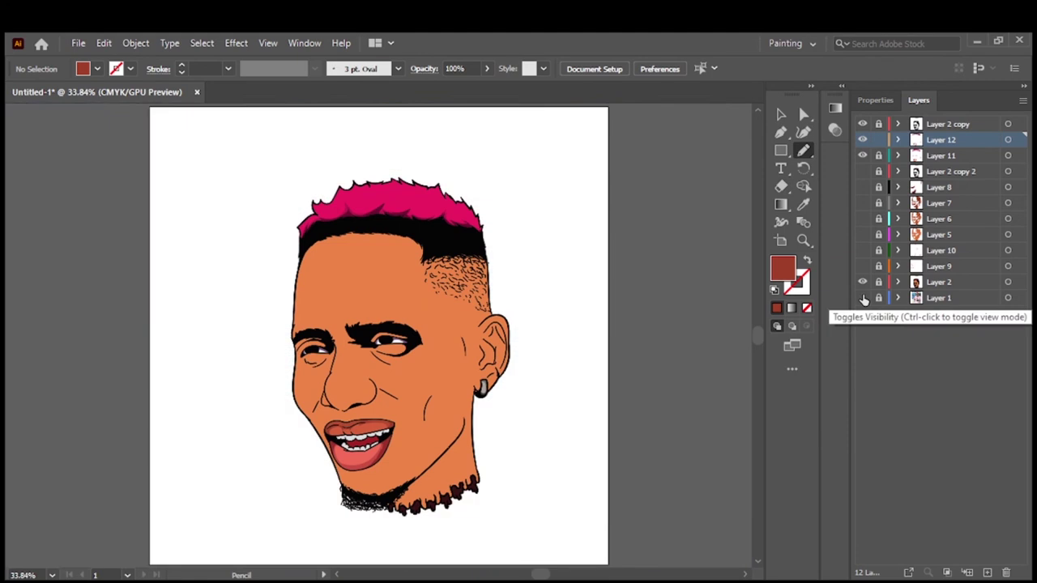
click(862, 298)
click(862, 298)
key(b)
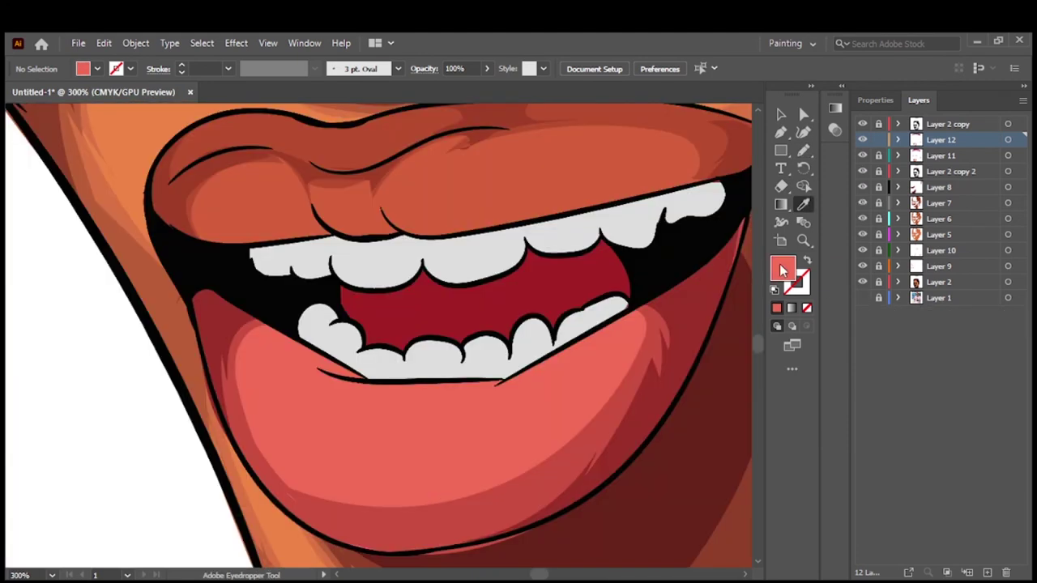
double_click(782, 267)
click(994, 212)
click(398, 68)
click(296, 112)
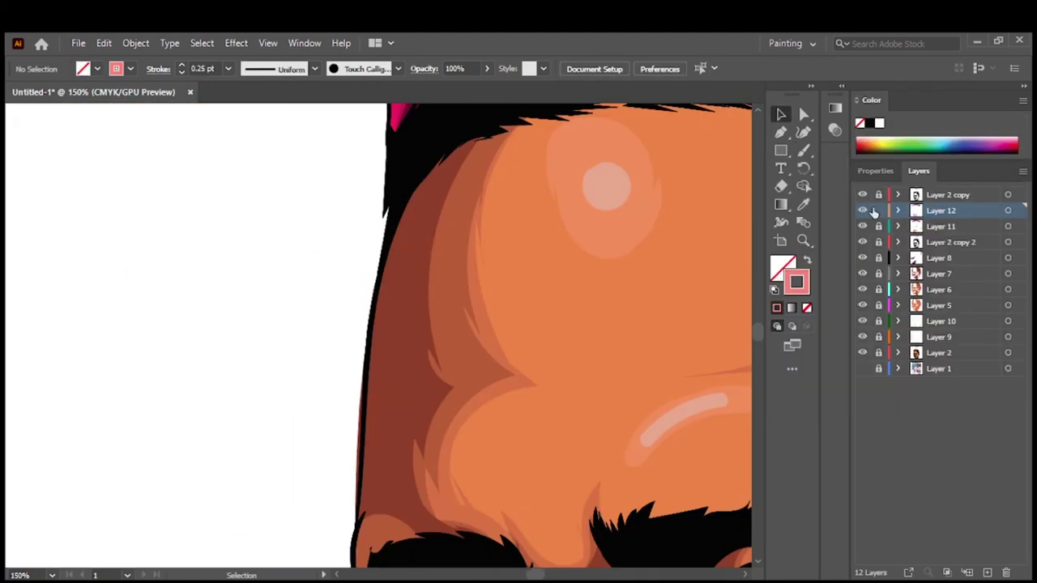
Add Layer 14 and set up a 5 pt Round brush with a 2 pt stroke
key(ctrl+l)
key(i)
click(604, 342)
key(b)
click(398, 68)
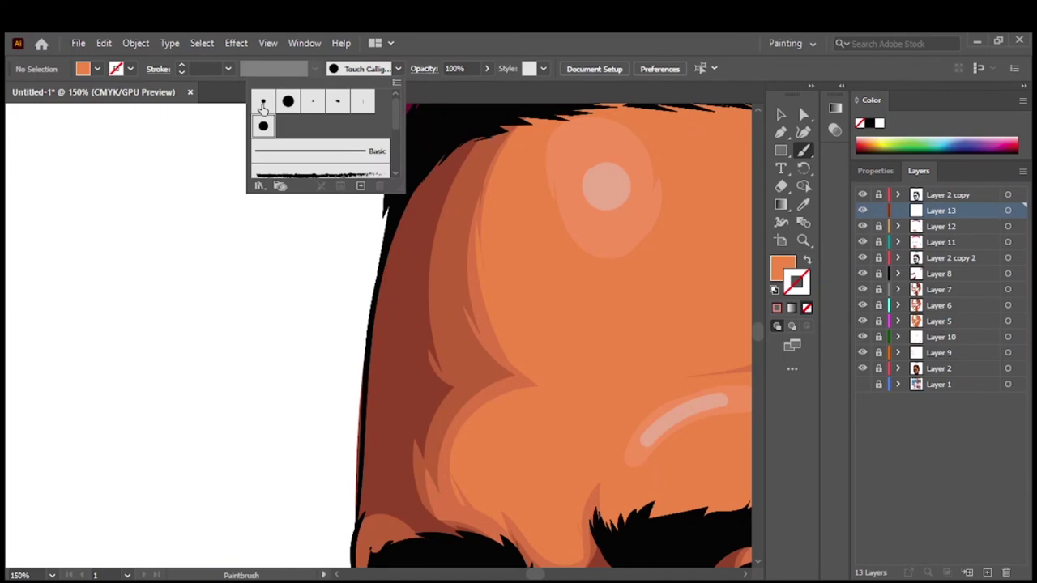
click(263, 108)
click(228, 68)
click(251, 148)
Try rim-light strokes down the face's left edge, undoing the misplaced ones
mouse_move(452, 137)
mouse_down()
mouse_move(409, 213)
mouse_move(371, 357)
mouse_move(362, 558)
mouse_up()
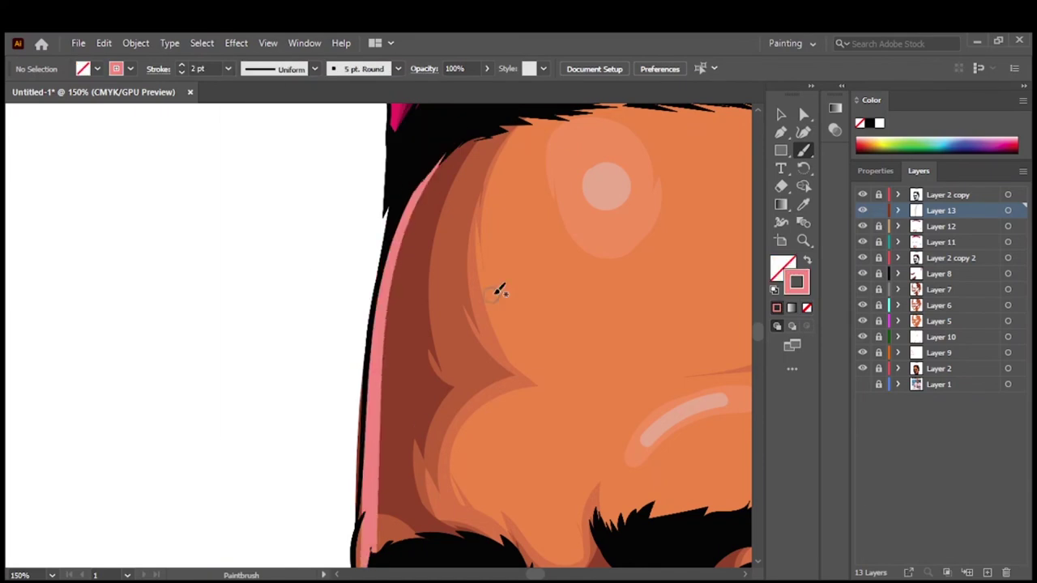
key(ctrl+minus)
key(ctrl+minus)
key(ctrl+z)
key(v)
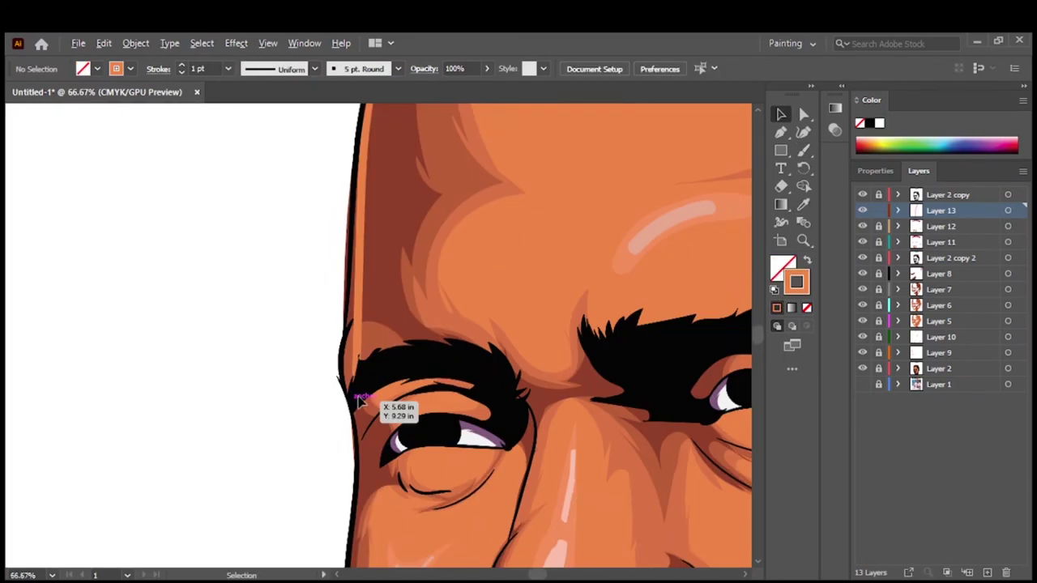
key(ctrl+plus)
key(ctrl+plus)
key(ctrl+plus)
key(b)
drag(474, 157, 359, 502)
key(ctrl+z)
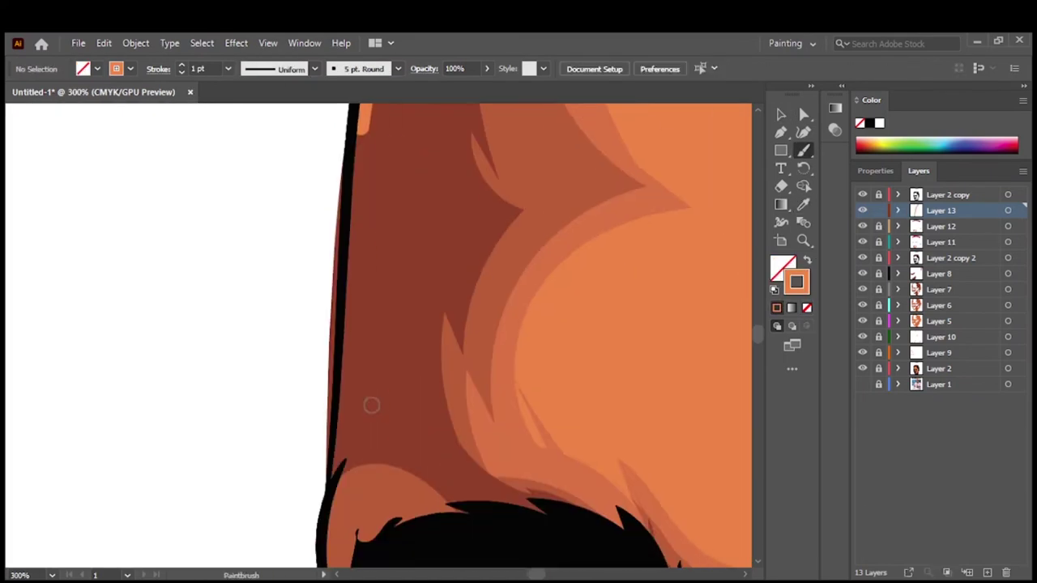
Paint orange rim-light strokes down the face's left edge beside the eye and cheek
drag(356, 113, 333, 441)
scroll(333, 441, down, 3)
drag(356, 323, 334, 486)
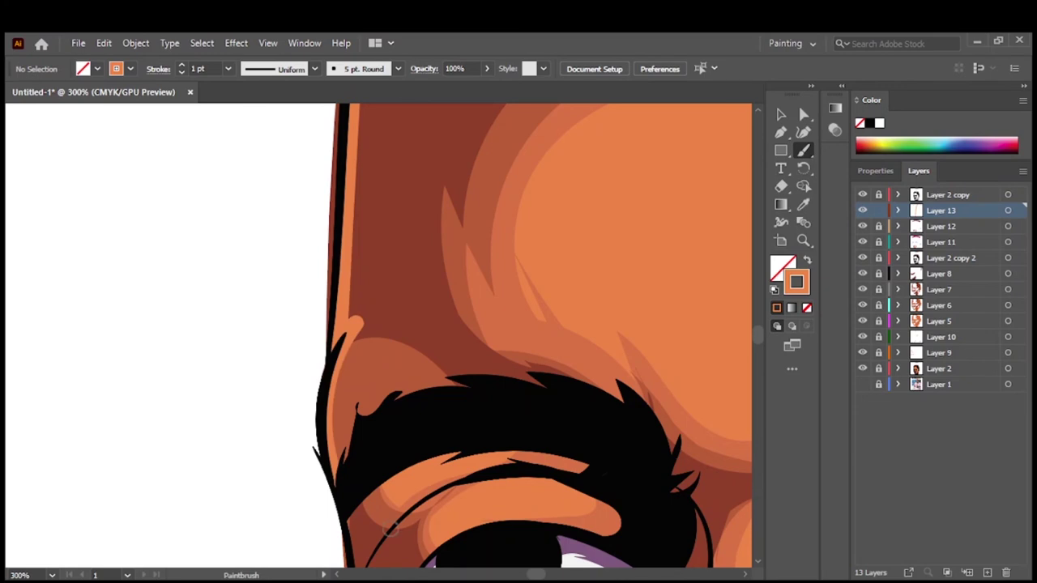
key(ctrl+minus)
key(ctrl+minus)
key(ctrl+minus)
key(ctrl+plus)
key(ctrl+plus)
key(ctrl+plus)
drag(320, 255, 301, 539)
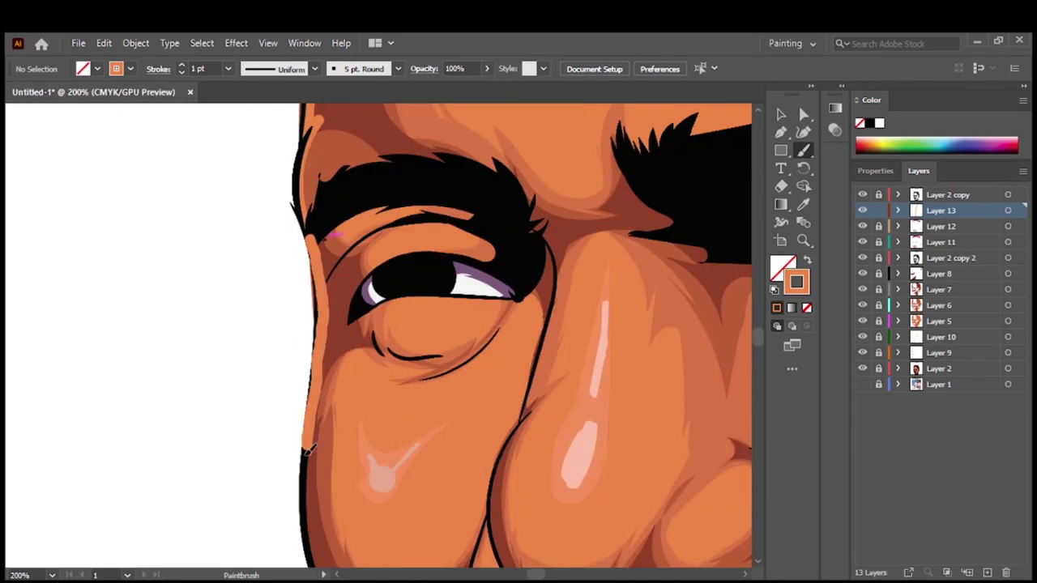
scroll(105, 243, down, 5)
scroll(105, 243, right, 3)
drag(87, 211, 267, 486)
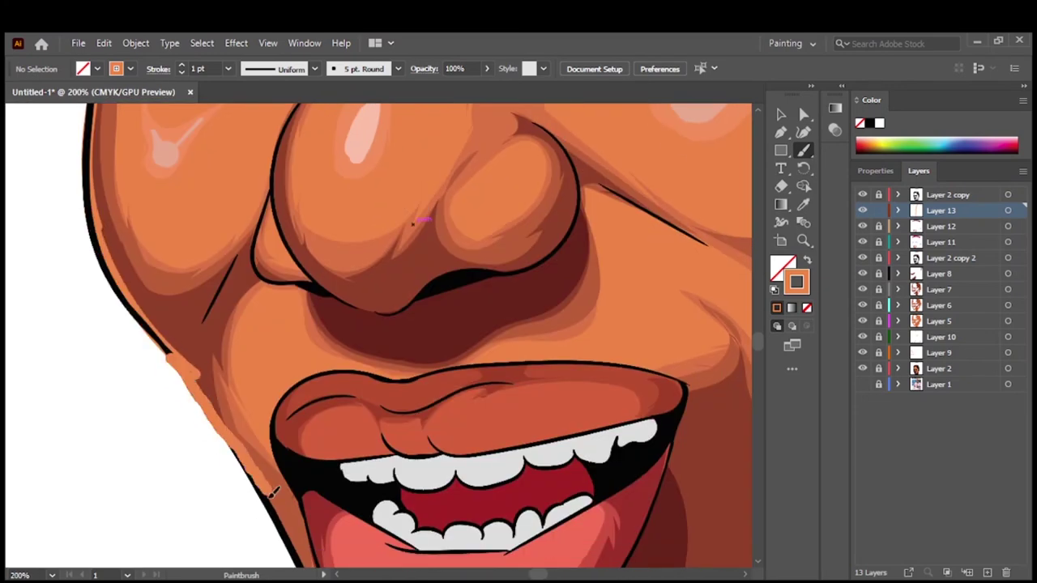
Paint an orange rim highlight along the left side of the nose
key(ctrl+minus)
key(ctrl+minus)
key(ctrl+minus)
key(v)
click(706, 190)
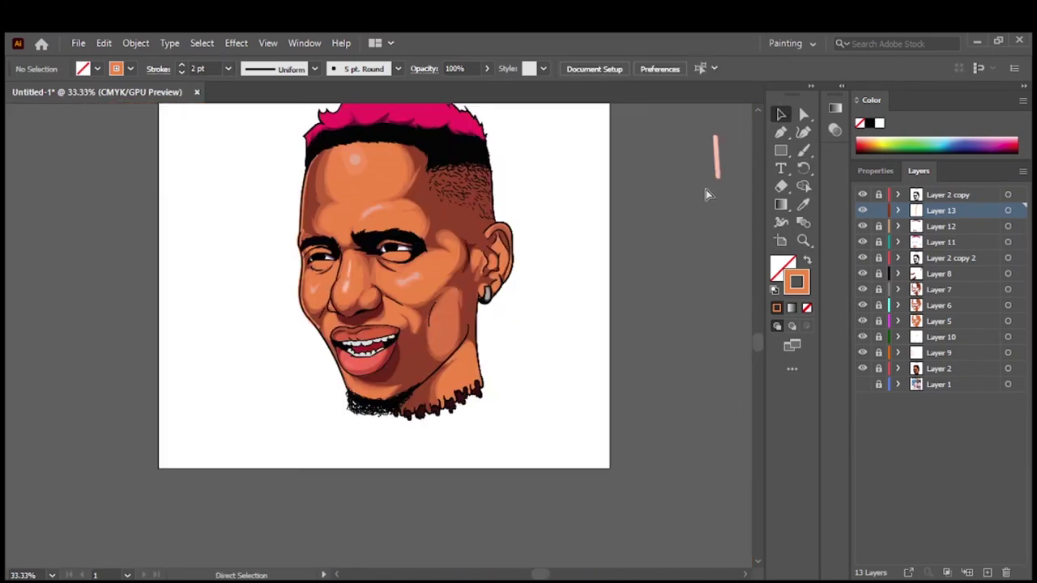
key(ctrl+plus)
key(ctrl+plus)
key(ctrl+plus)
key(ctrl+plus)
key(ctrl+plus)
drag(159, 157, 284, 379)
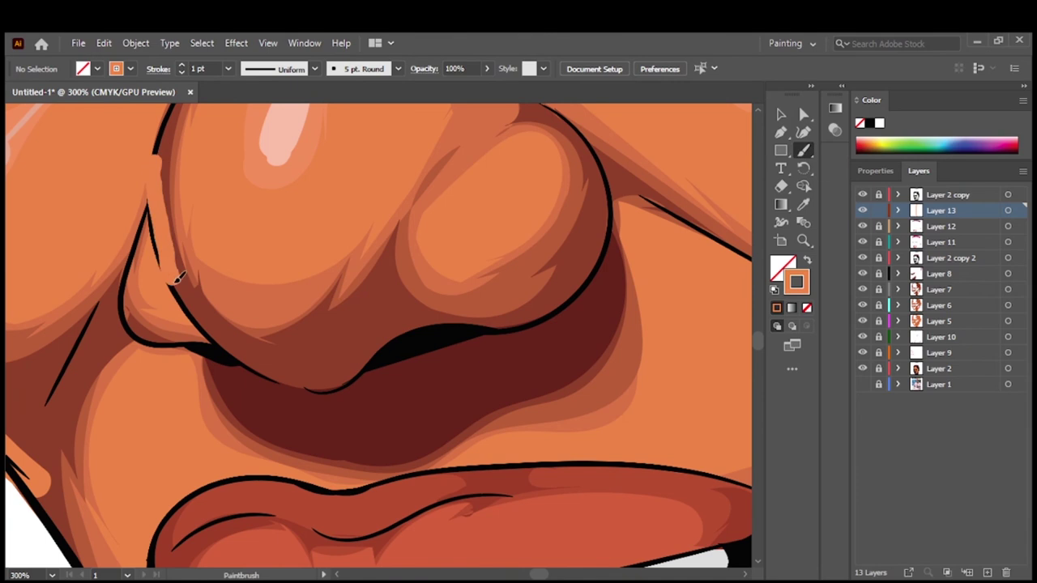
Paint a highlight from the ear down the jaw, keeping a 2 pt stroke weight
key(ctrl+0)
key(ctrl+1)
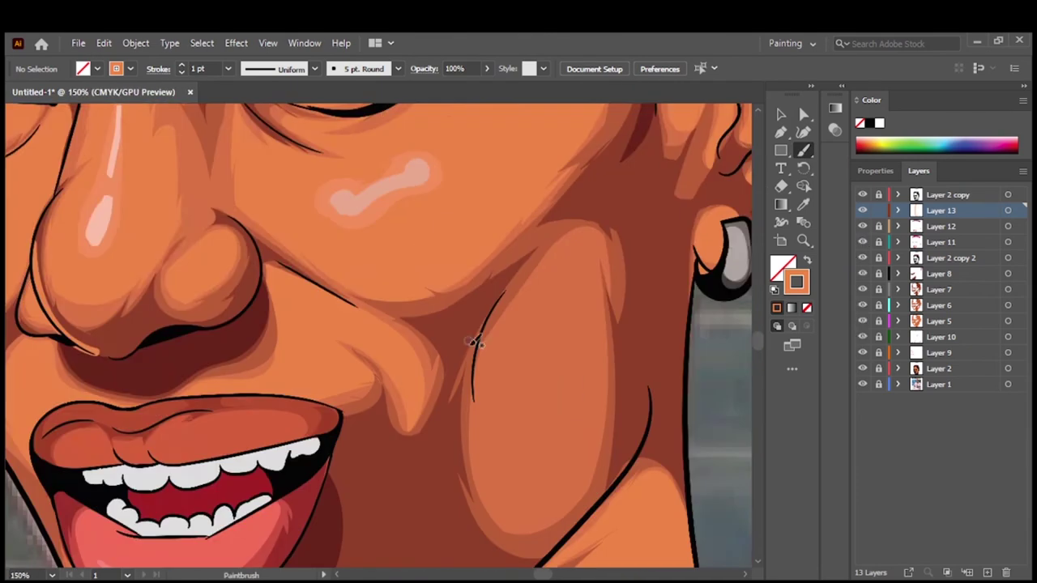
drag(647, 194, 413, 486)
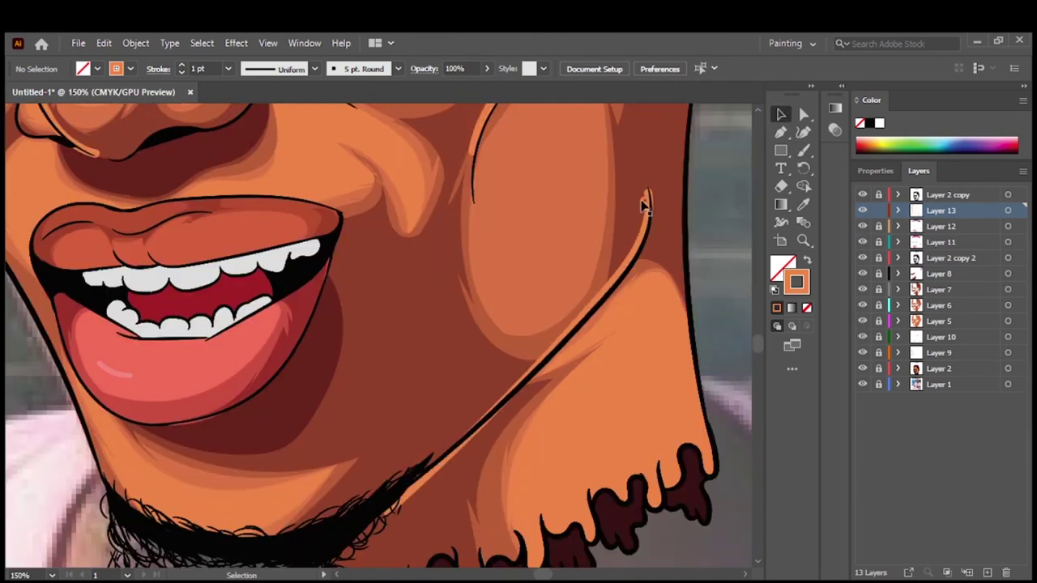
click(228, 68)
click(243, 145)
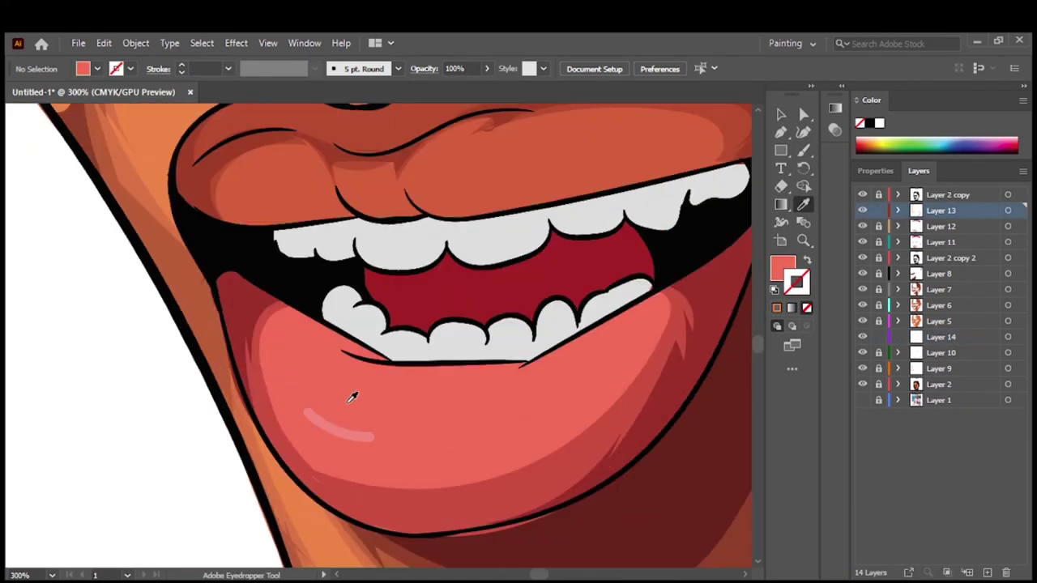
Paint a light 5 pt Oval brush stroke along the lower-left lip contour
key(b)
click(397, 68)
click(332, 105)
key(shift+x)
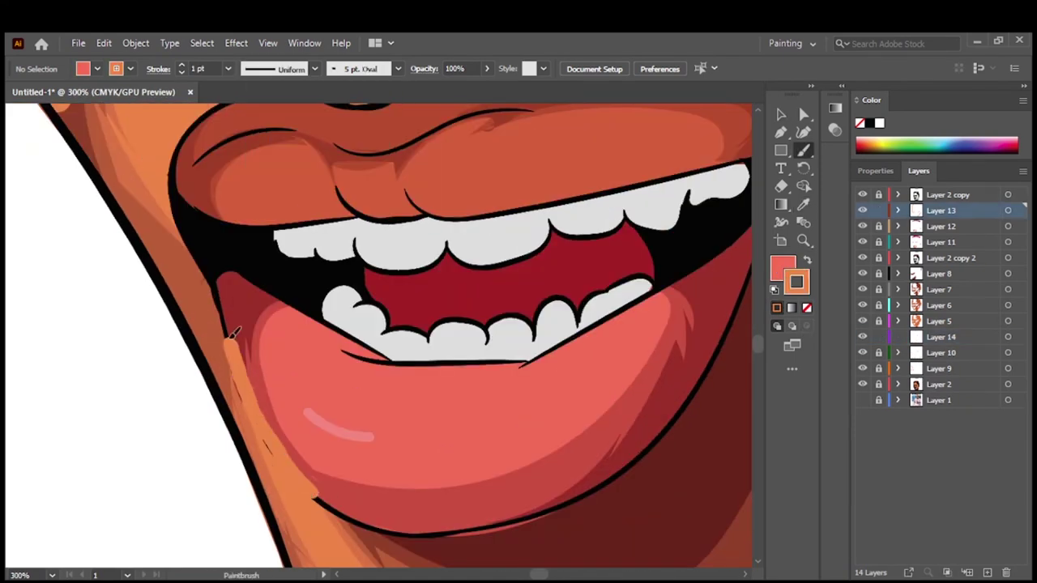
drag(221, 279, 312, 490)
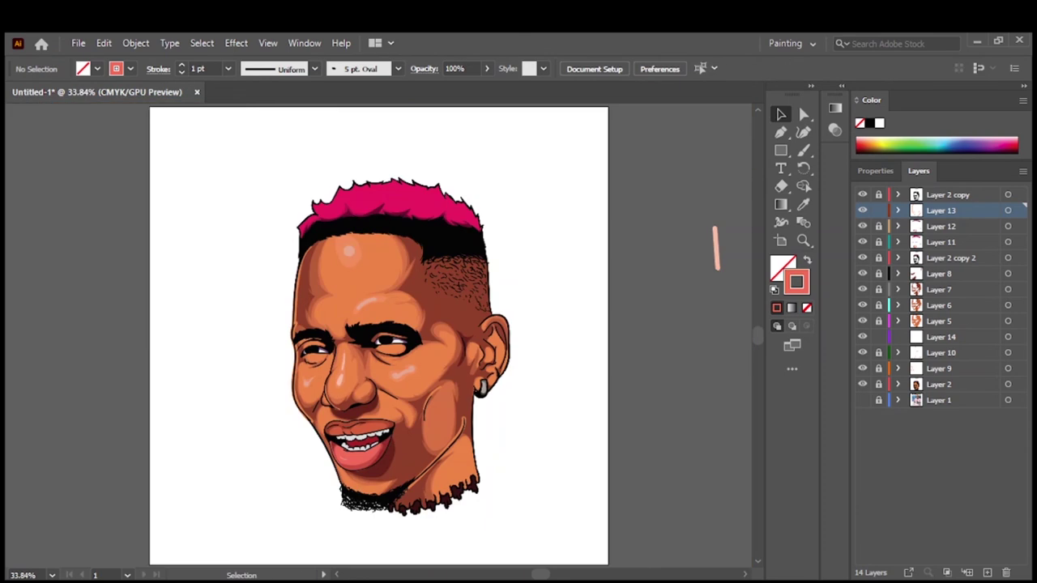
On Layer 14, sample the orange skin colour and draw a highlight shape along the nose
click(939, 336)
click(802, 204)
click(807, 259)
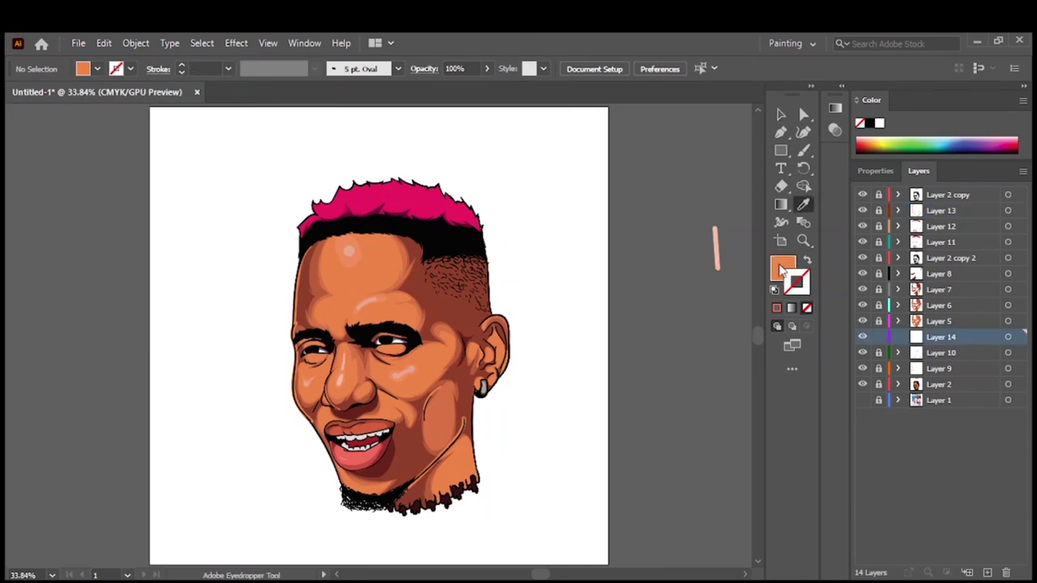
double_click(782, 268)
key(Return)
drag(802, 150, 843, 185)
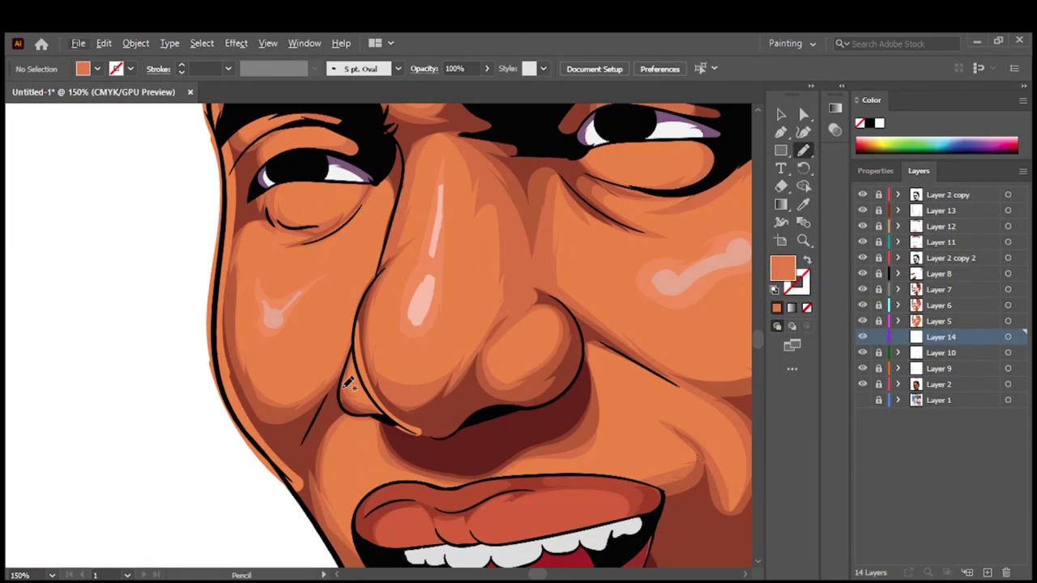
drag(332, 357, 362, 293)
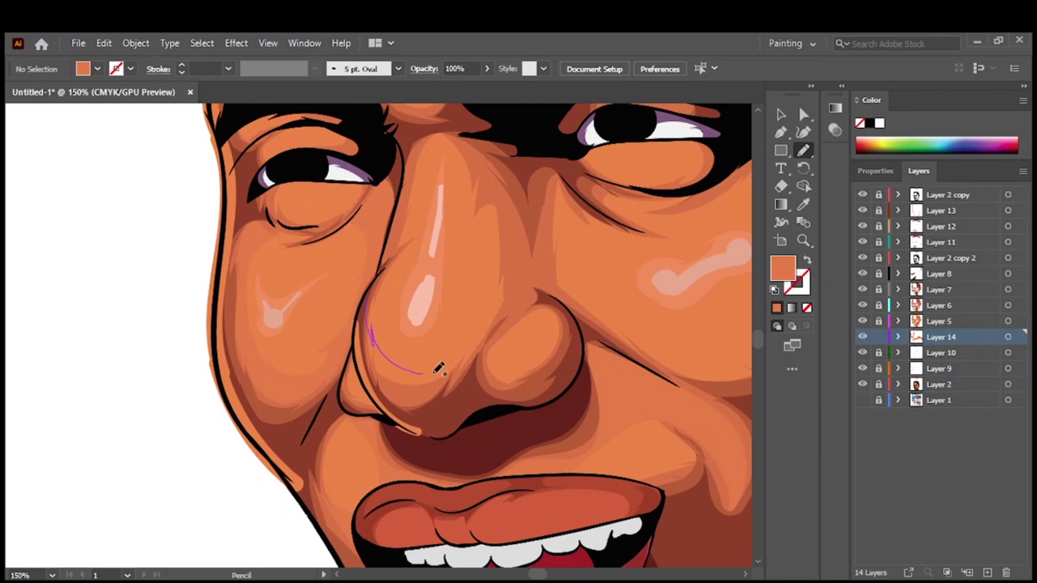
Draw an orange highlight shape over the forehead extending along the brow
key(ctrl+0)
alt+scroll(393, 219, up, 3)
drag(398, 180, 474, 279)
drag(297, 394, 268, 381)
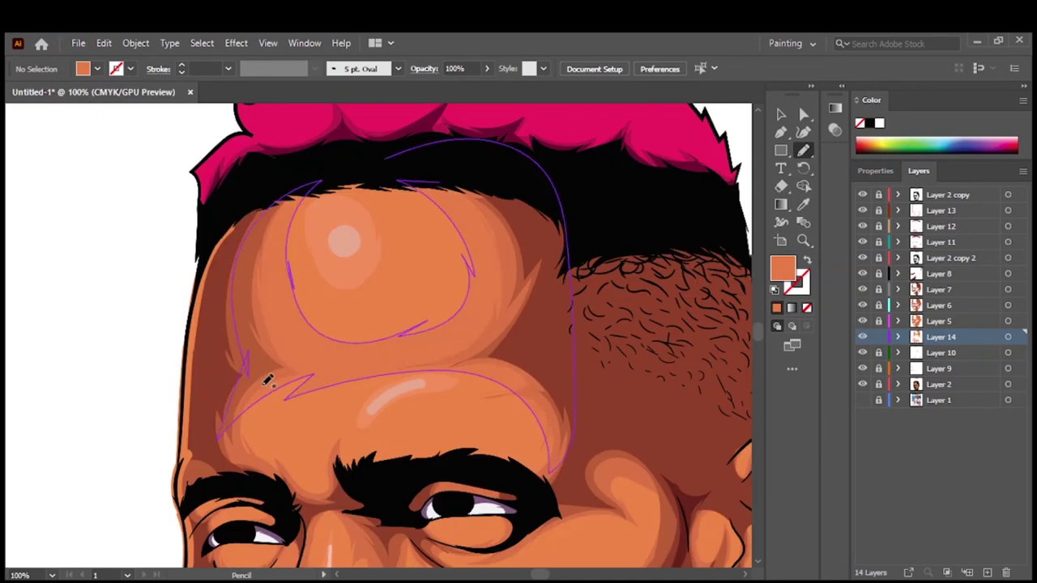
Draw orange highlight shapes on the cheek and lower cheek
key(ctrl+0)
alt+scroll(426, 396, up, 5)
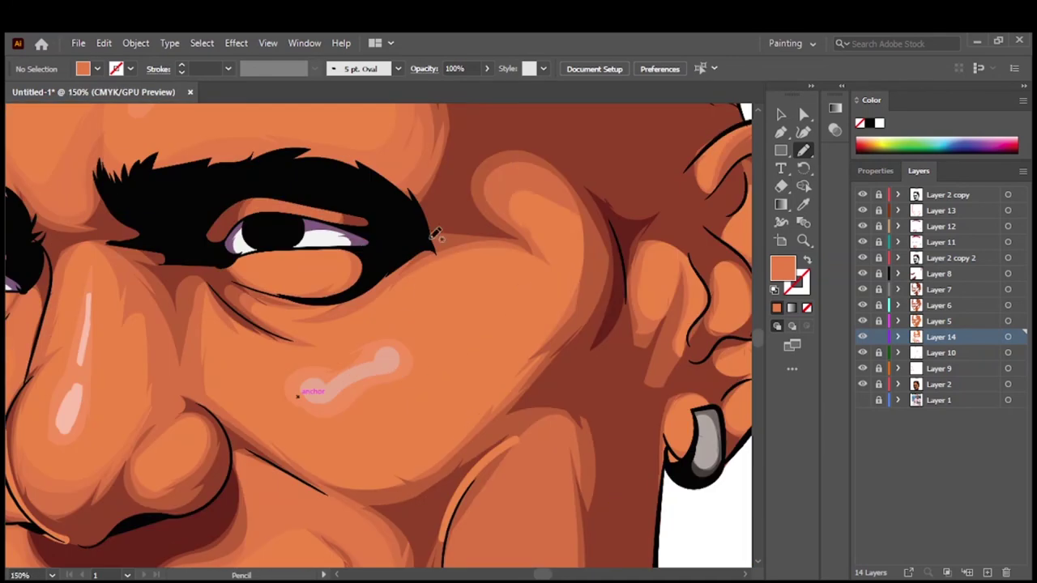
drag(521, 296, 417, 454)
drag(373, 500, 276, 453)
key(ctrl+0)
On a new bottom layer, draw an artboard-sized rectangle with a gradient fill
key(ctrl+minus)
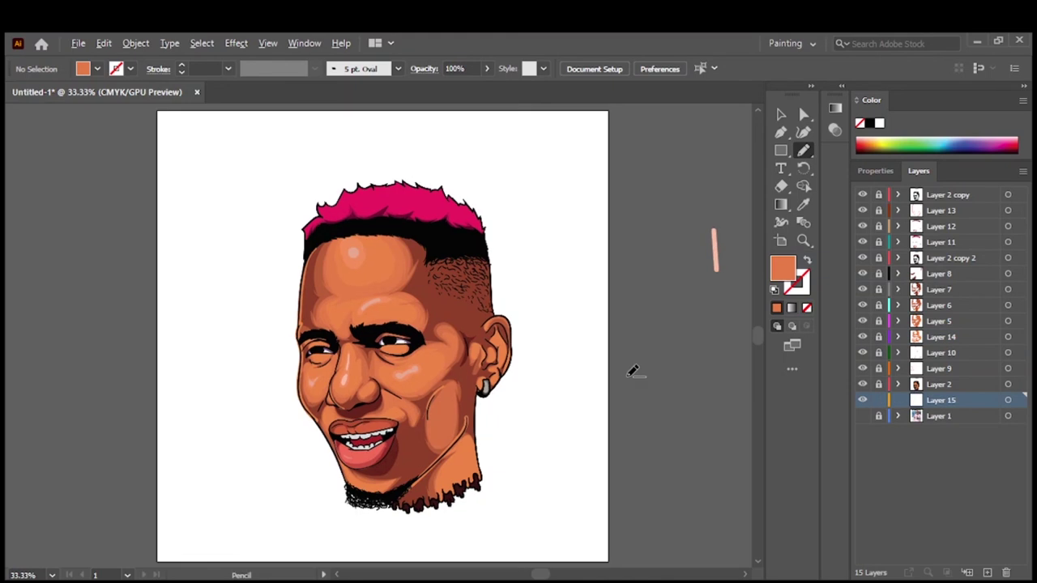
key(m)
drag(228, 122, 634, 493)
key(period)
key(ctrl+plus)
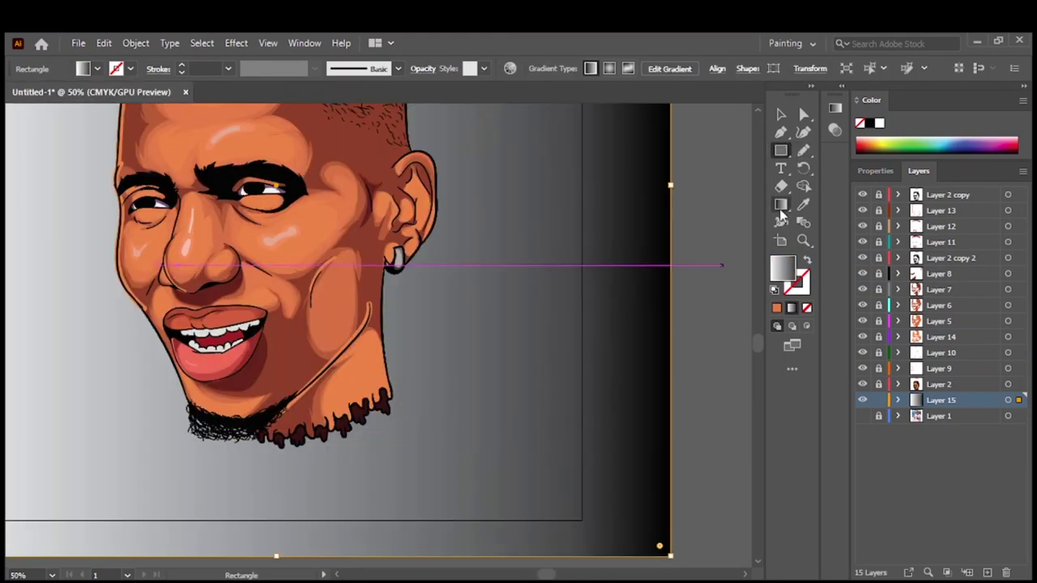
key(g)
Set the gradient stops to dark and light blue swatches and shift the light stop inward
key(ctrl+F9)
double_click(657, 224)
click(595, 304)
click(679, 316)
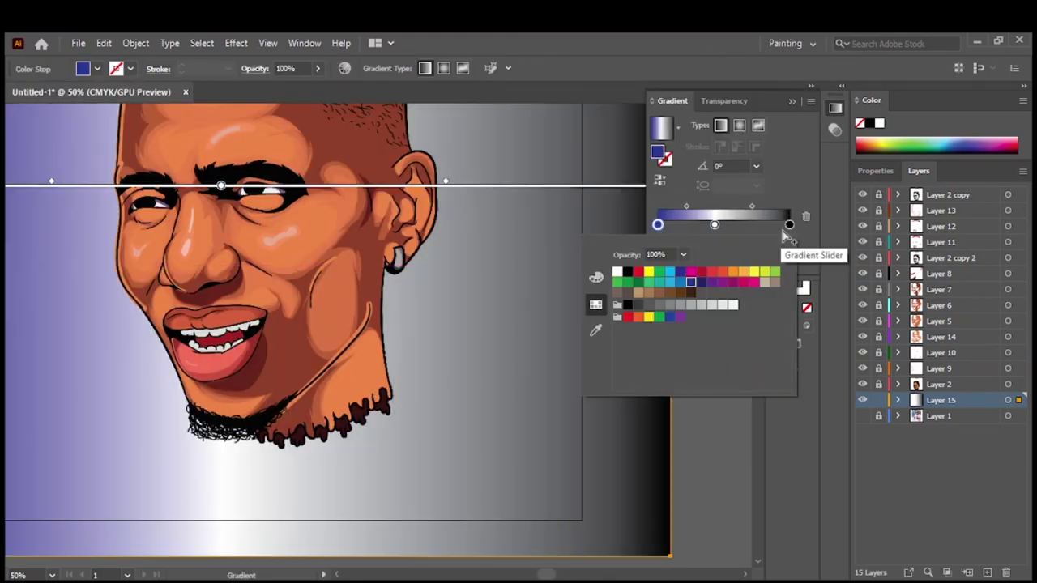
double_click(789, 224)
click(680, 281)
key(Escape)
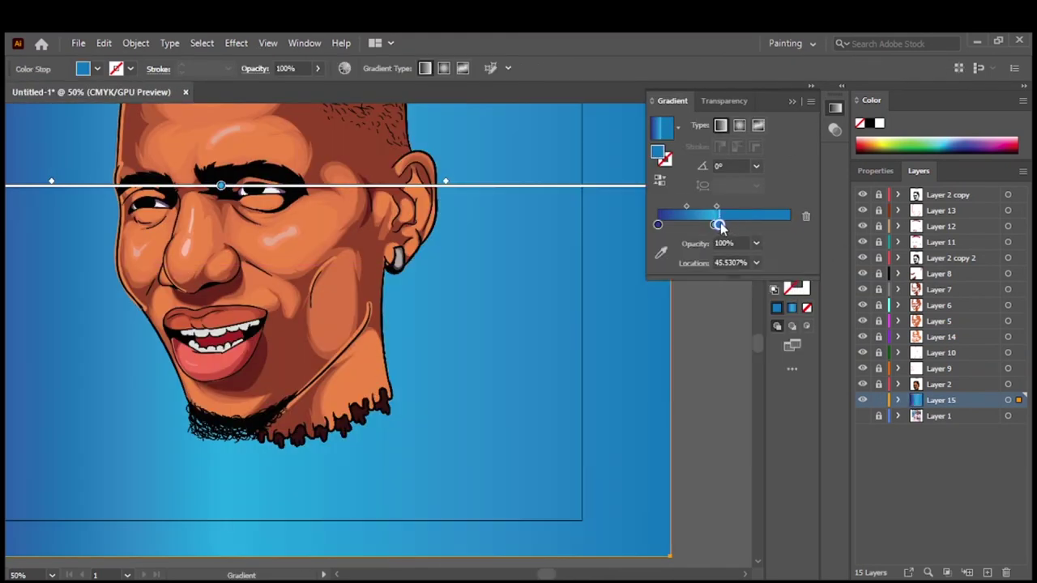
drag(714, 225, 724, 225)
key(ctrl+F9)
key(ctrl+0)
key(ctrl+shift+a)
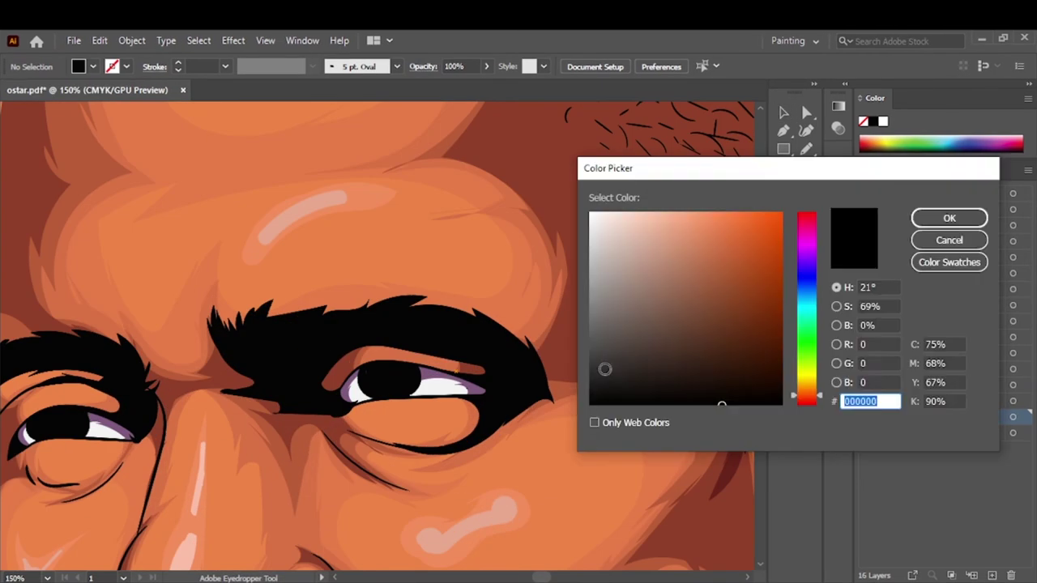
Select Layer 16 and add a new Layer 17 at the top of the stack
key(Return)
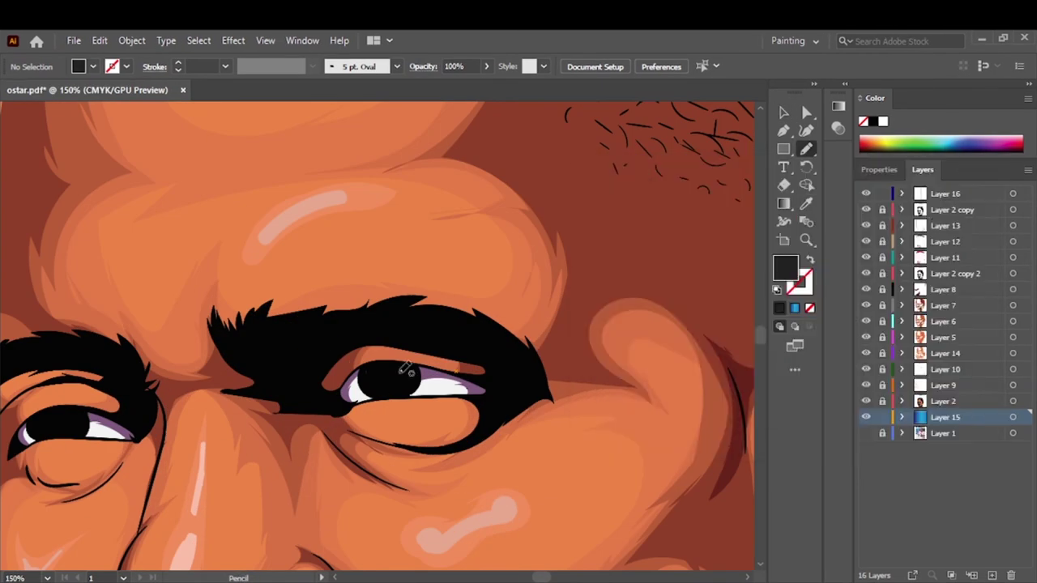
click(1011, 195)
scroll(340, 397, up, 3)
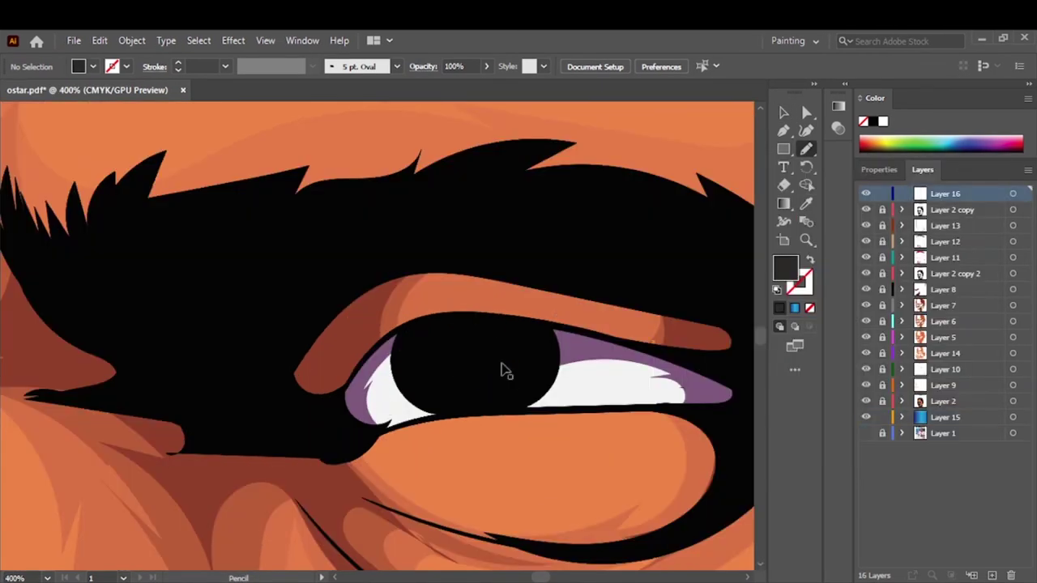
scroll(280, 318, up, 2)
key(ctrl+0)
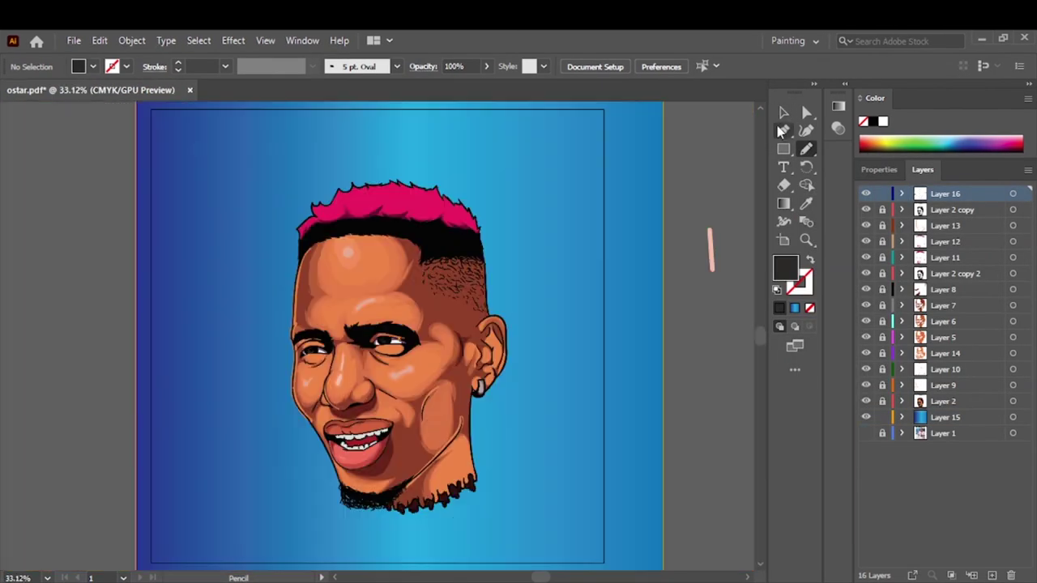
click(992, 575)
Set a black gradient with its midpoint at 68% and switch to the Paintbrush
click(783, 203)
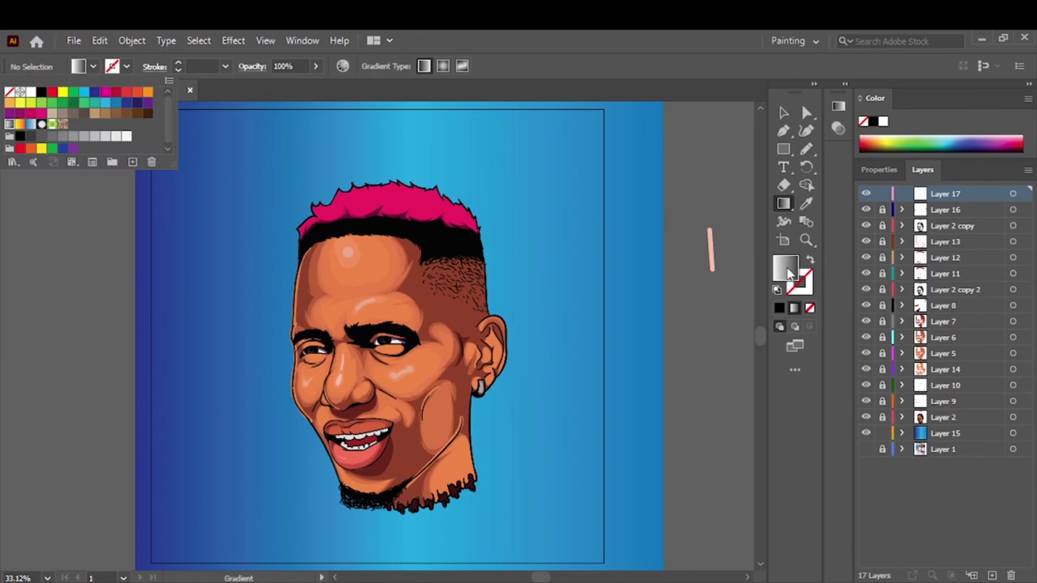
double_click(783, 203)
click(724, 225)
double_click(659, 224)
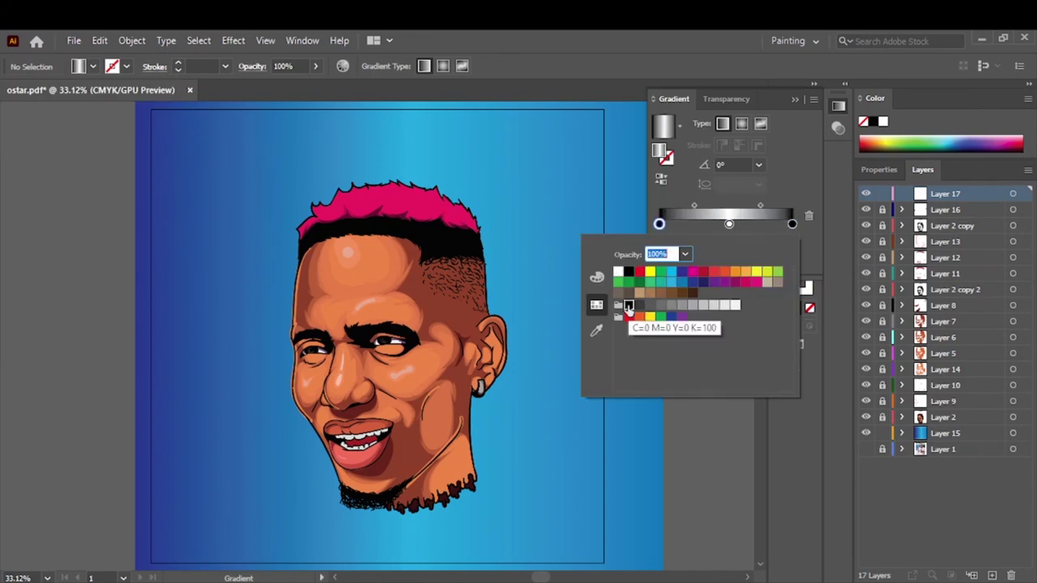
click(625, 309)
drag(694, 207, 709, 209)
double_click(729, 225)
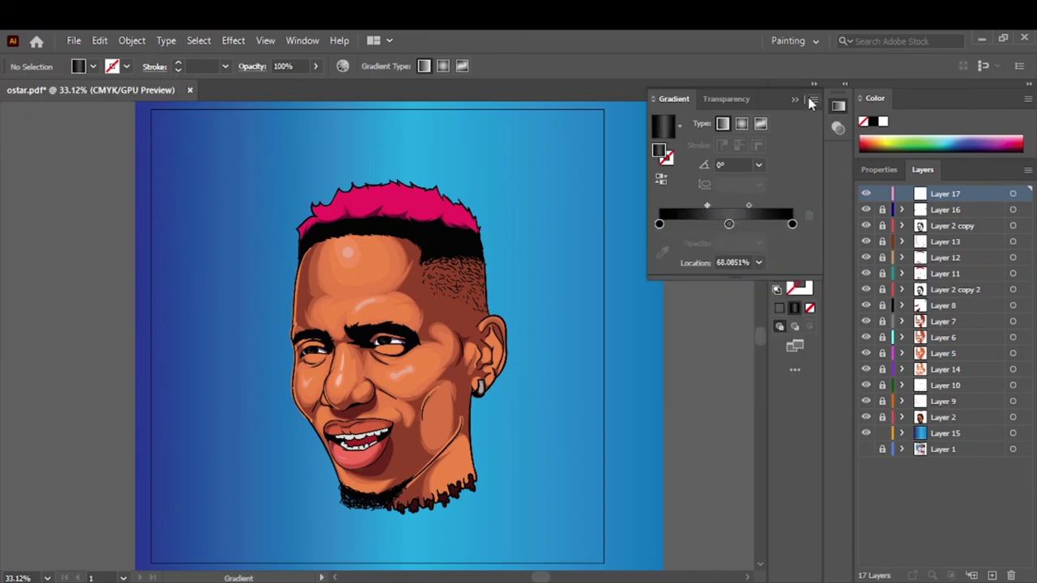
drag(806, 149, 863, 152)
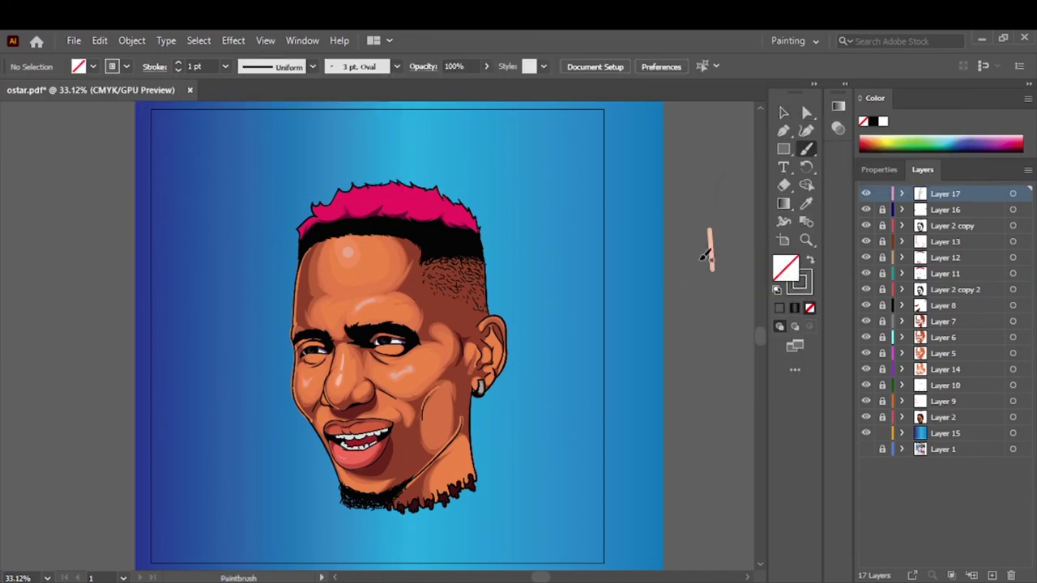
scroll(709, 247, up, 6)
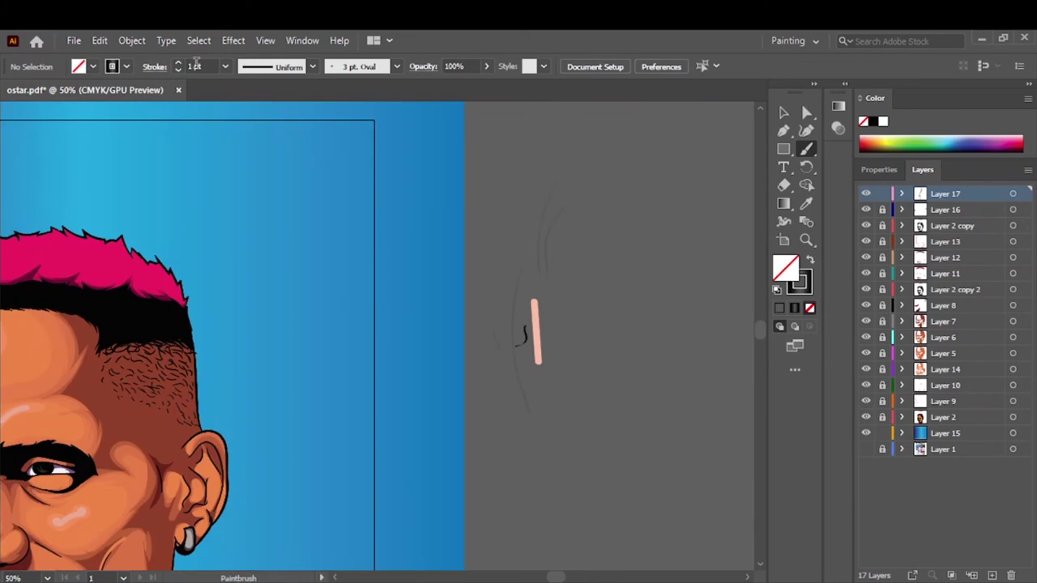